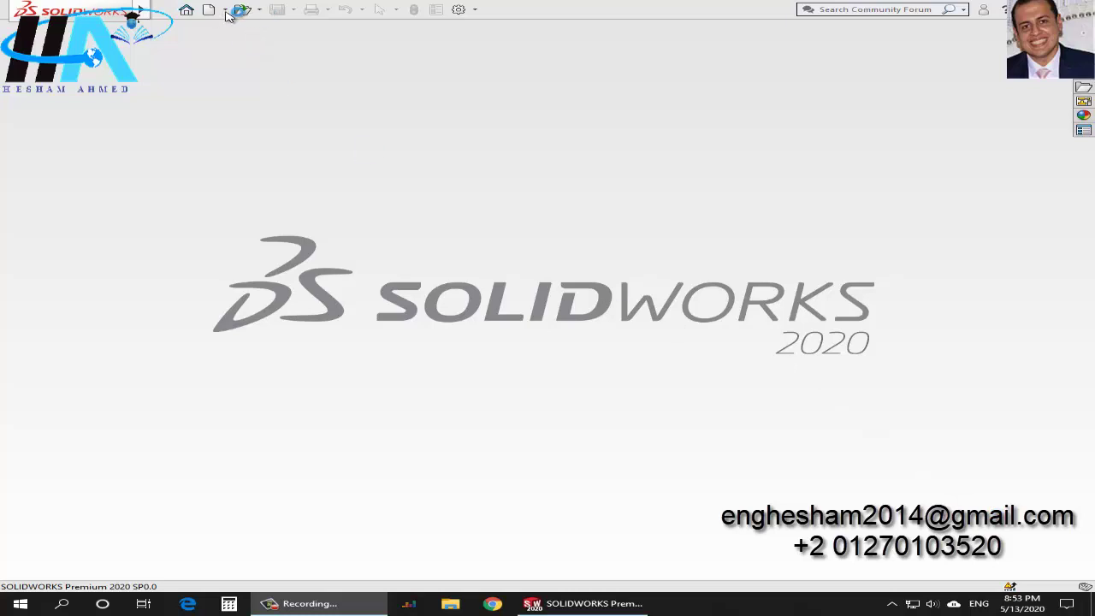
Step: Create a new part and draw a horizontal centerline from the origin on the Front Plane
{"action": "left_click", "coordinate": [208, 10]}
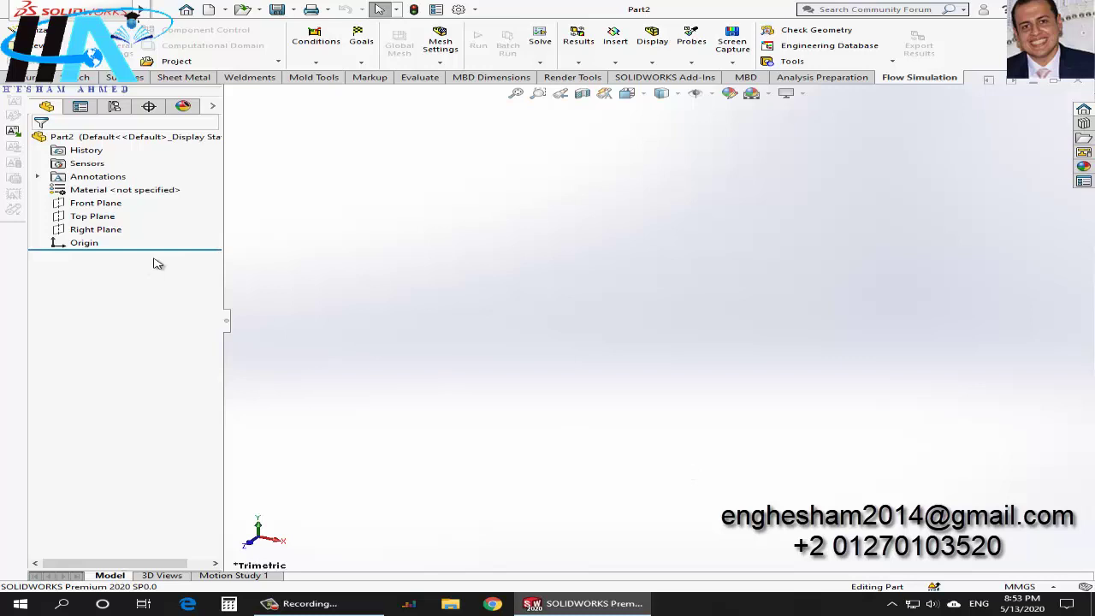
{"action": "left_click", "coordinate": [94, 205]}
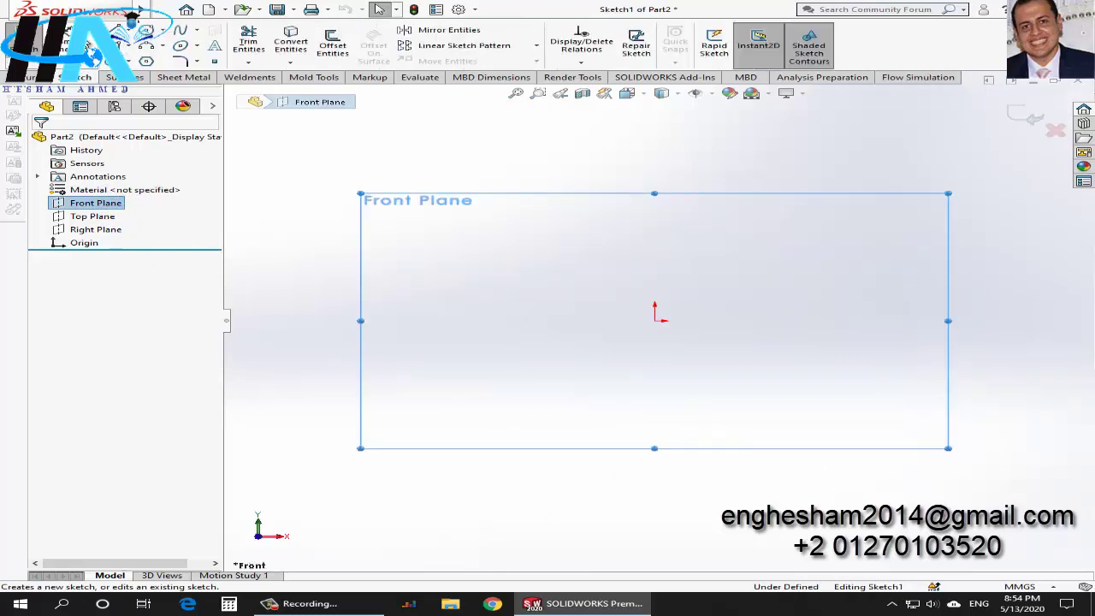
{"action": "left_click", "coordinate": [137, 34]}
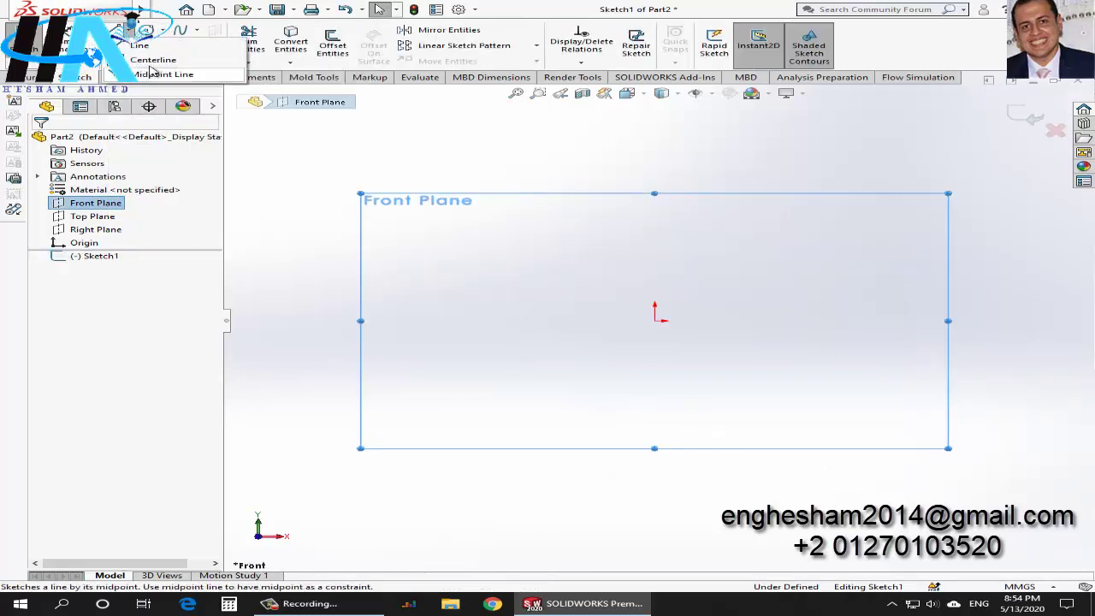
{"action": "left_click", "coordinate": [152, 59]}
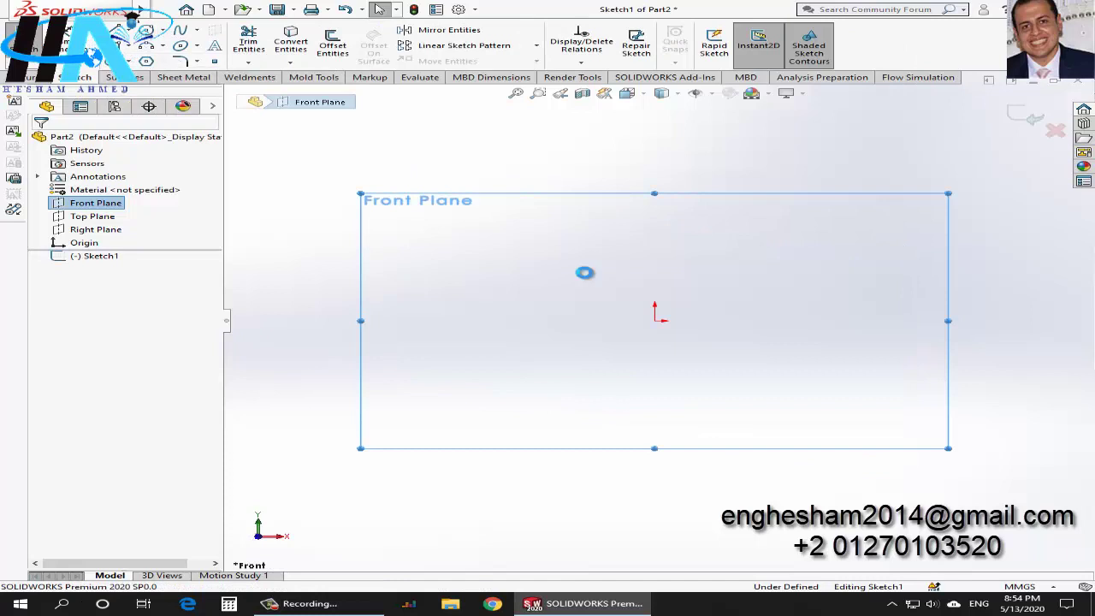
{"action": "left_click", "coordinate": [655, 320]}
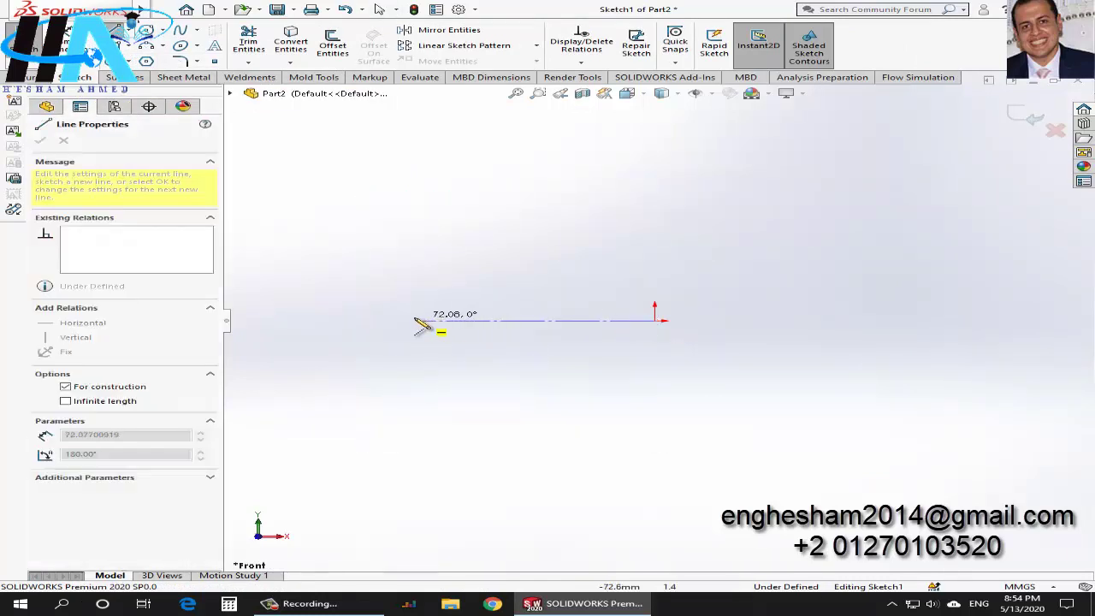
{"action": "left_click", "coordinate": [960, 321]}
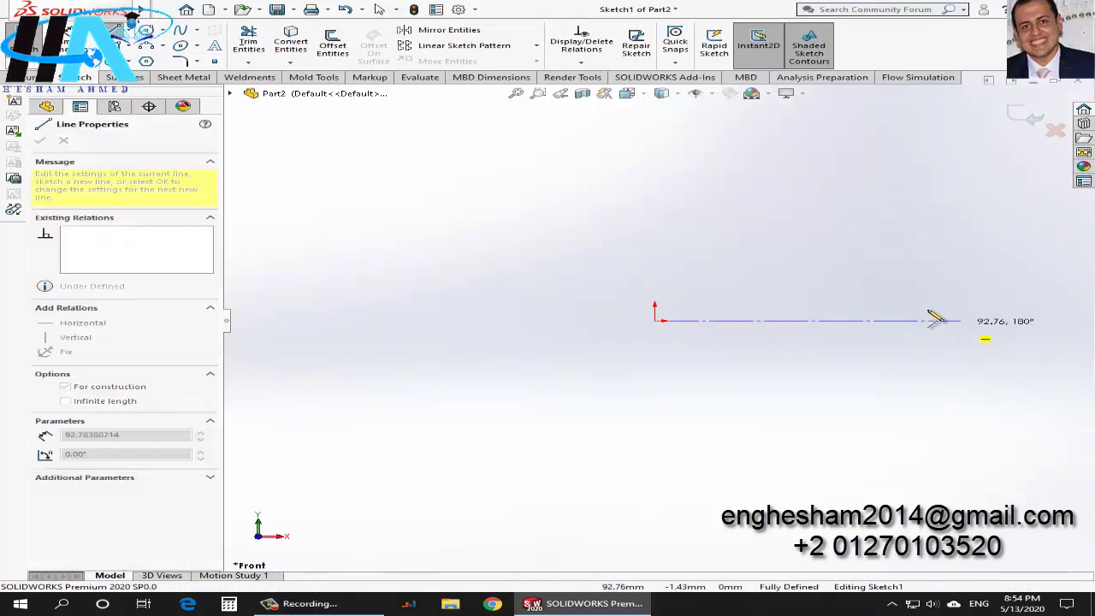
{"action": "scroll", "coordinate": [907, 303], "scroll_direction": "down", "scroll_amount": 2}
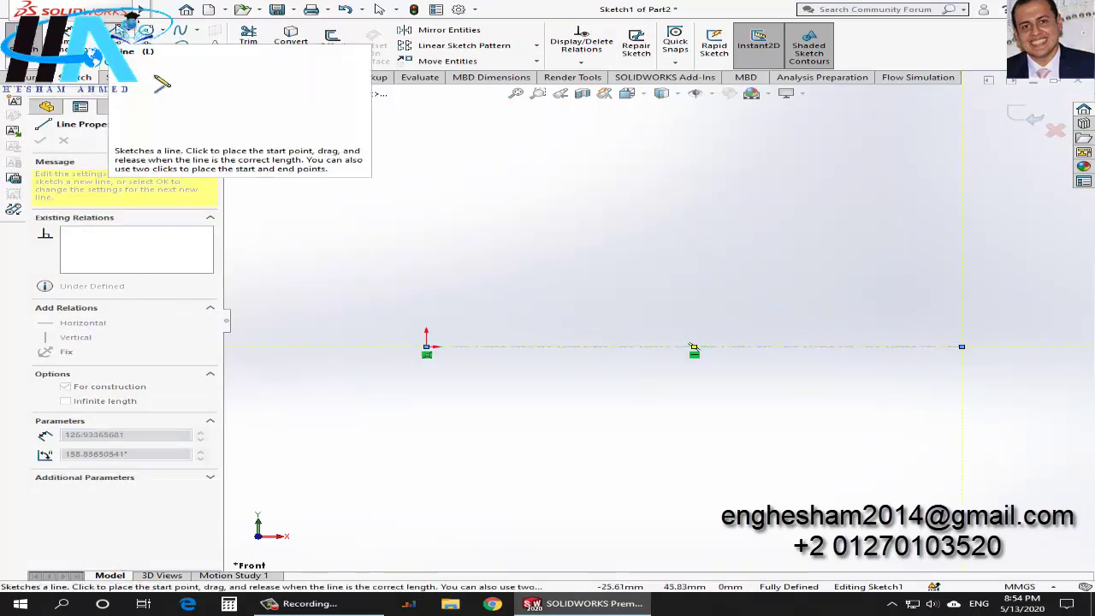
Step: Draw the narrow end, downward step, long bottom edge and flange's outer edge of the profile
{"action": "left_click", "coordinate": [146, 30]}
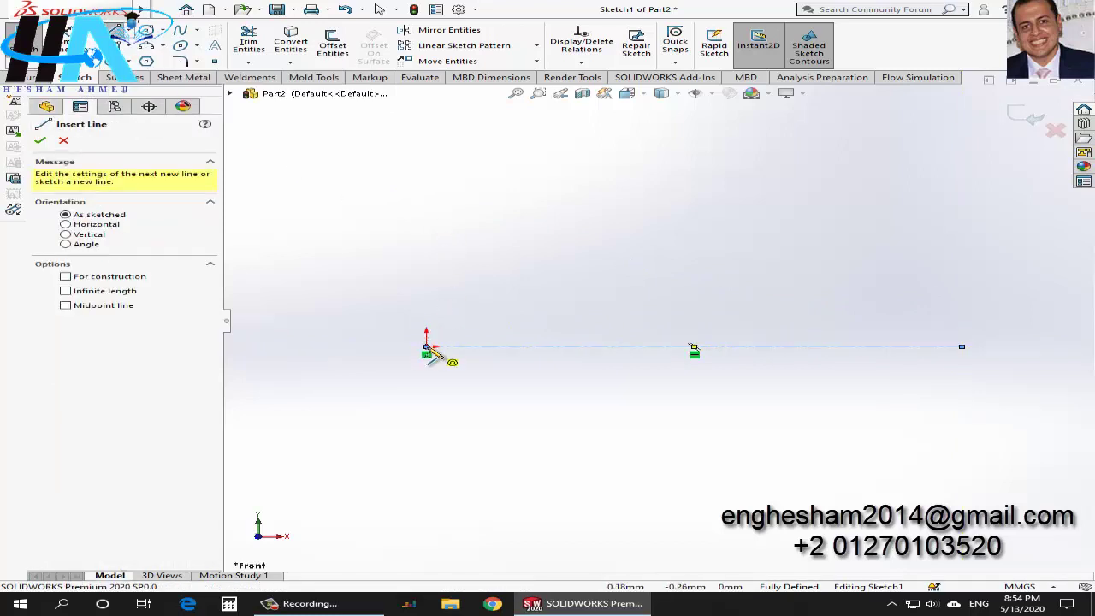
{"action": "left_click", "coordinate": [427, 287]}
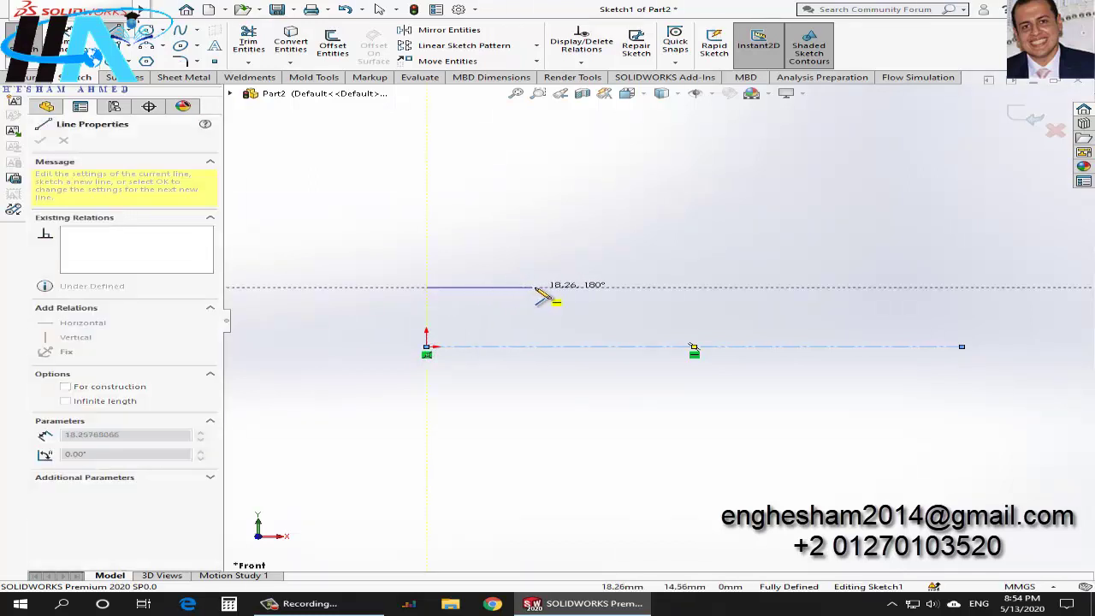
{"action": "left_click", "coordinate": [546, 287]}
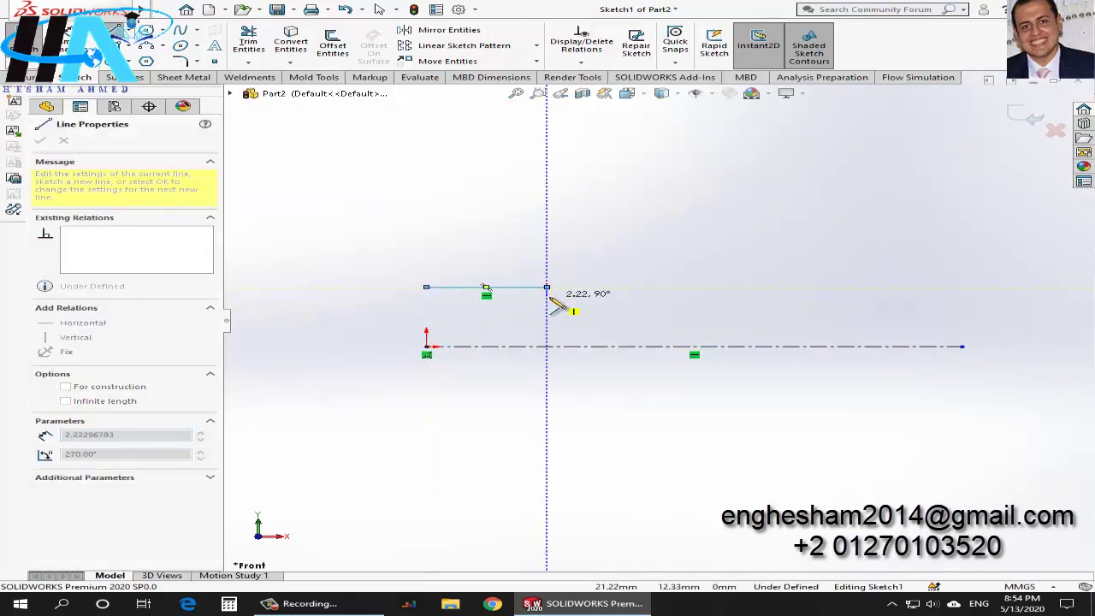
{"action": "left_click", "coordinate": [554, 306]}
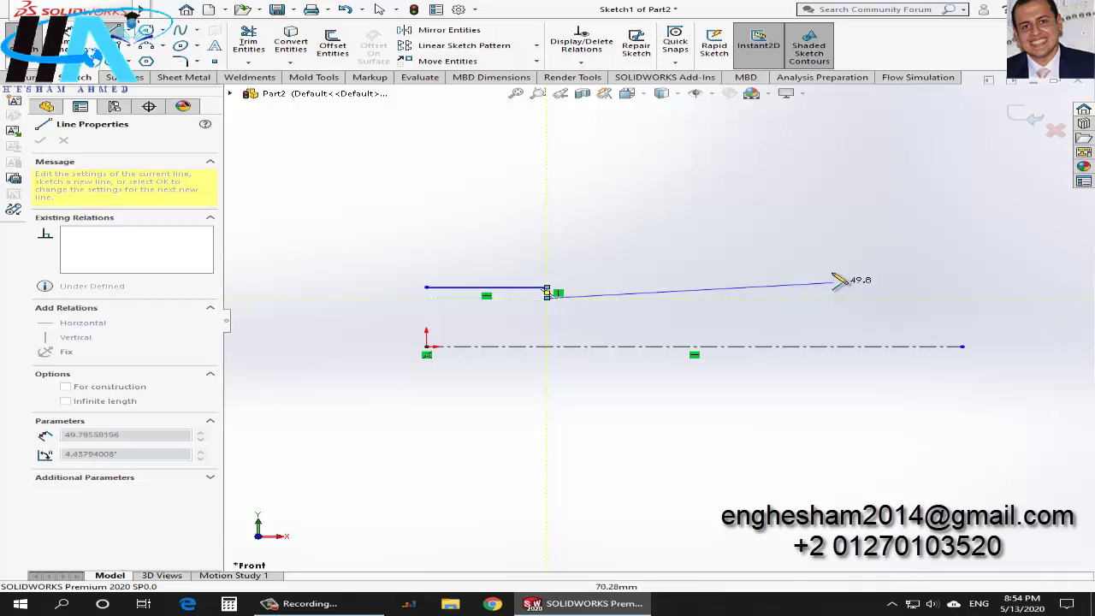
{"action": "left_click", "coordinate": [839, 298]}
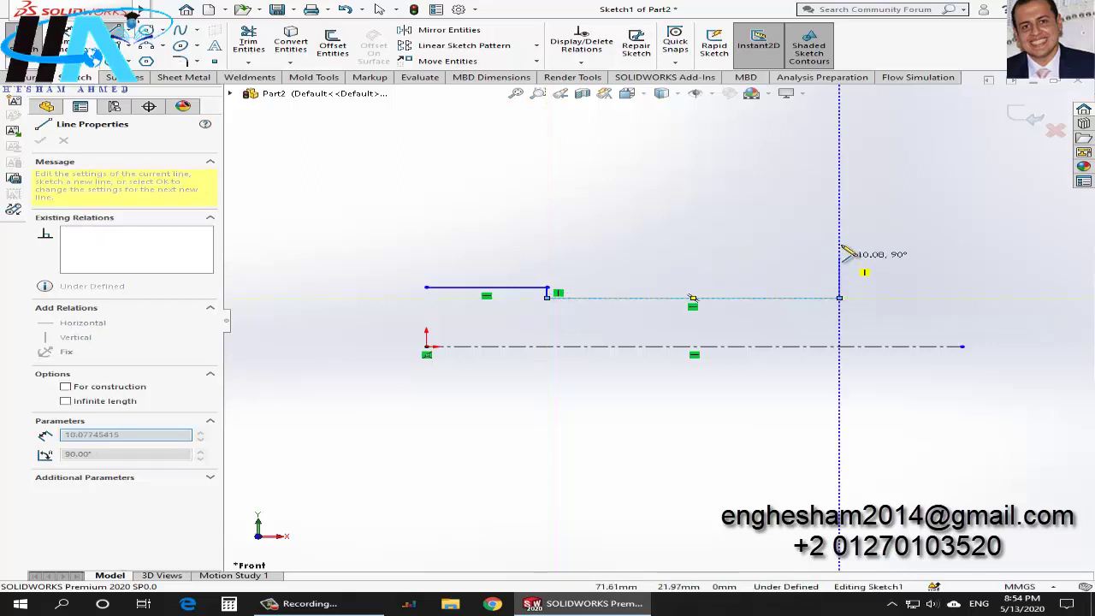
{"action": "left_click", "coordinate": [839, 219]}
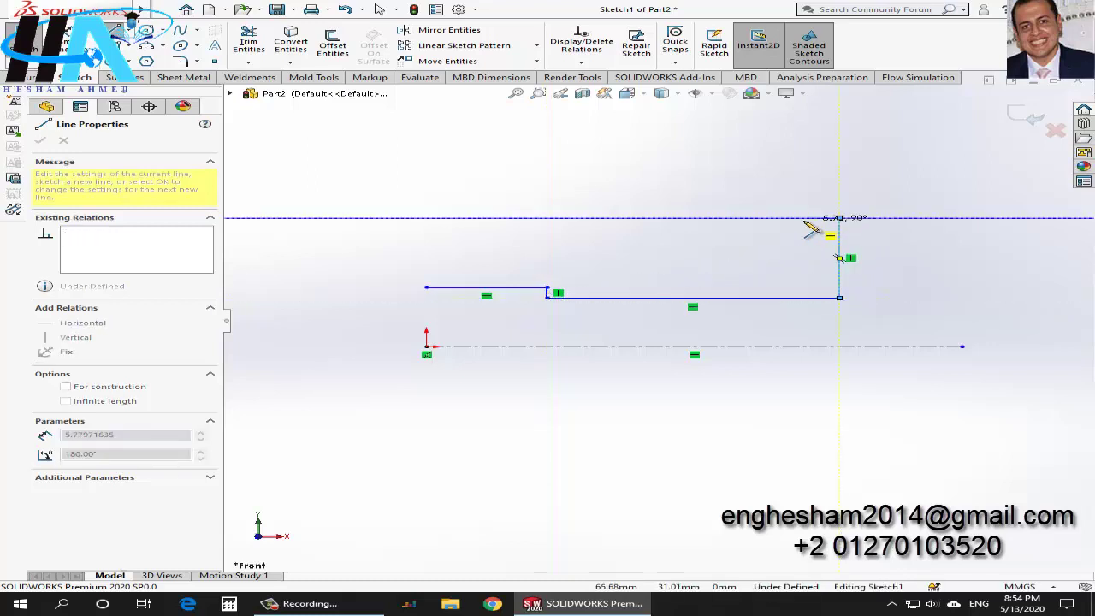
Step: Add the flange's top and inner edges and the upper step, closing the profile
{"action": "left_click", "coordinate": [798, 218]}
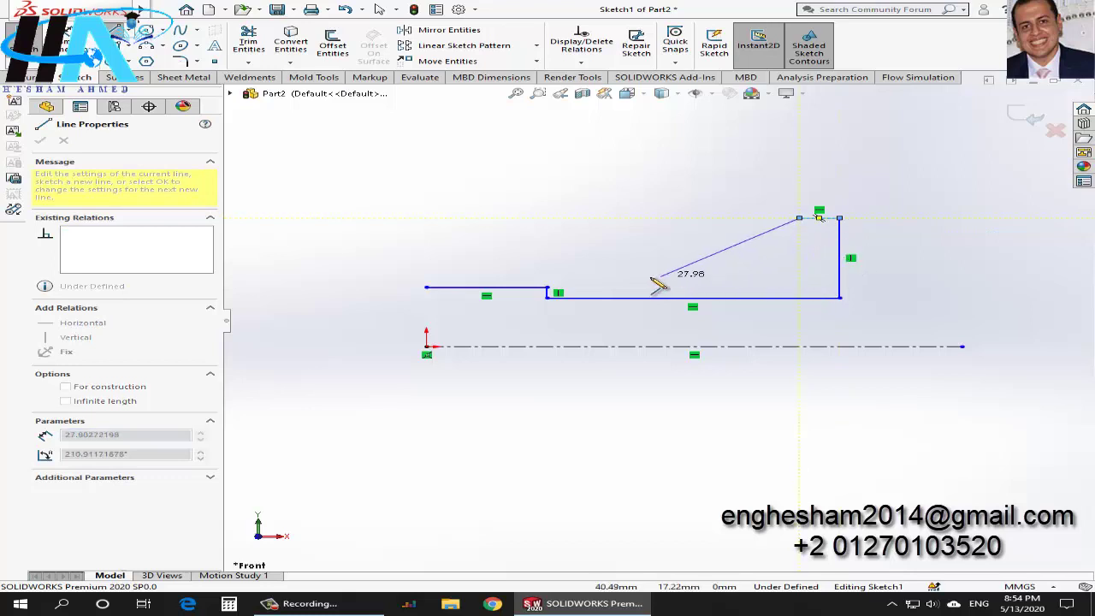
{"action": "left_click", "coordinate": [799, 276]}
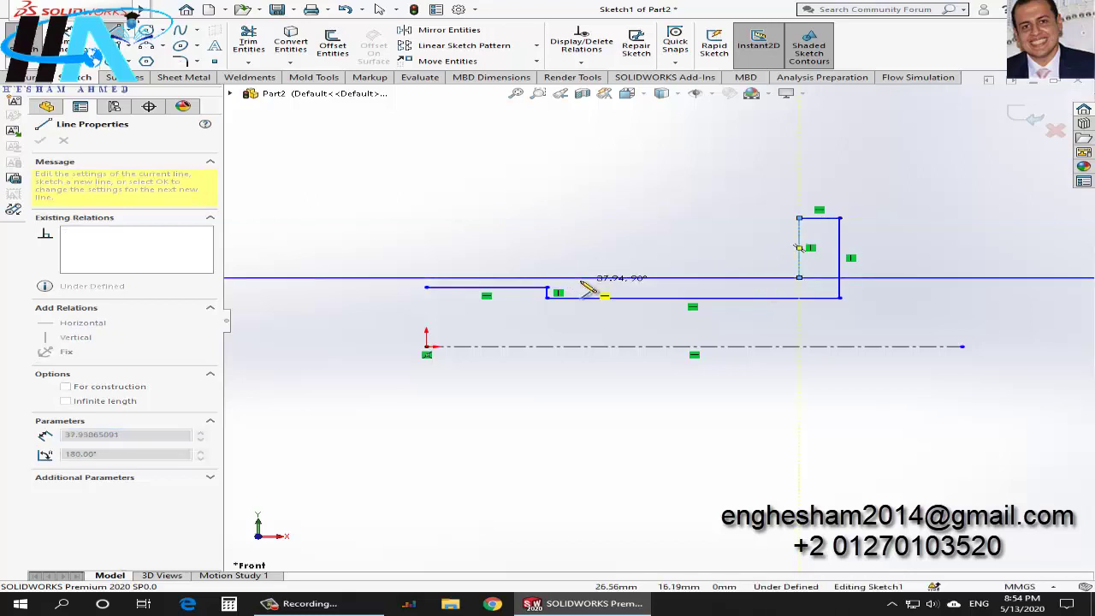
{"action": "left_click", "coordinate": [579, 276]}
{"action": "left_click", "coordinate": [581, 264]}
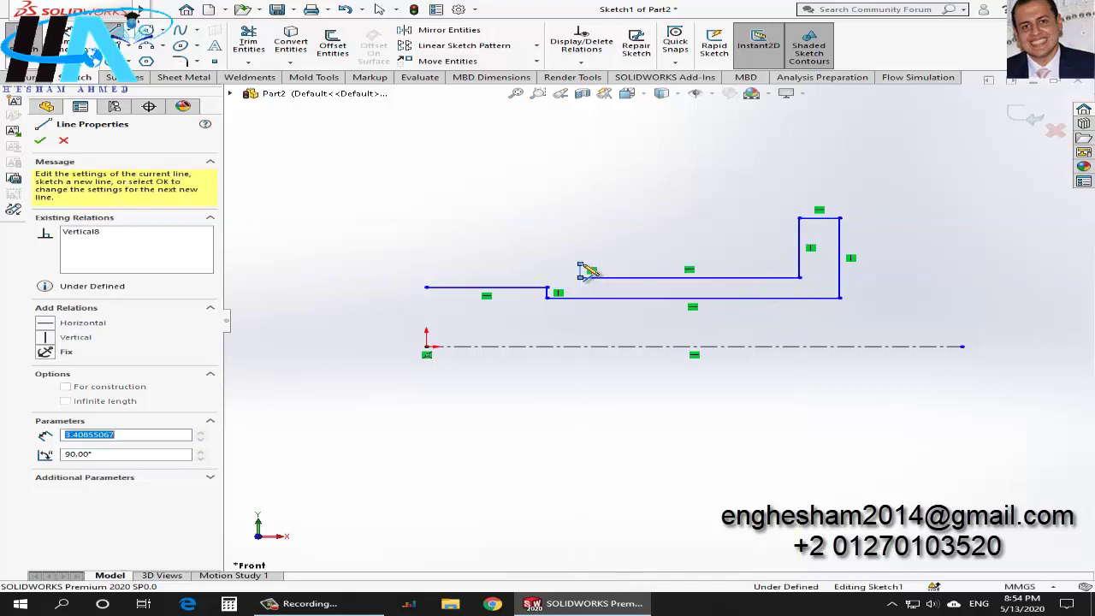
{"action": "left_click", "coordinate": [425, 264]}
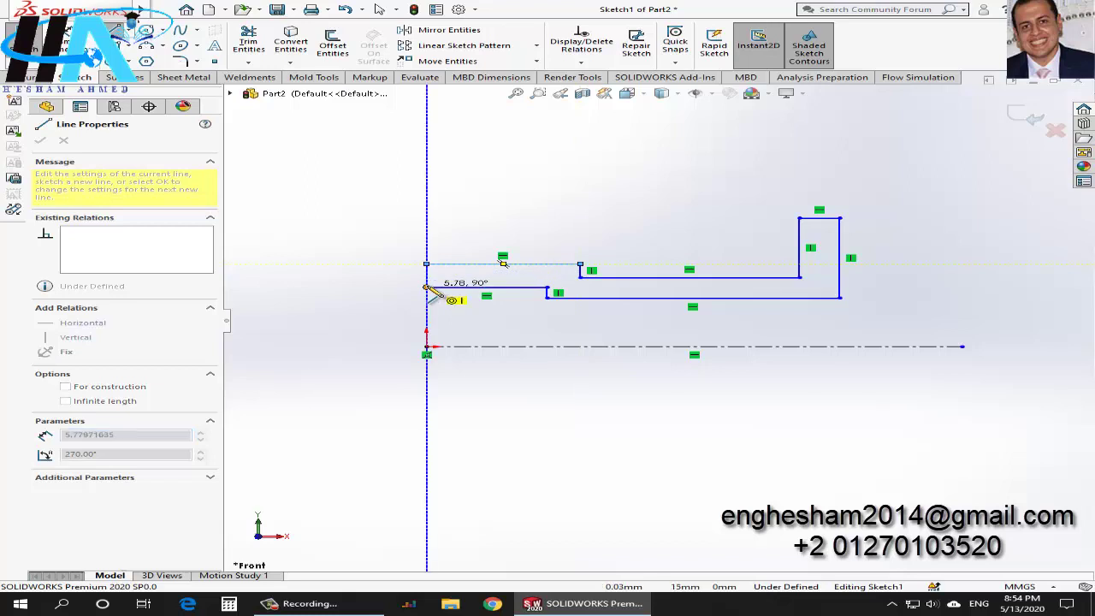
{"action": "left_click", "coordinate": [426, 287]}
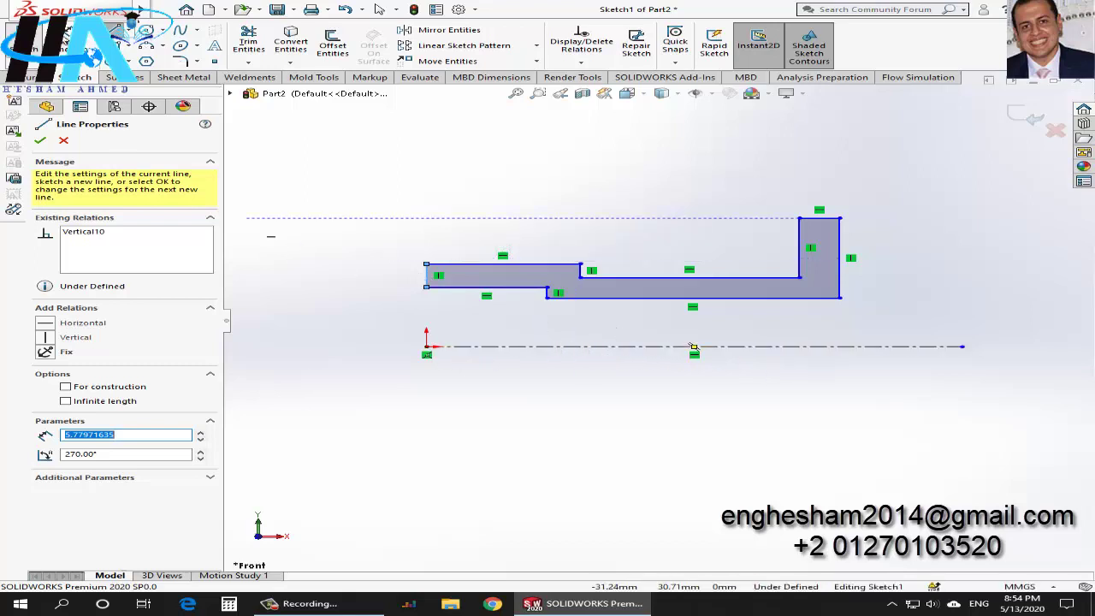
{"action": "left_click", "coordinate": [93, 41]}
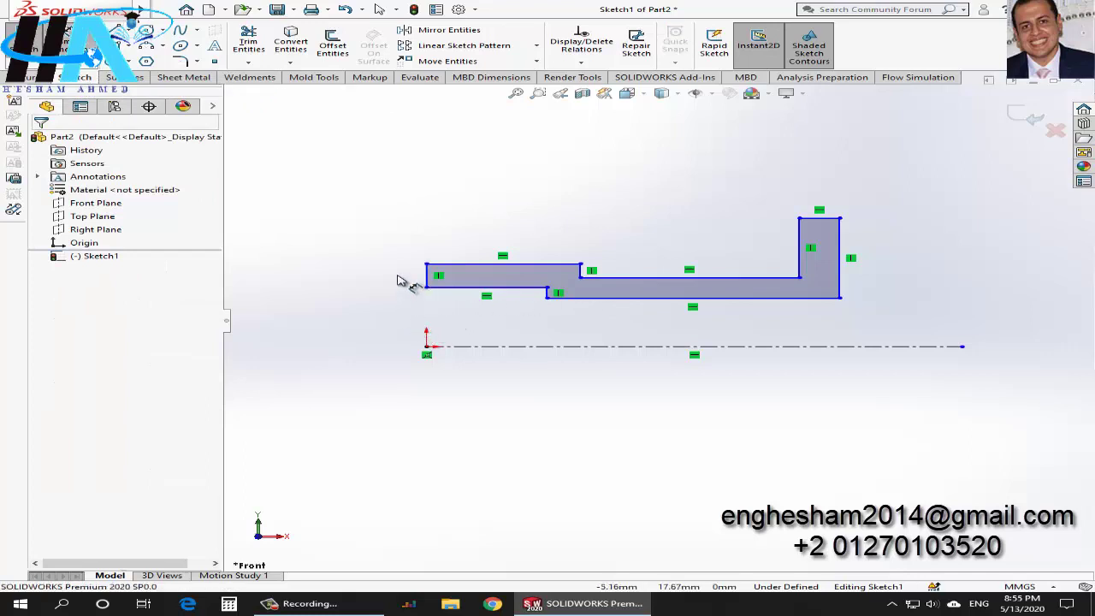
Step: Dimension the narrow end's edges 19 mm (38/2) and 25 mm from the centerline
{"action": "left_click", "coordinate": [470, 347]}
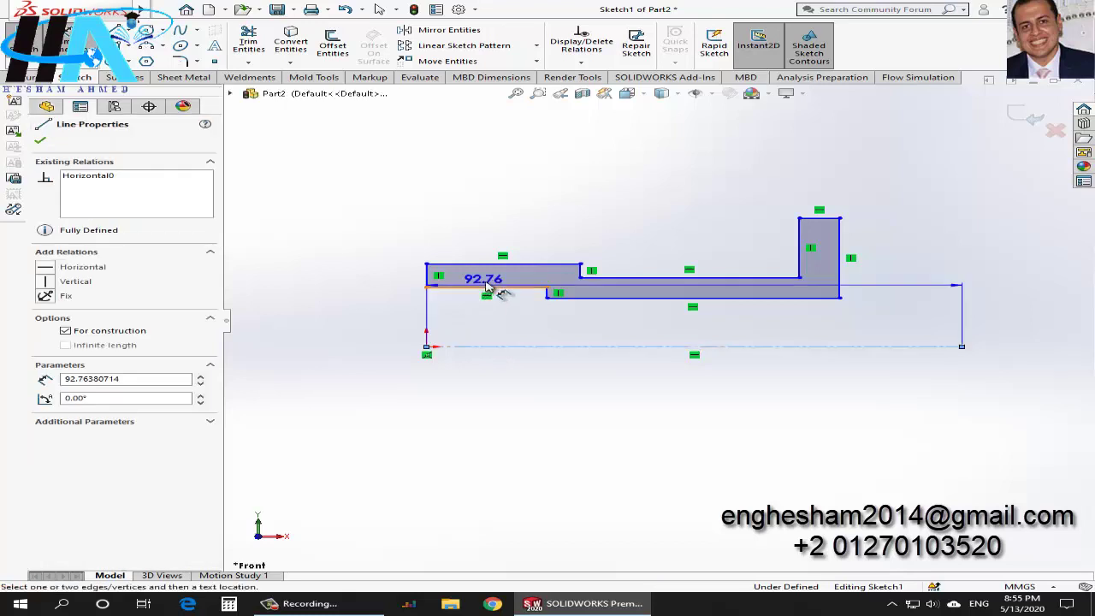
{"action": "left_click", "coordinate": [453, 289]}
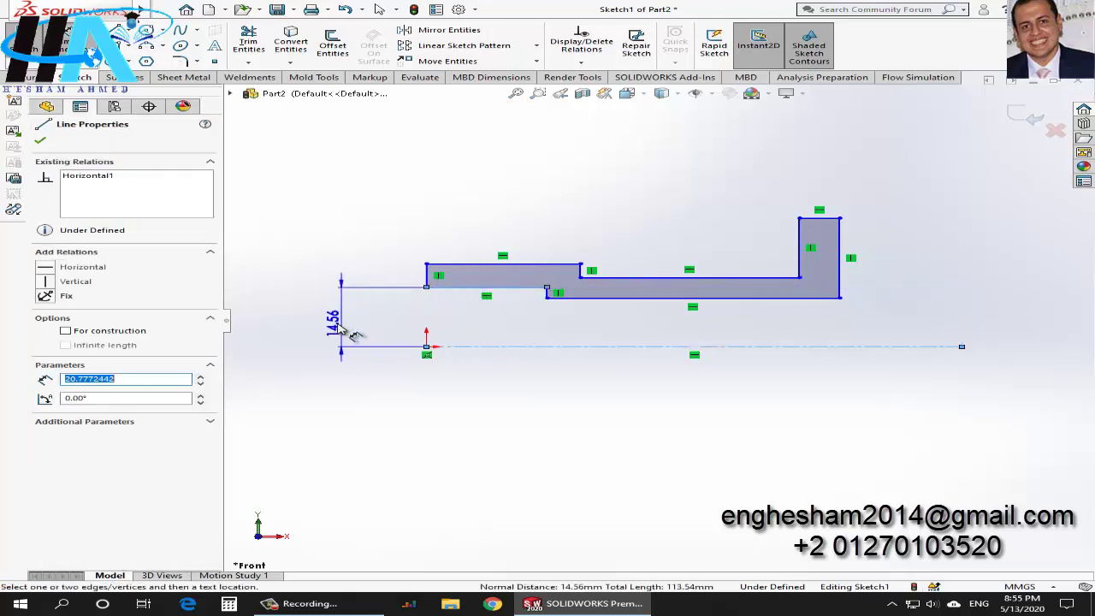
{"action": "left_click", "coordinate": [347, 336]}
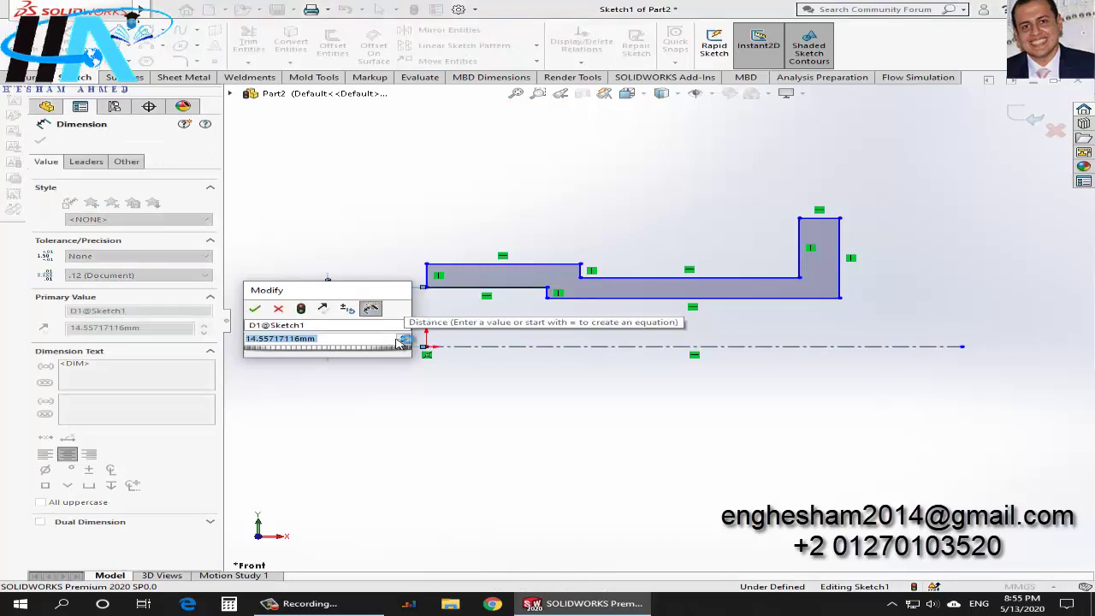
{"action": "type", "text": "38/2"}
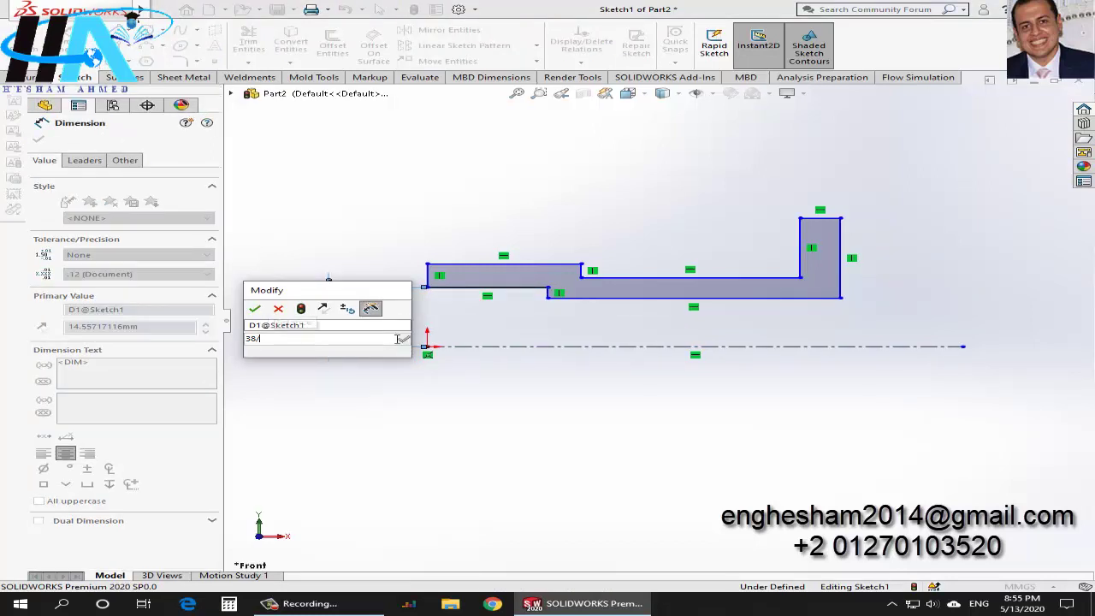
{"action": "key", "text": "Return"}
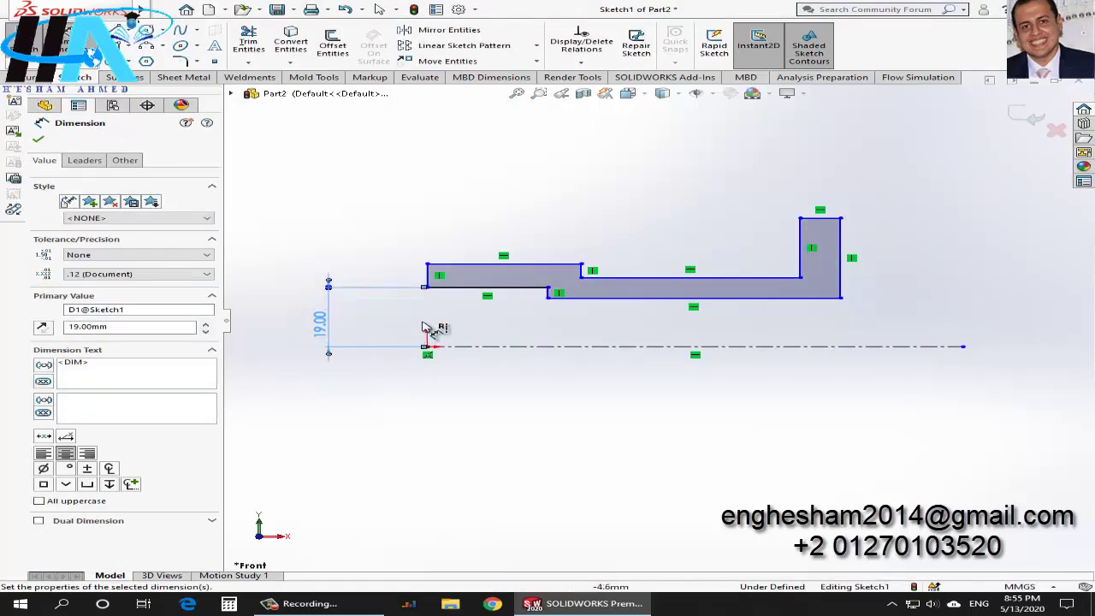
{"action": "left_click", "coordinate": [479, 266]}
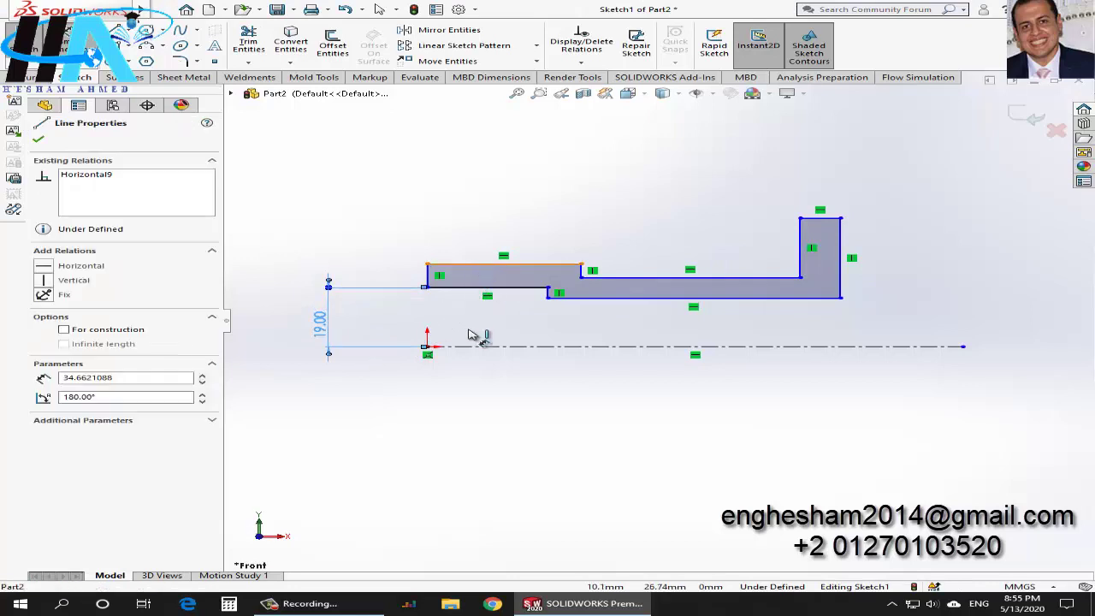
{"action": "left_click", "coordinate": [479, 351]}
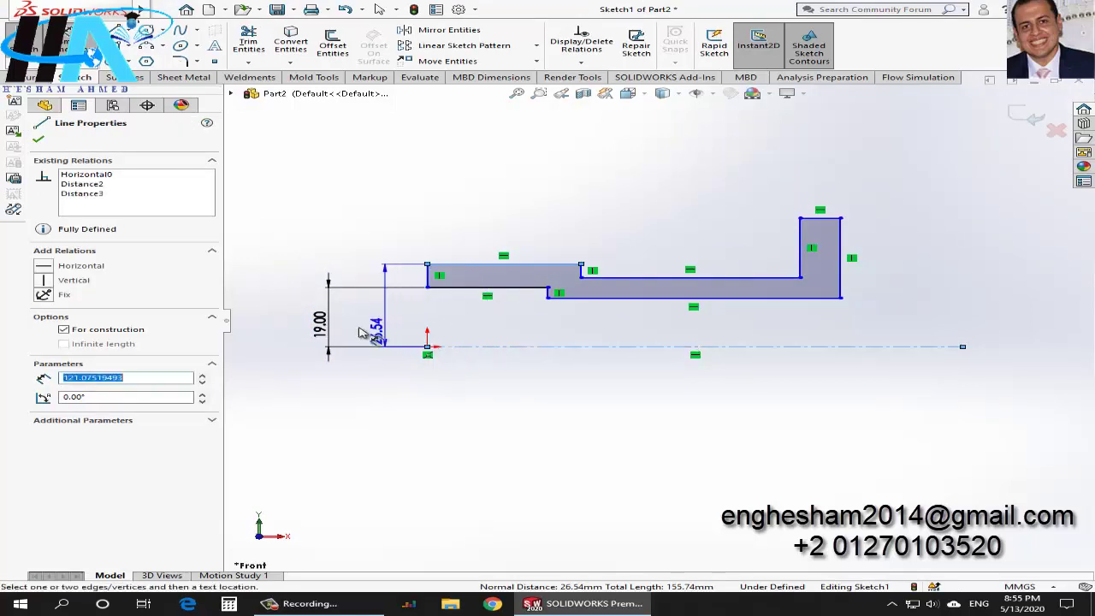
{"action": "left_click", "coordinate": [290, 324]}
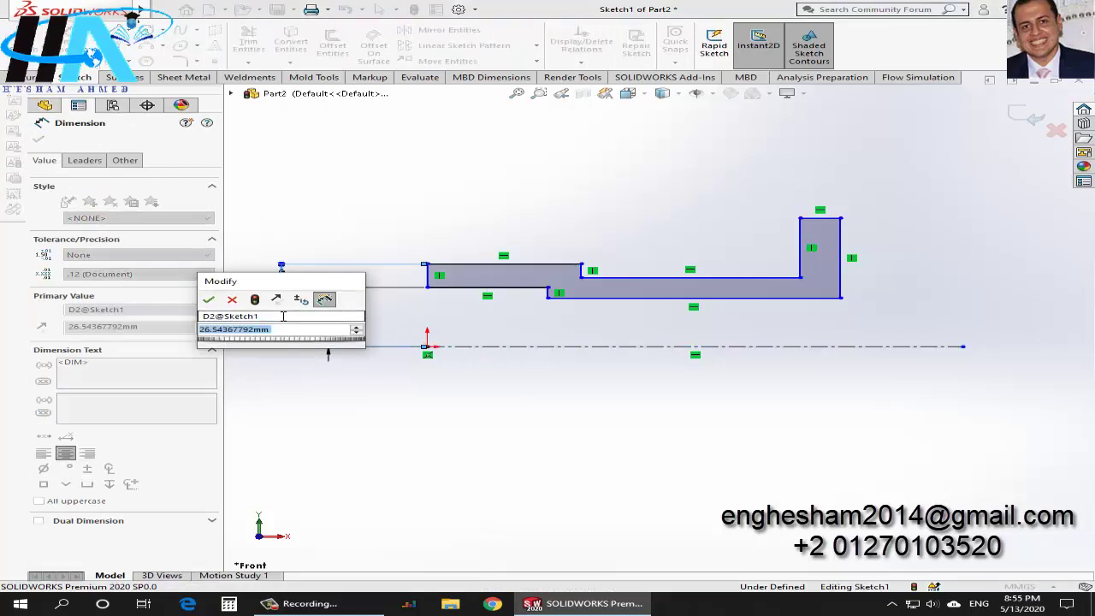
{"action": "type", "text": "25"}
{"action": "key", "text": "Return"}
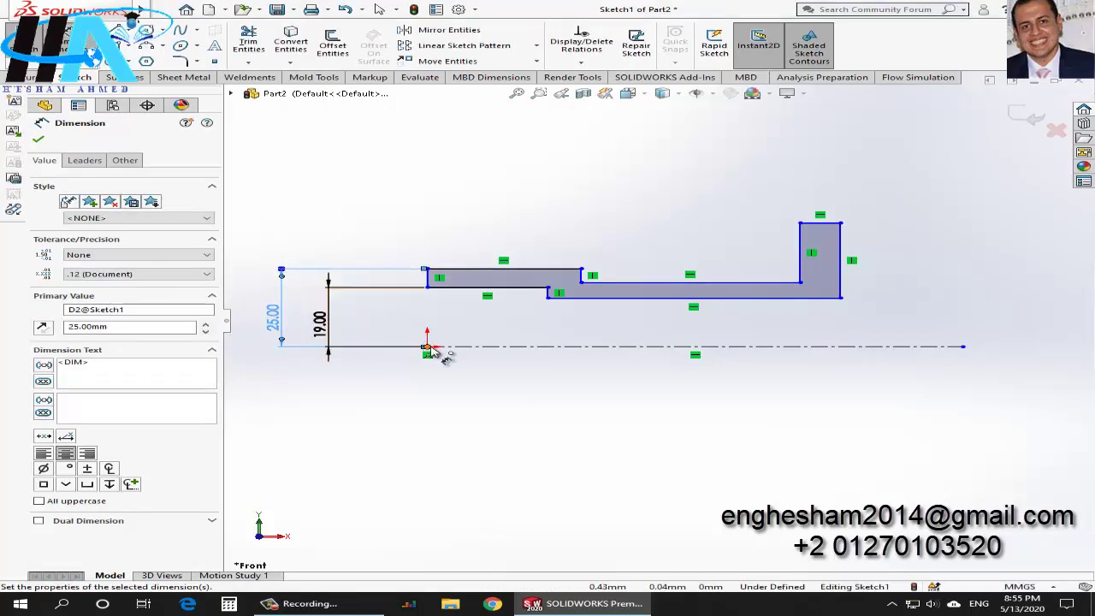
Step: Set the narrow end's length to 24 mm
{"action": "left_click", "coordinate": [530, 288]}
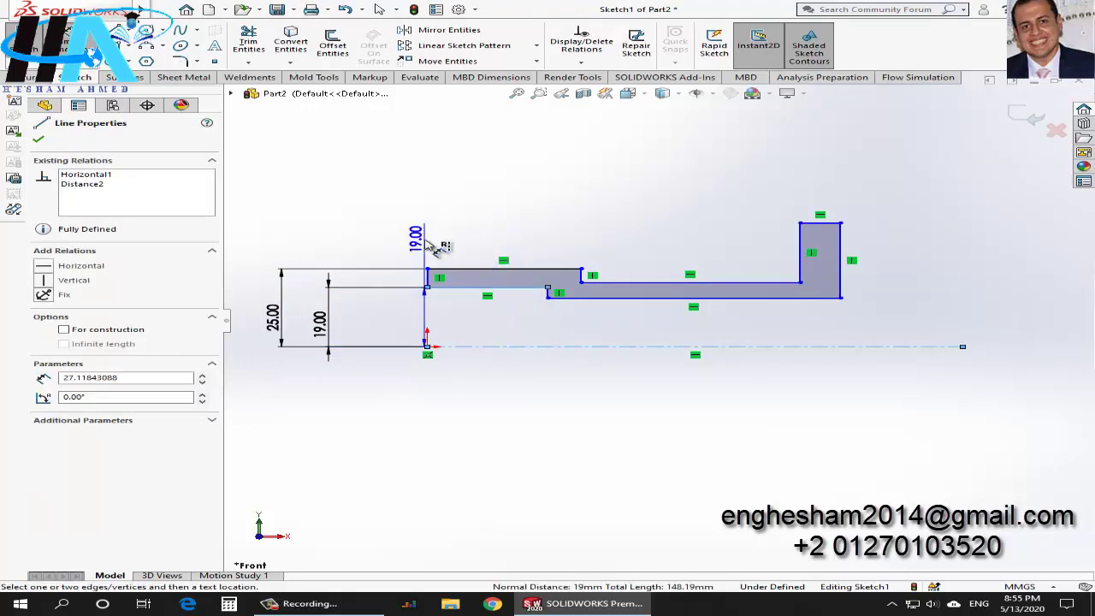
{"action": "left_click", "coordinate": [420, 227]}
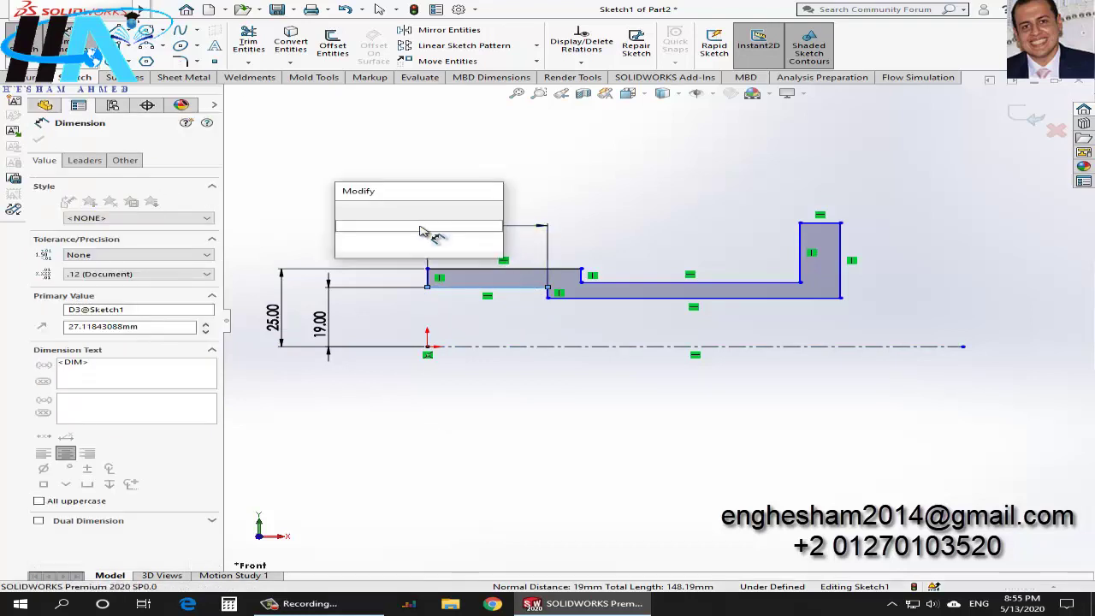
{"action": "type", "text": "24"}
{"action": "key", "text": "Return"}
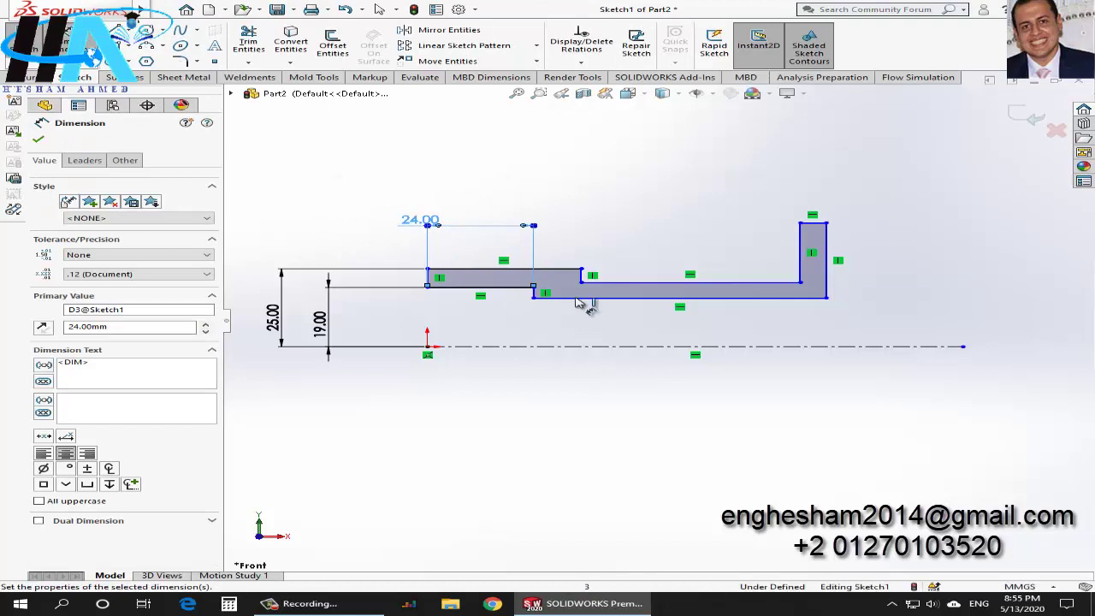
{"action": "left_click", "coordinate": [537, 294]}
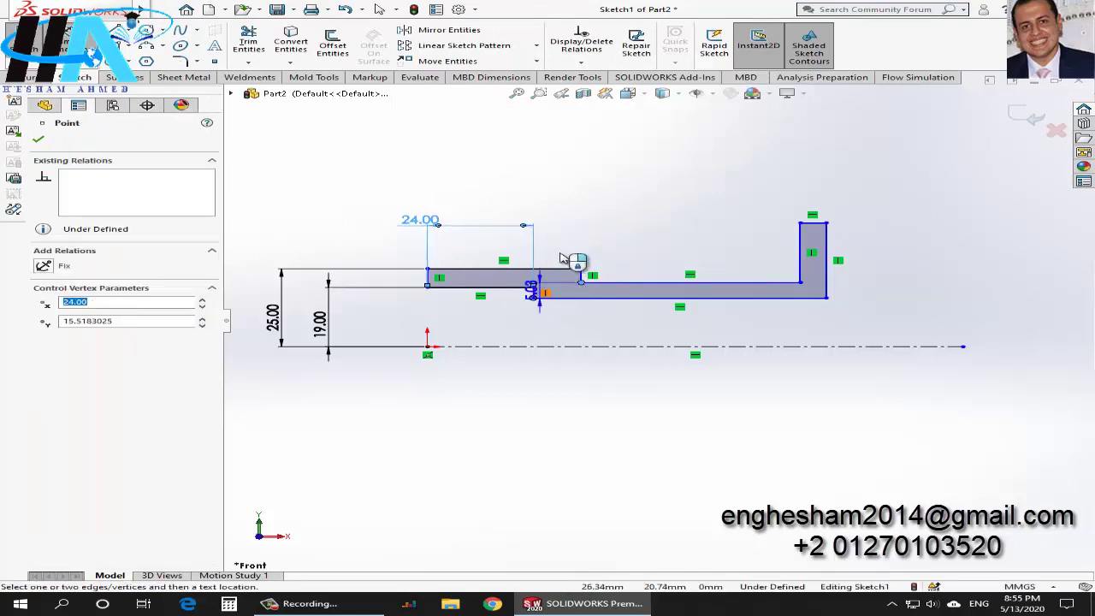
Step: Set the step length to 6 mm
{"action": "left_click", "coordinate": [580, 280]}
{"action": "left_click", "coordinate": [572, 205]}
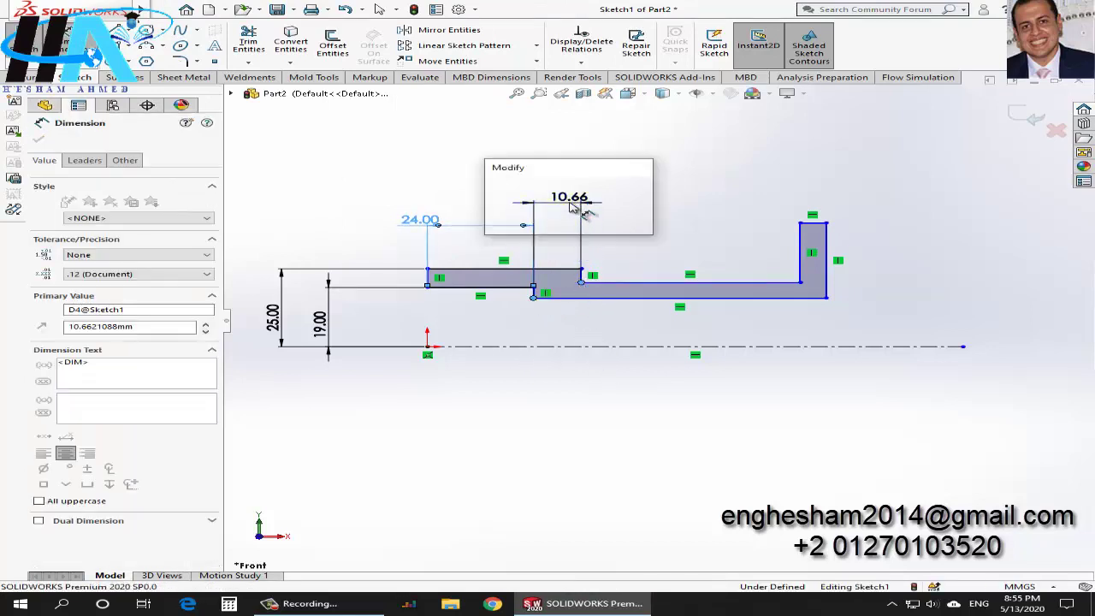
{"action": "type", "text": "6"}
{"action": "key", "text": "Return"}
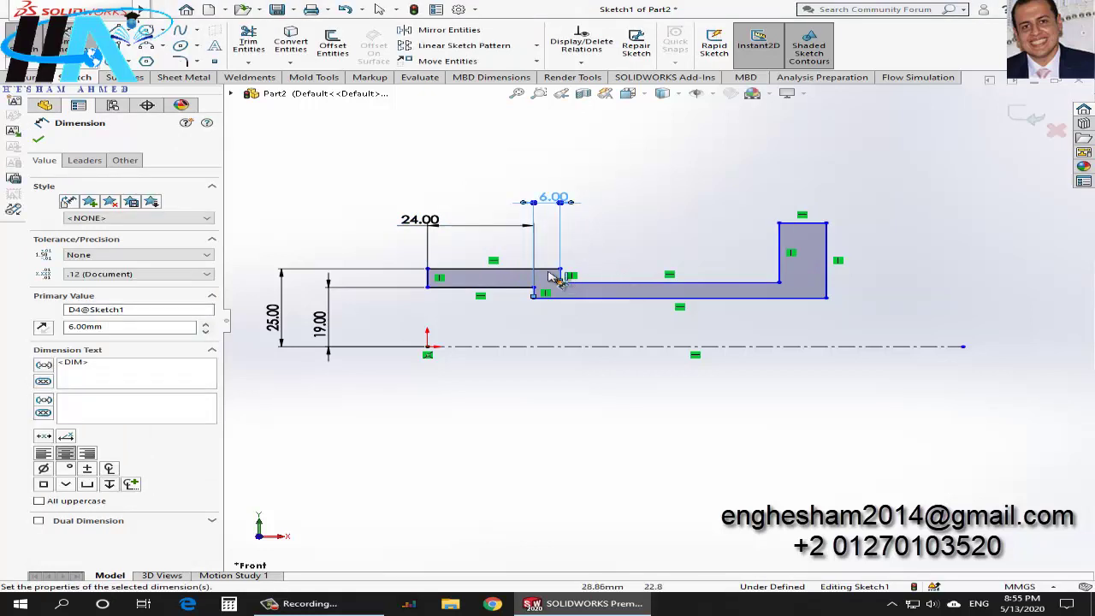
Step: Dimension the shaft edges 15 mm and 20 mm from the centerline
{"action": "left_click", "coordinate": [578, 297]}
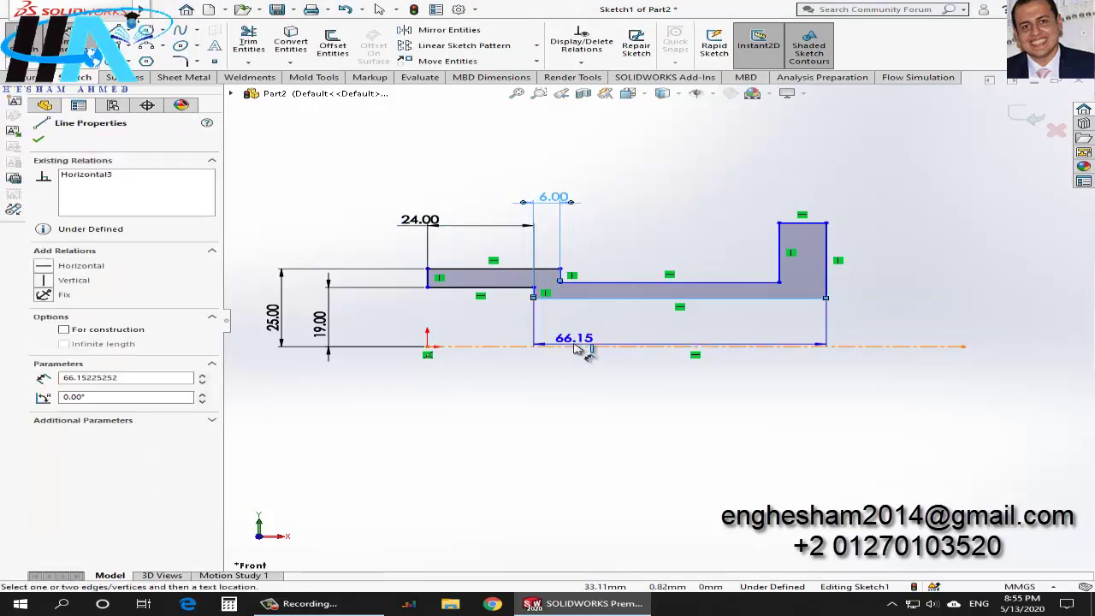
{"action": "left_click", "coordinate": [578, 347]}
{"action": "left_click", "coordinate": [1011, 333]}
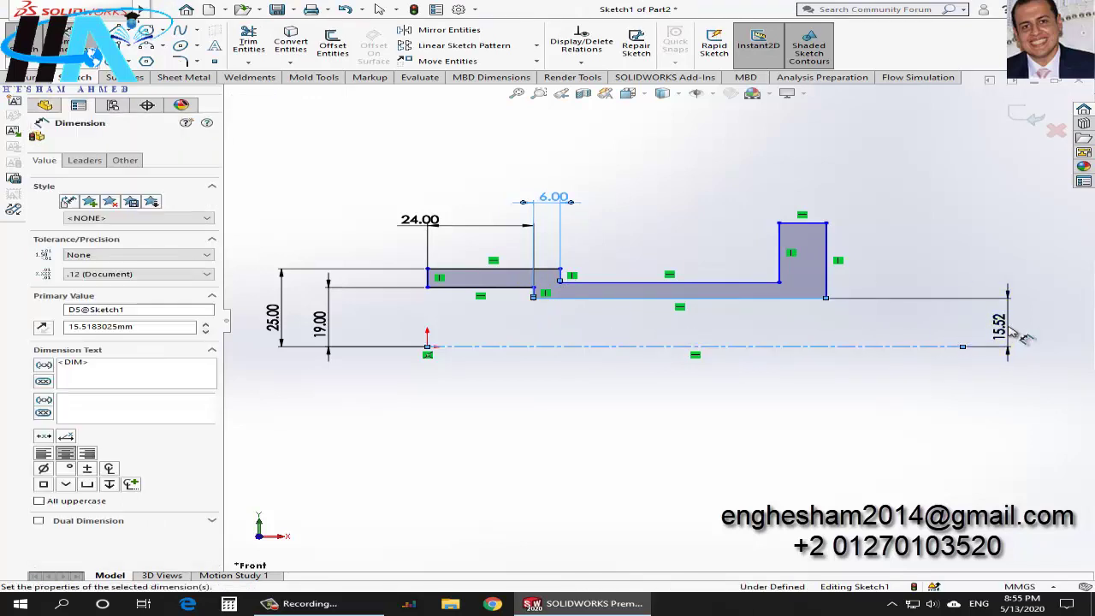
{"action": "type", "text": "15"}
{"action": "key", "text": "Return"}
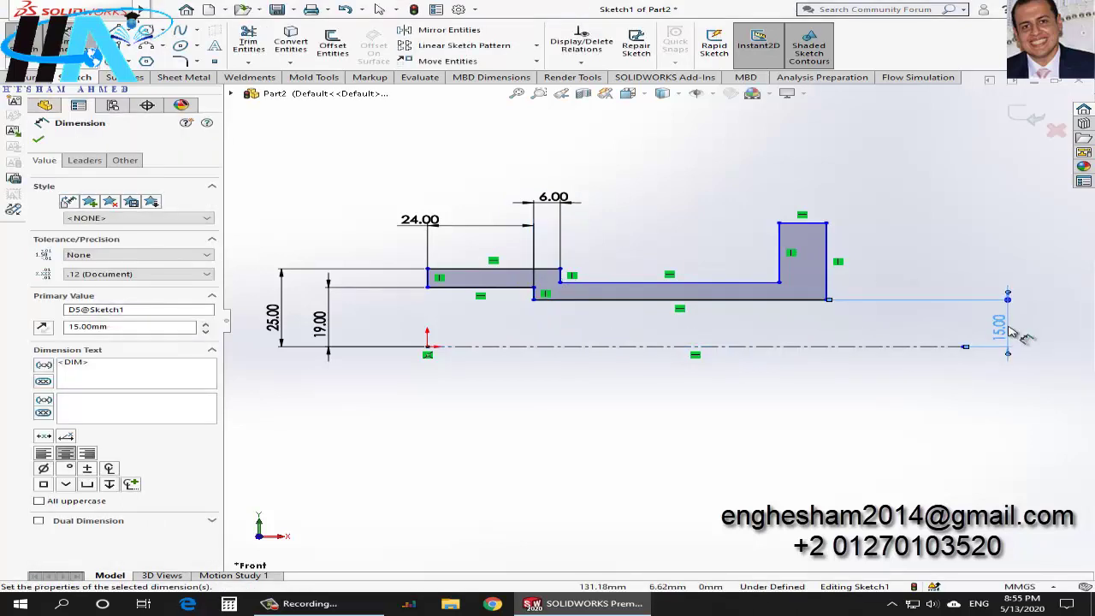
{"action": "left_click", "coordinate": [741, 283]}
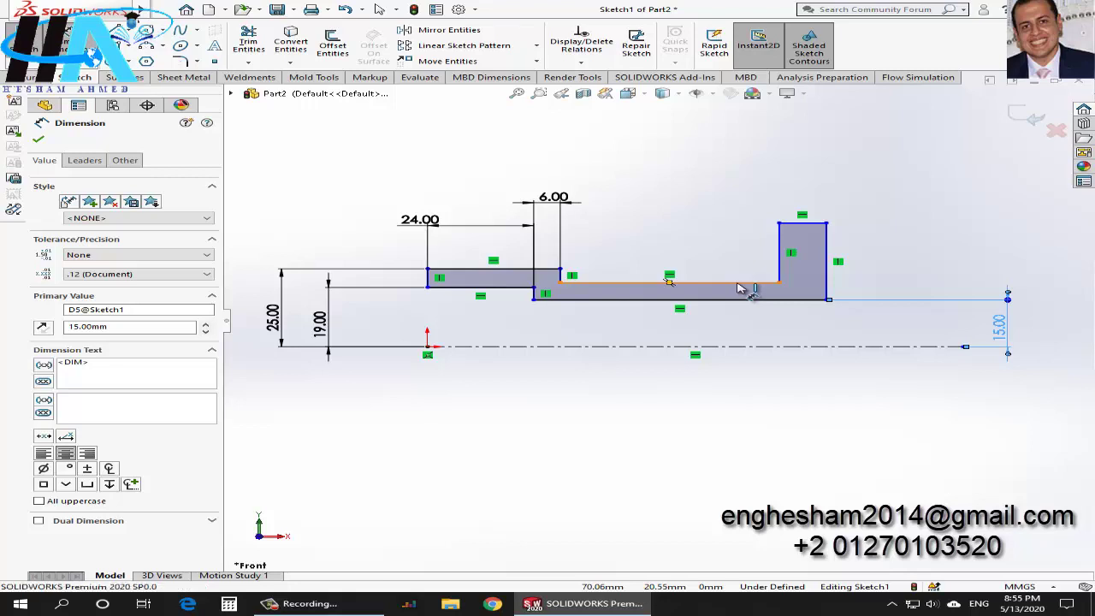
{"action": "left_click", "coordinate": [733, 346]}
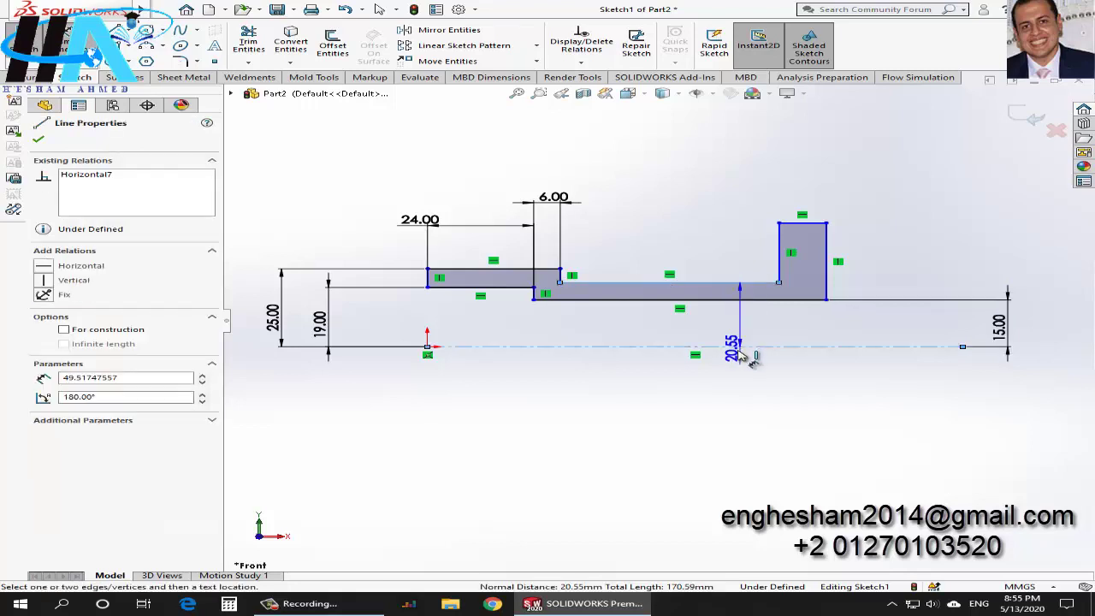
{"action": "left_click", "coordinate": [1054, 325]}
{"action": "type", "text": "20"}
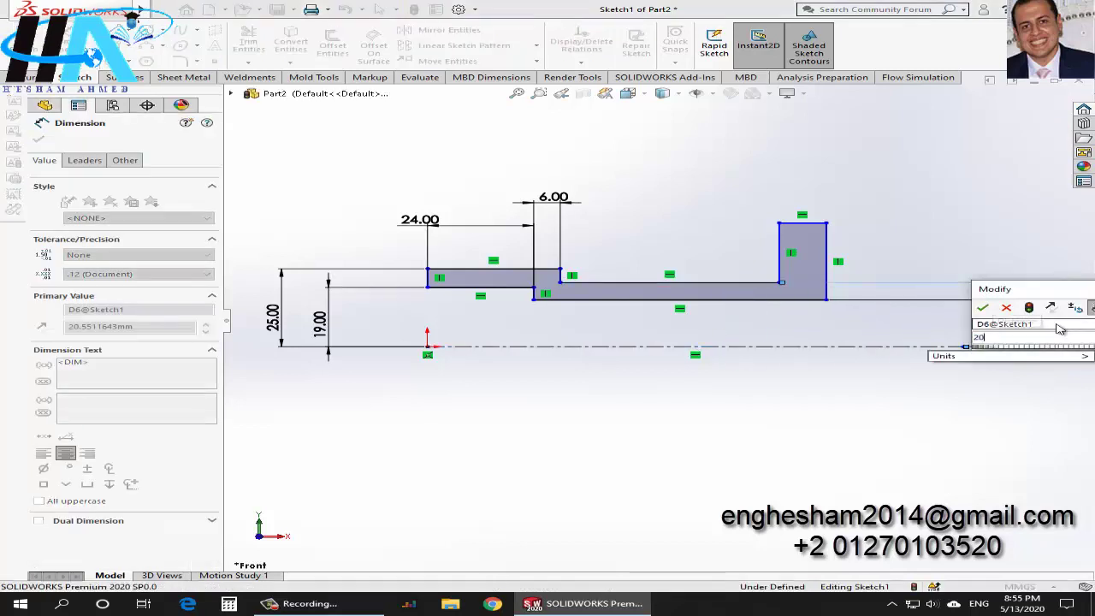
{"action": "key", "text": "Return"}
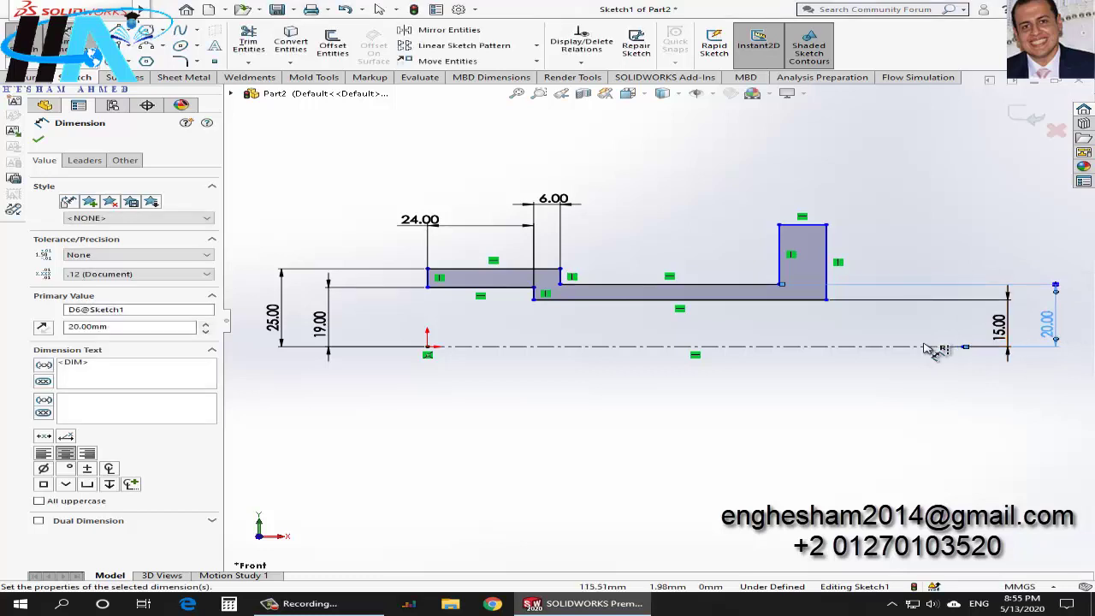
Step: Dimension the flange: 45 mm height, 14.2 mm width, 44.2 mm step-to-flange spacing
{"action": "left_click", "coordinate": [817, 225]}
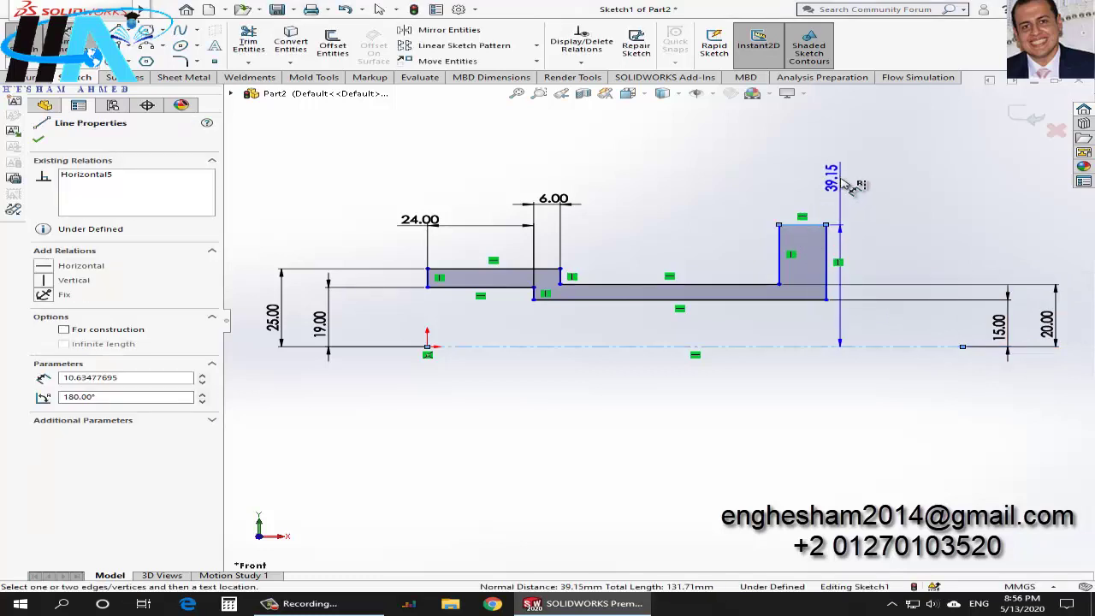
{"action": "left_click", "coordinate": [850, 187]}
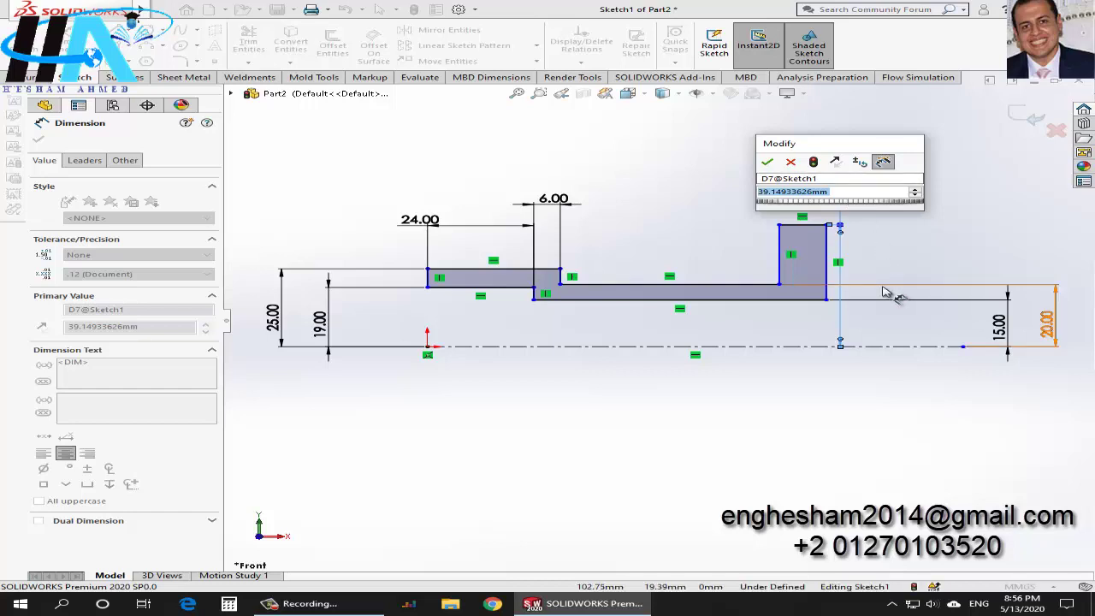
{"action": "type", "text": "45"}
{"action": "key", "text": "Return"}
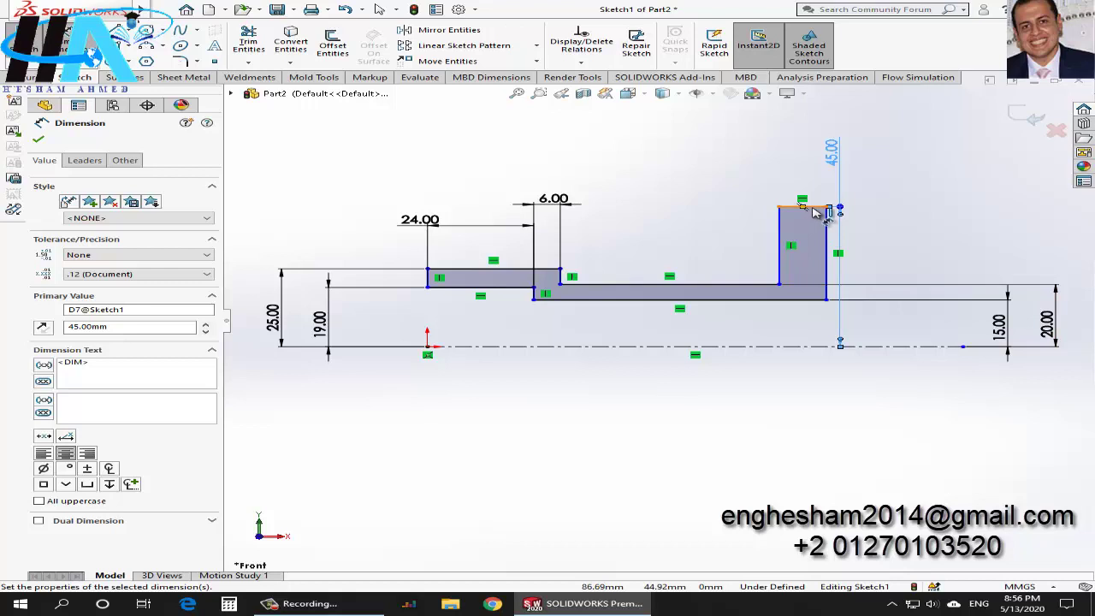
{"action": "left_click", "coordinate": [817, 208]}
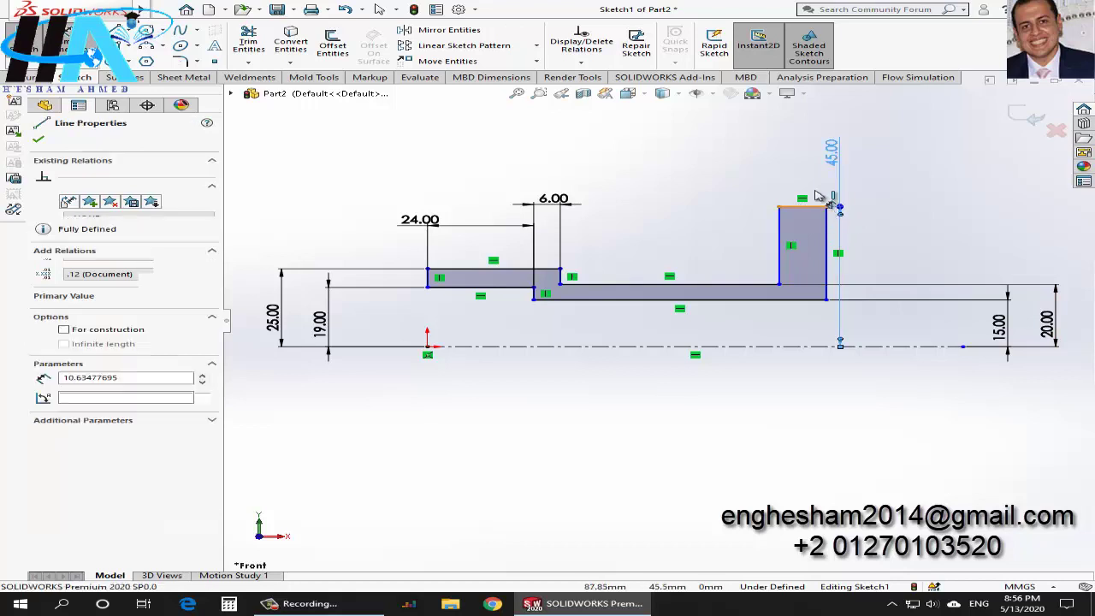
{"action": "left_click", "coordinate": [780, 175]}
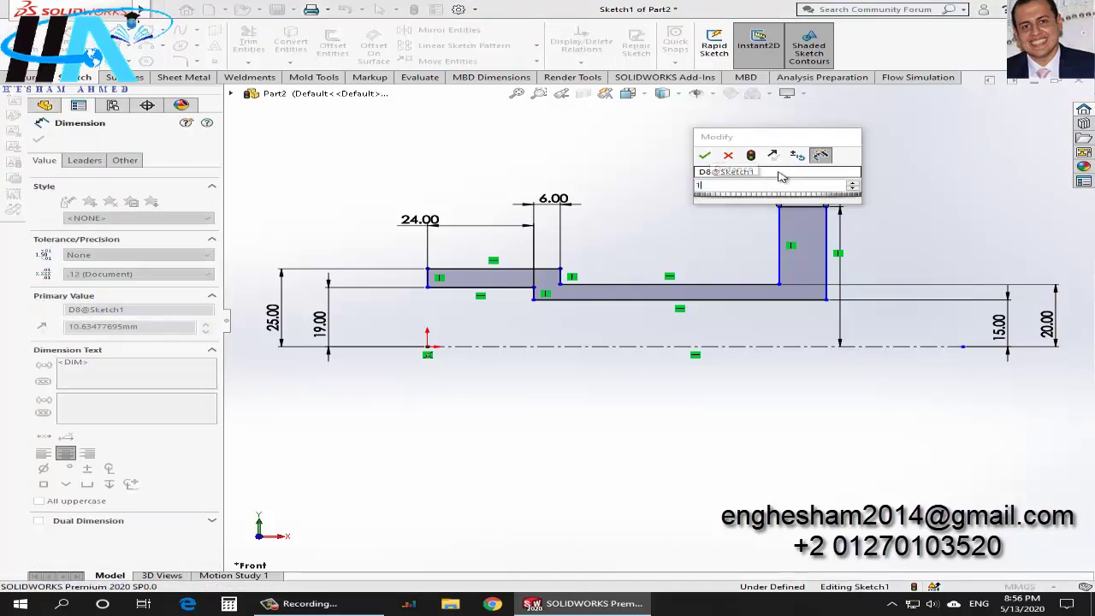
{"action": "type", "text": "14.2"}
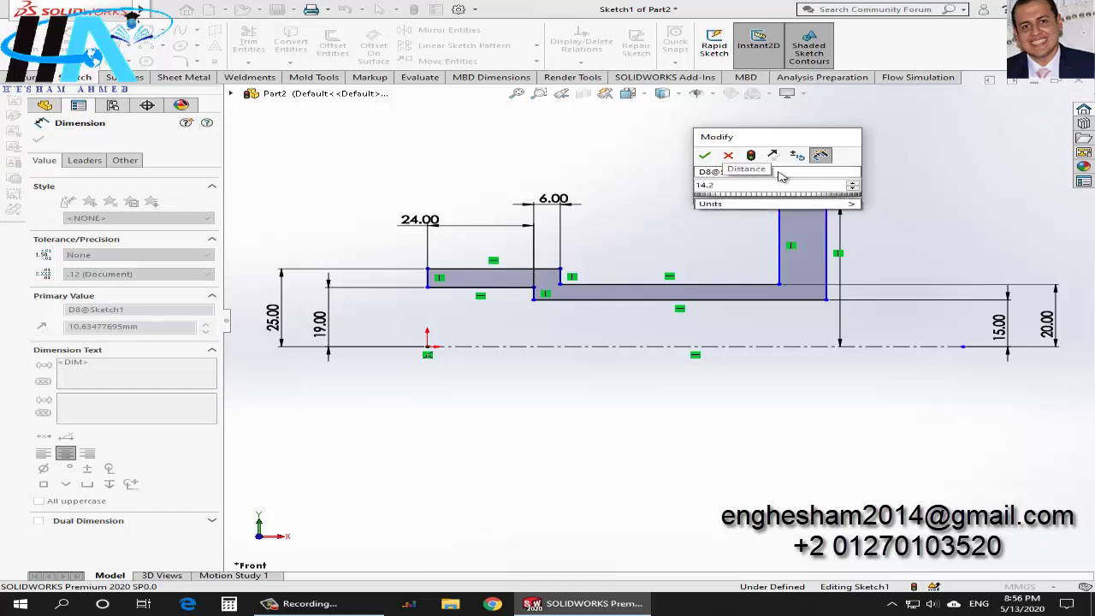
{"action": "key", "text": "Return"}
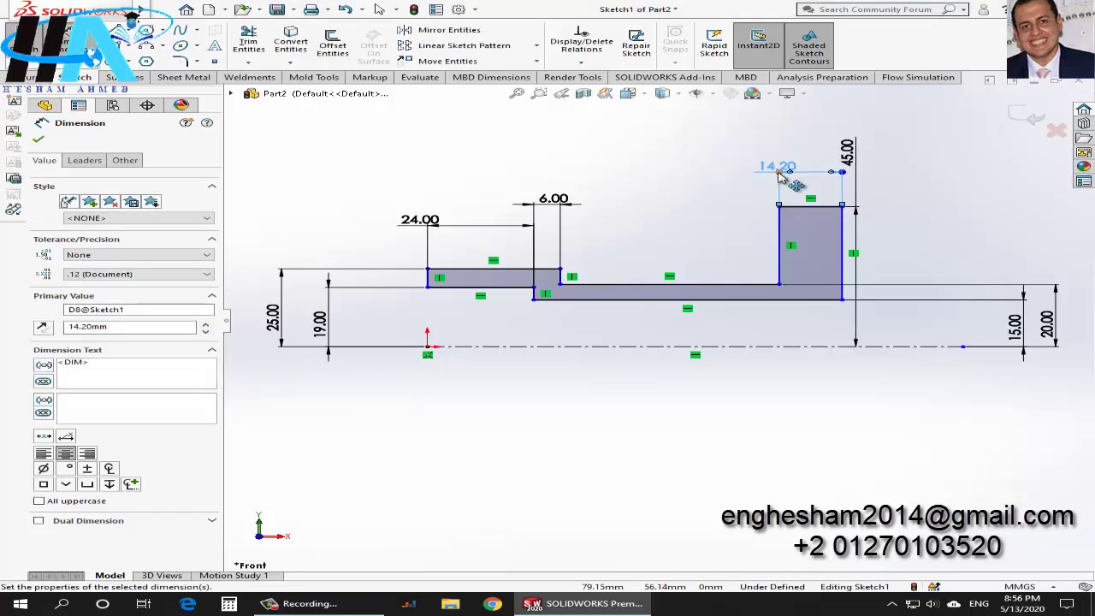
{"action": "left_click", "coordinate": [725, 285]}
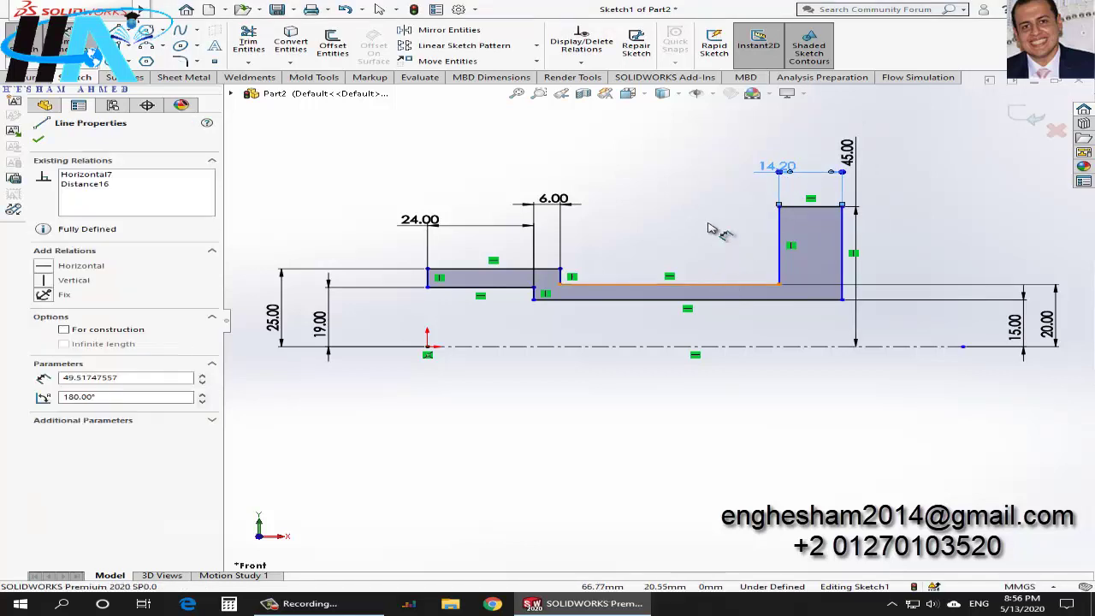
{"action": "left_click", "coordinate": [691, 166]}
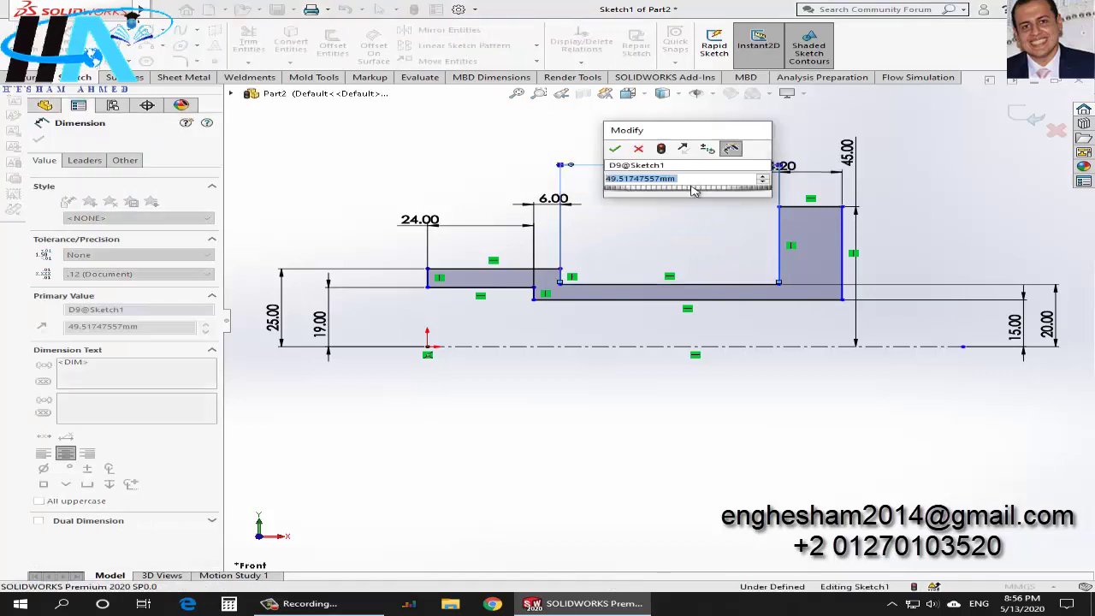
{"action": "type", "text": "44"}
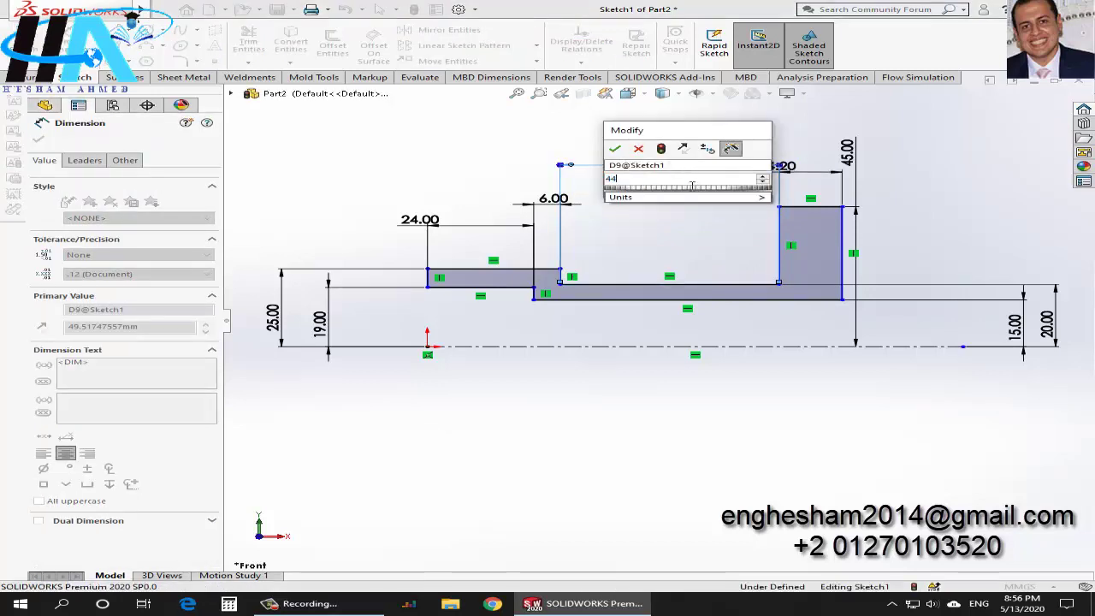
{"action": "type", "text": ".2"}
{"action": "key", "text": "Return"}
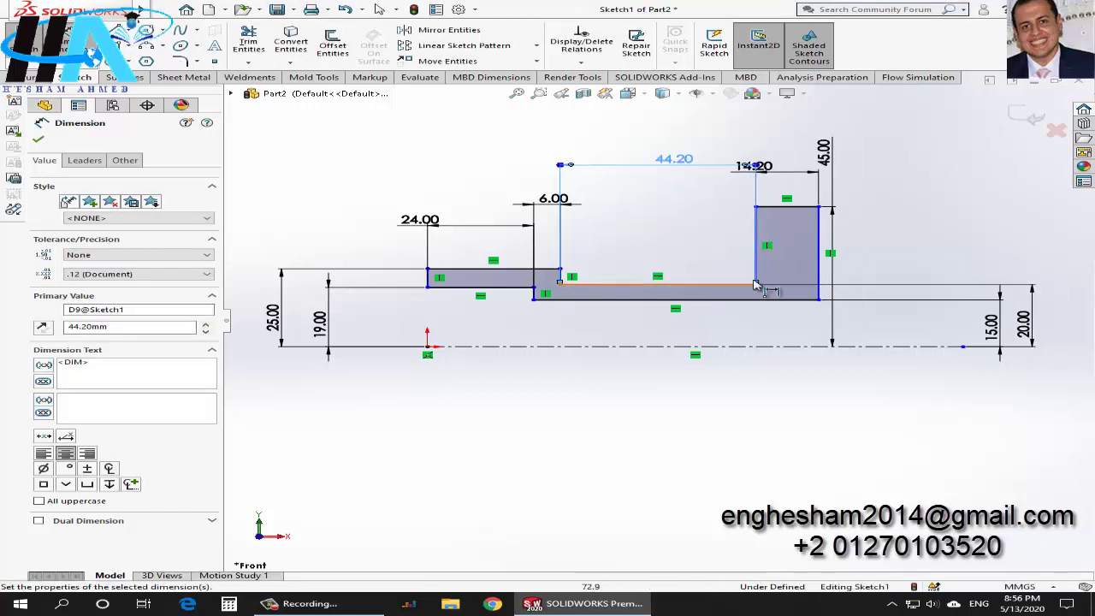
{"action": "key", "text": "Escape"}
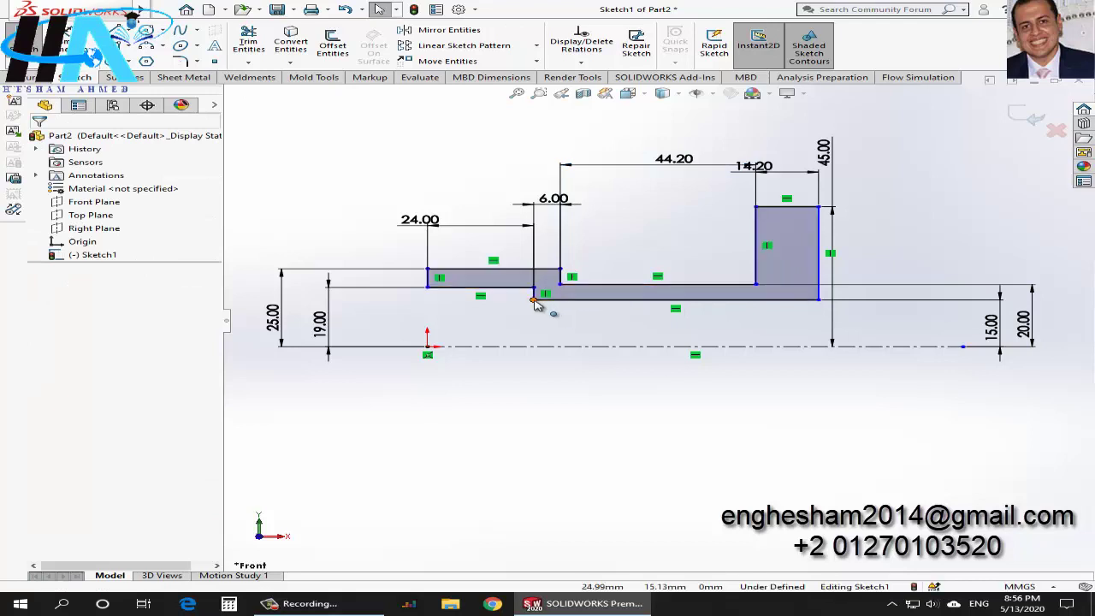
Step: Make the profile's left end point vertical to the origin, then exit the sketch
{"action": "left_click", "coordinate": [533, 298]}
{"action": "left_click_drag", "start_coordinate": [581, 343], "coordinate": [567, 340]}
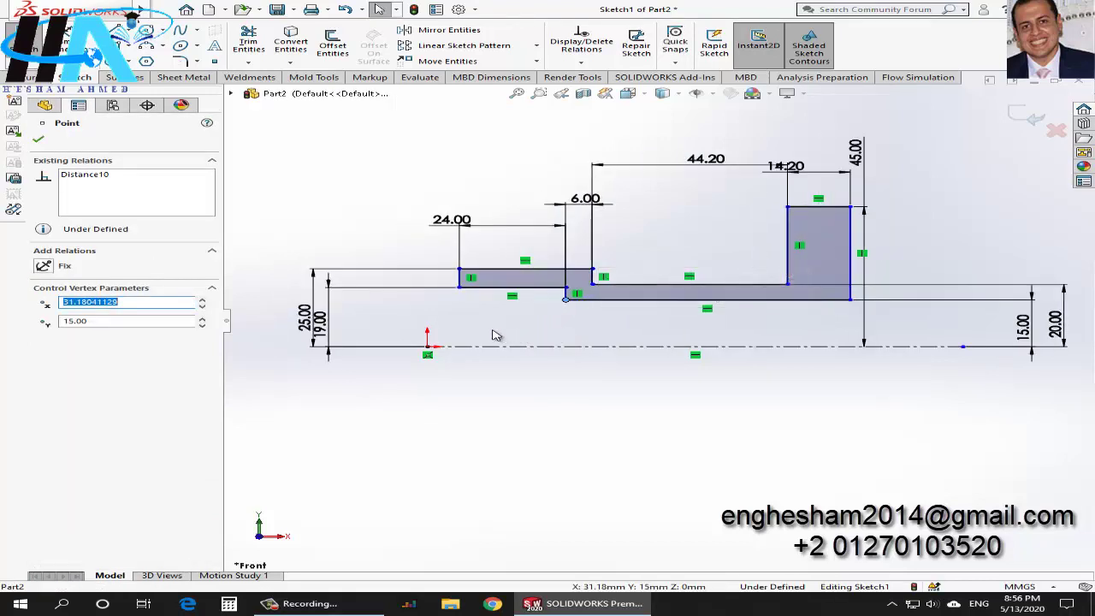
{"action": "left_click", "coordinate": [459, 287]}
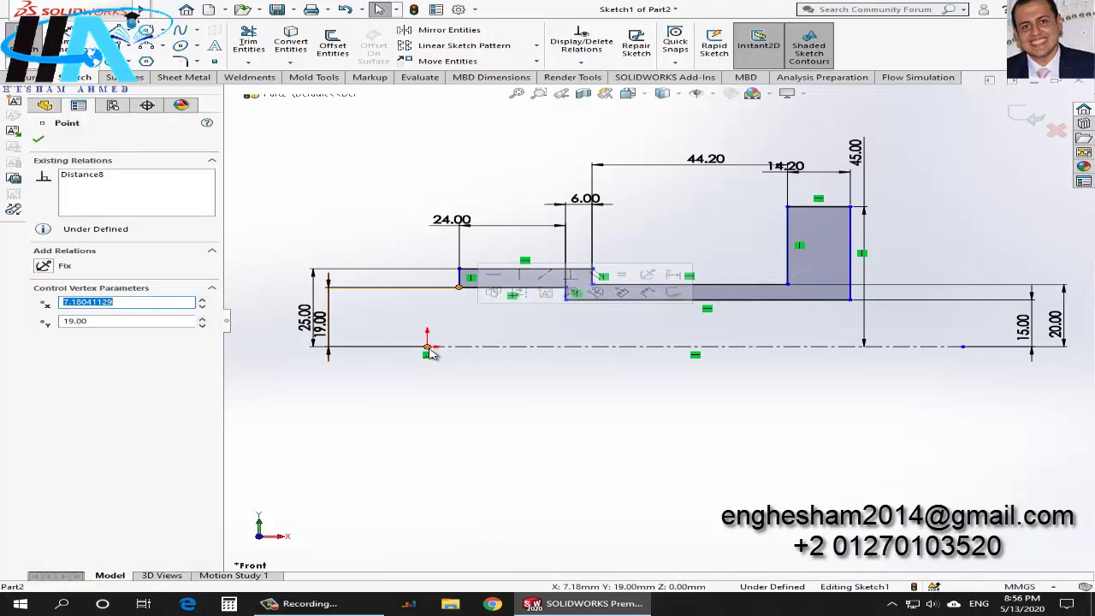
{"action": "left_click", "coordinate": [427, 348], "text": "ctrl"}
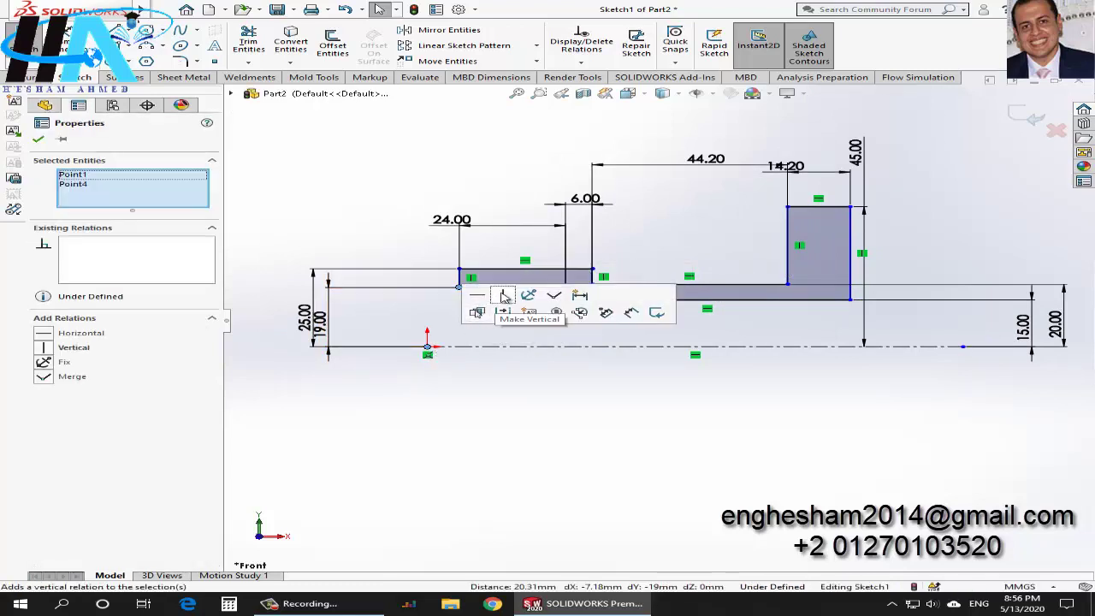
{"action": "left_click", "coordinate": [505, 296]}
{"action": "left_click", "coordinate": [478, 397]}
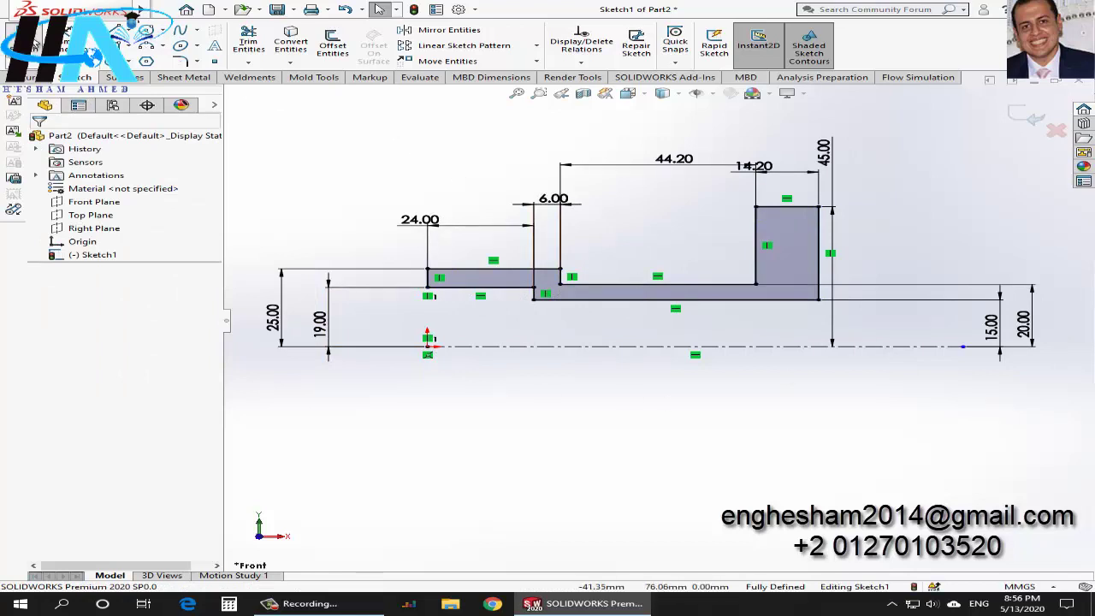
{"action": "left_click", "coordinate": [35, 39]}
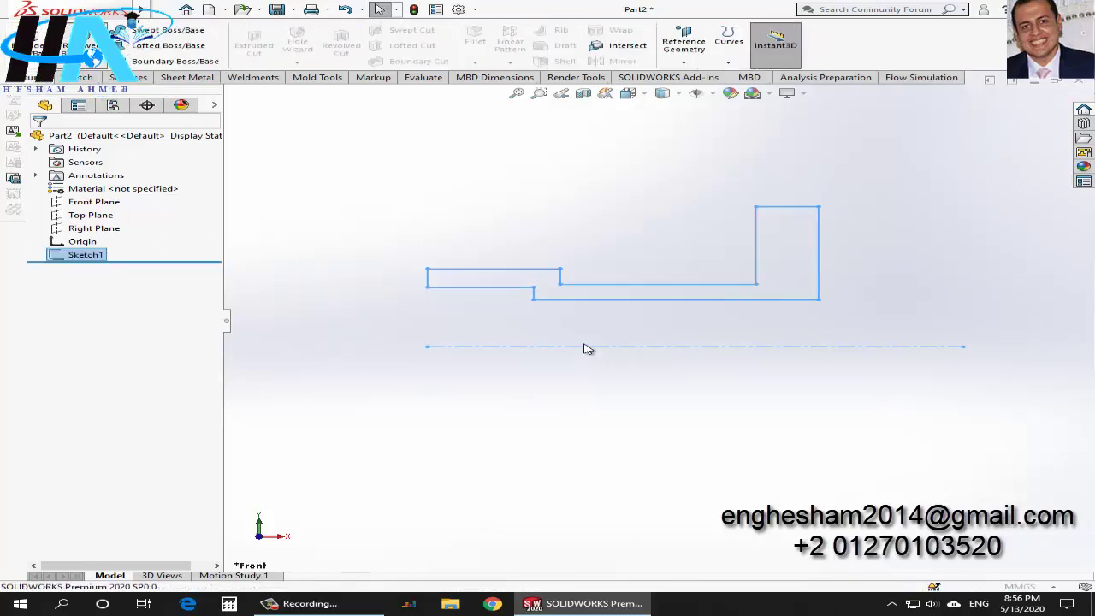
Step: Revolve Sketch1 360° about the centerline into a solid flanged shaft with a bore
{"action": "key", "text": "r"}
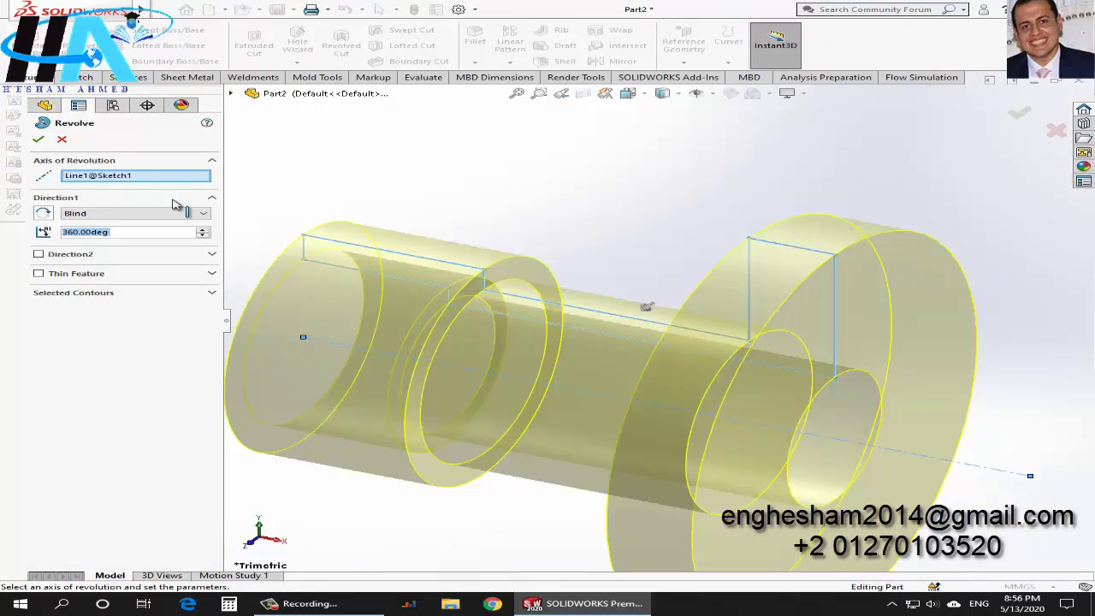
{"action": "left_click", "coordinate": [40, 140]}
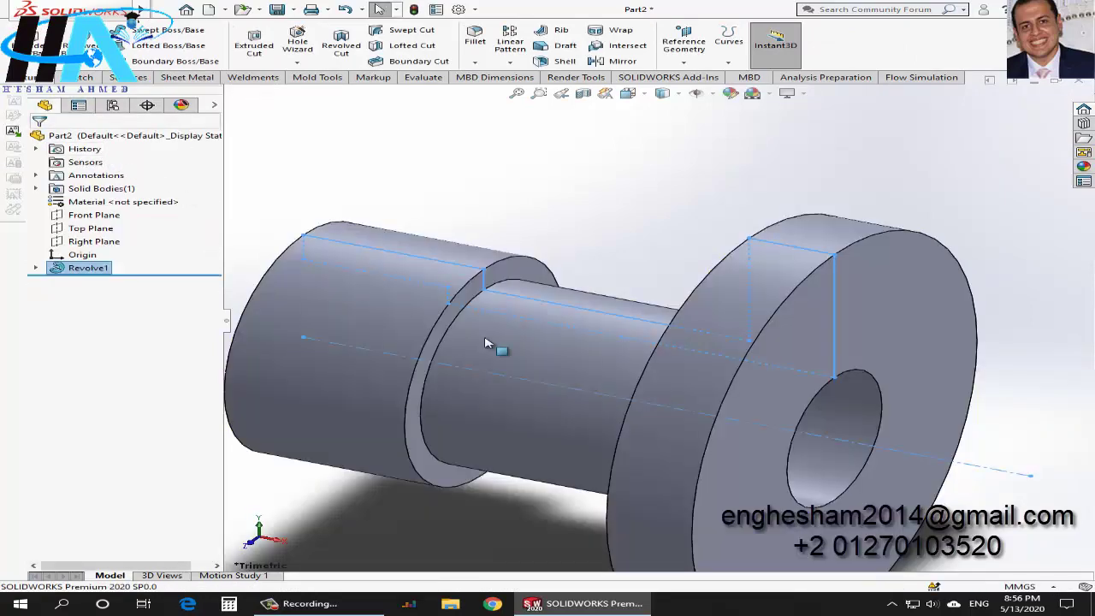
{"action": "scroll", "coordinate": [587, 386], "scroll_direction": "up", "scroll_amount": 3}
{"action": "left_click", "coordinate": [529, 411]}
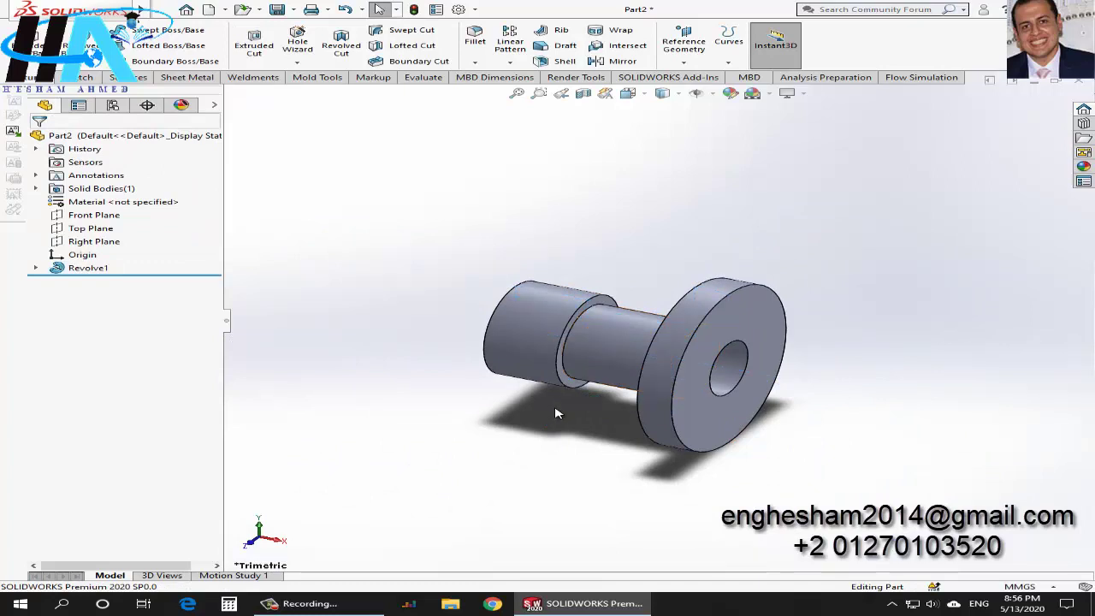
{"action": "middle_click_drag", "start_coordinate": [625, 394], "coordinate": [561, 389]}
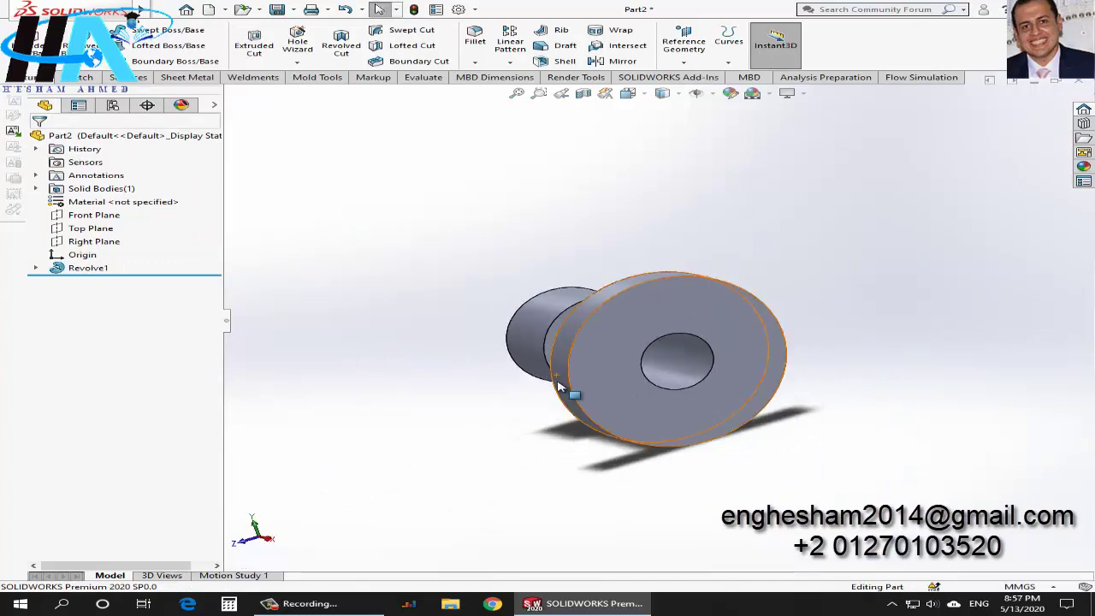
Step: On the flange face, sketch a small circle above the origin and a larger origin-centred circle
{"action": "left_click", "coordinate": [696, 295]}
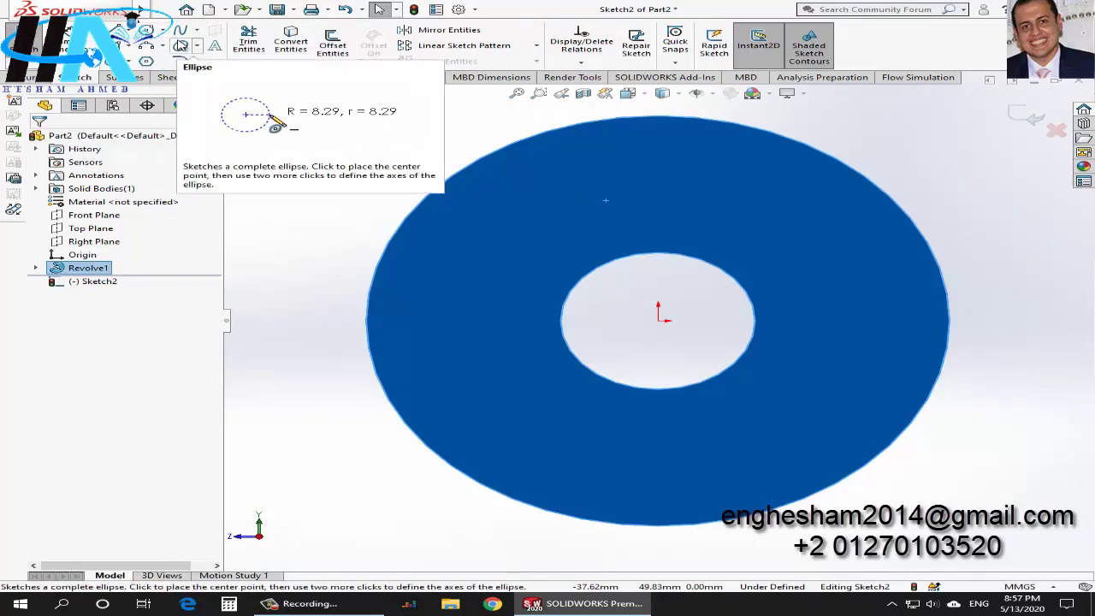
{"action": "left_click", "coordinate": [145, 30]}
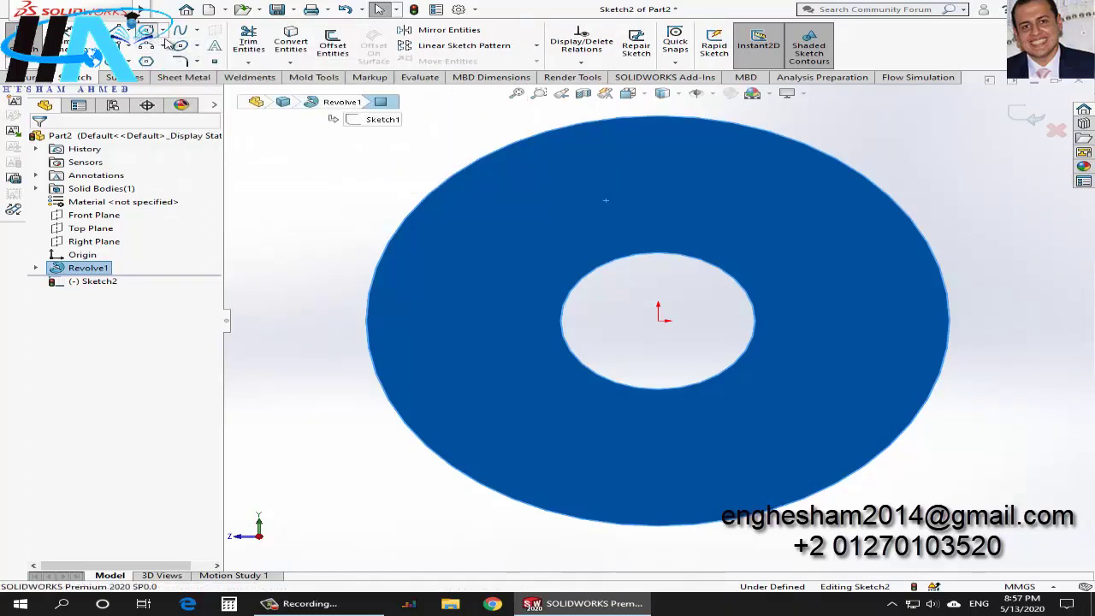
{"action": "left_click", "coordinate": [657, 188]}
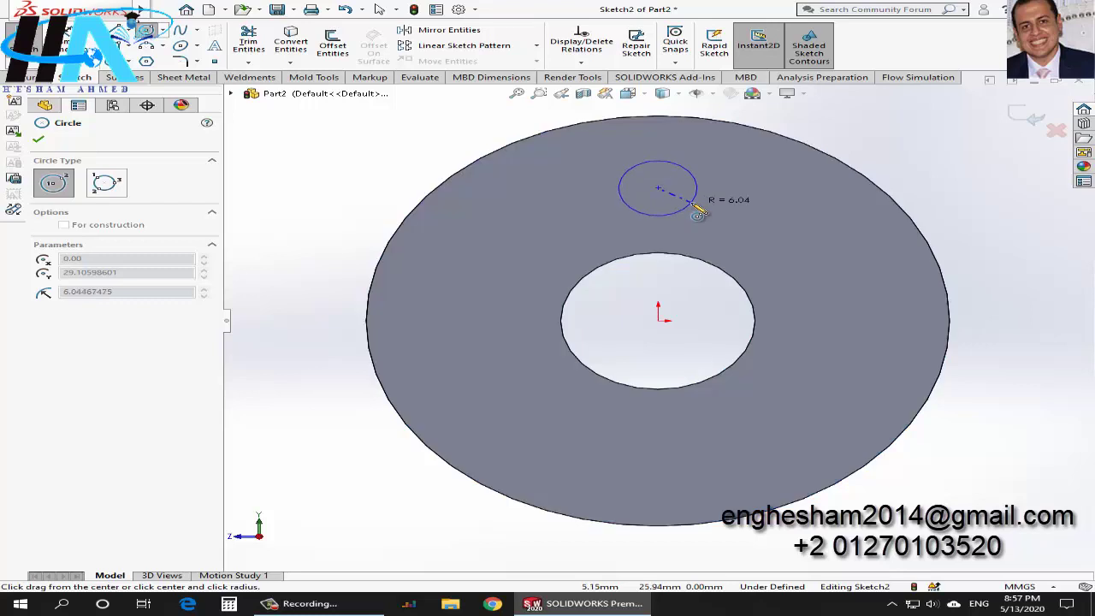
{"action": "left_click", "coordinate": [708, 209]}
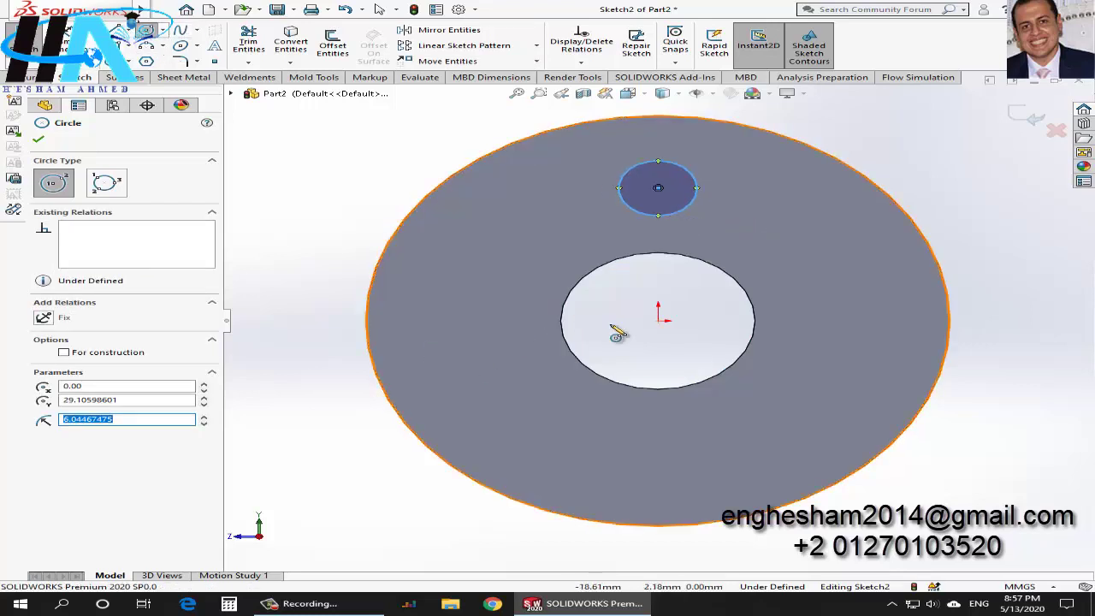
{"action": "left_click", "coordinate": [658, 314]}
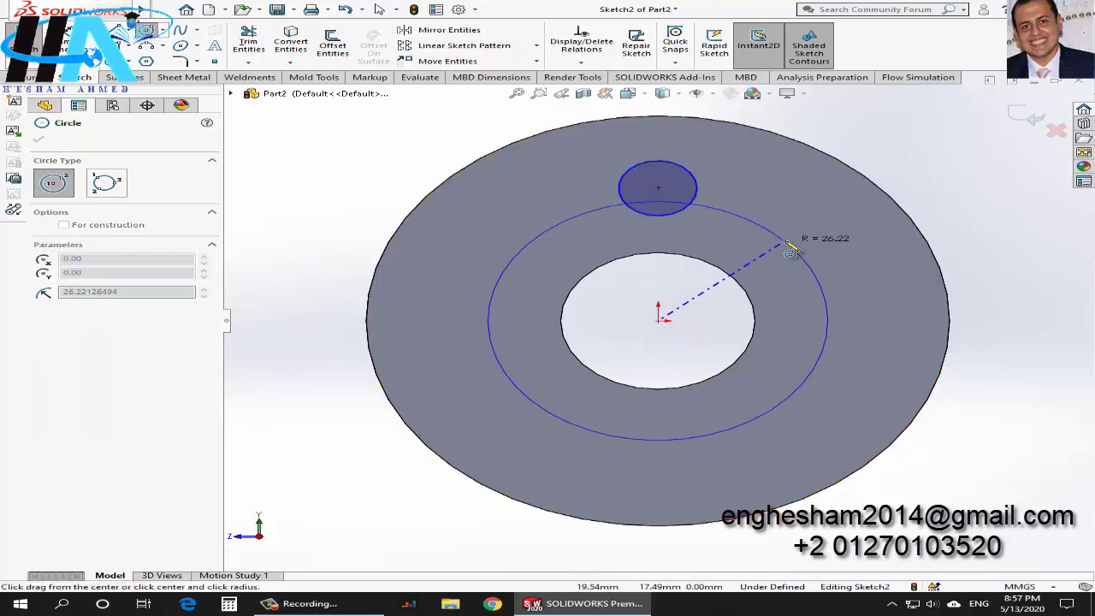
{"action": "left_click", "coordinate": [788, 257]}
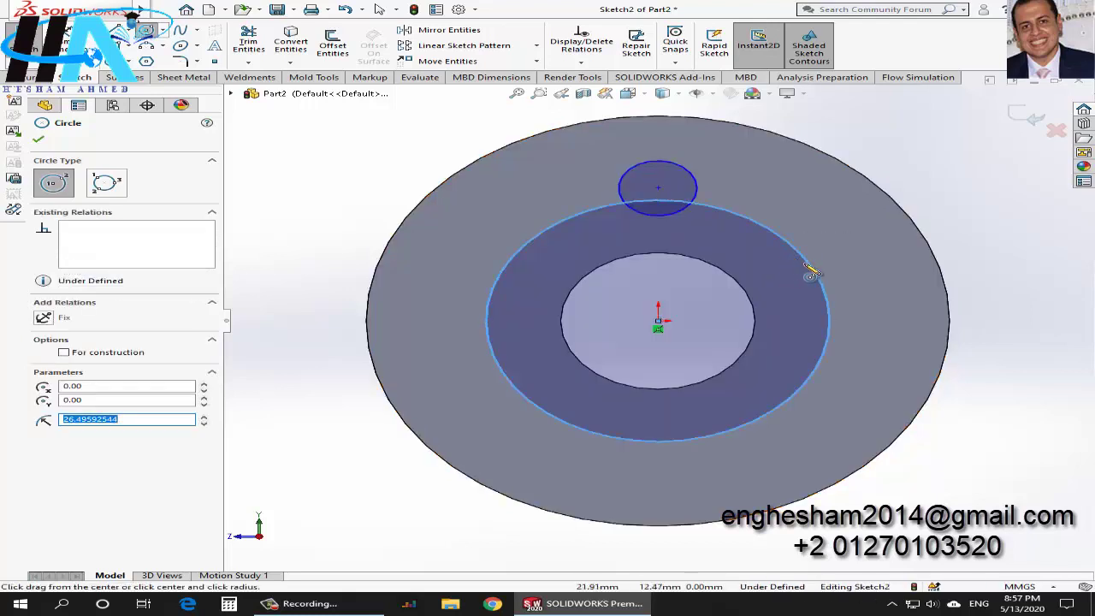
{"action": "key", "text": "Escape"}
Step: Make the larger circle construction geometry with a 65 mm diameter
{"action": "left_click", "coordinate": [812, 272]}
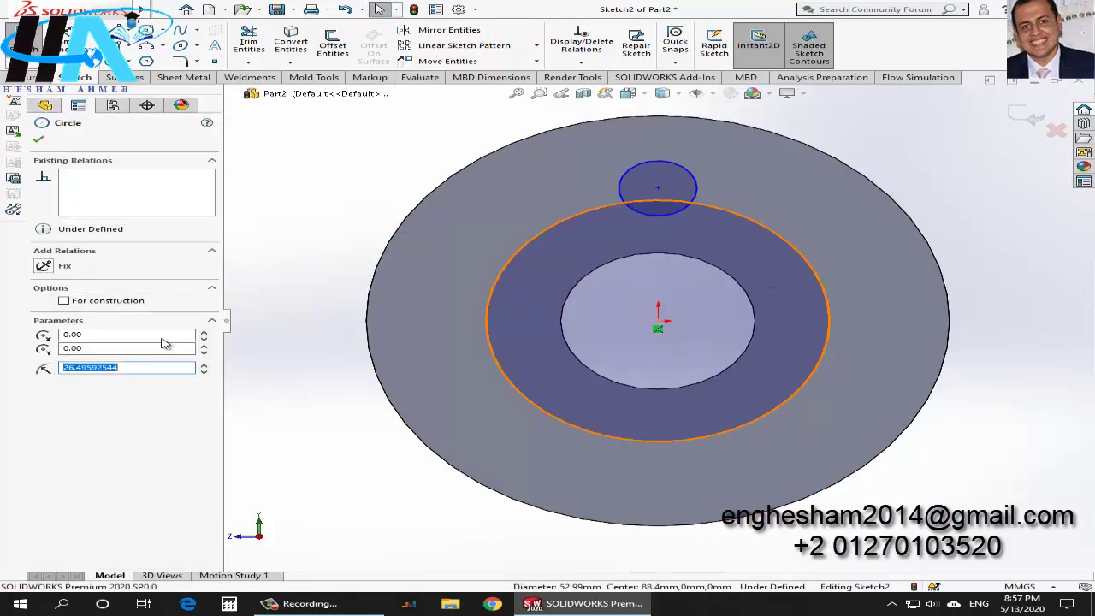
{"action": "left_click", "coordinate": [135, 304]}
{"action": "left_click", "coordinate": [620, 301]}
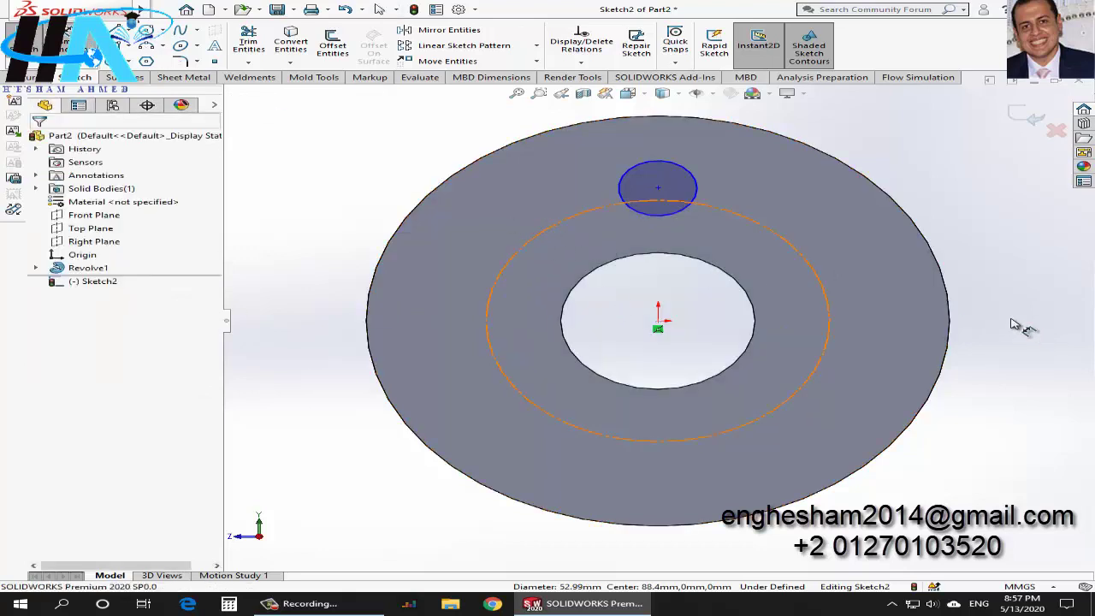
{"action": "left_click", "coordinate": [831, 303]}
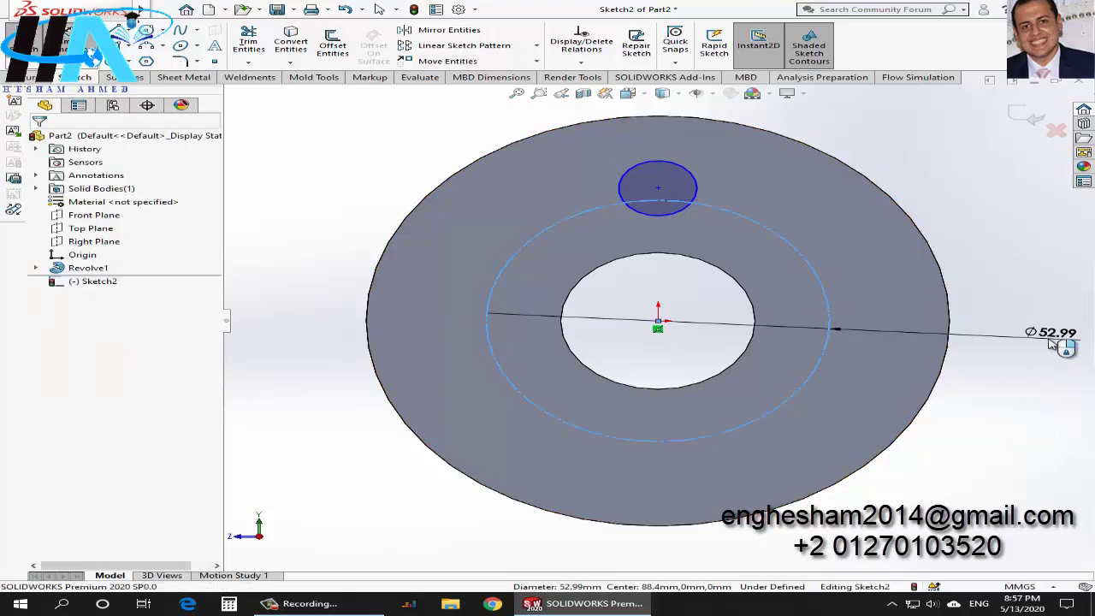
{"action": "left_click", "coordinate": [1048, 339]}
{"action": "type", "text": "65"}
{"action": "key", "text": "Return"}
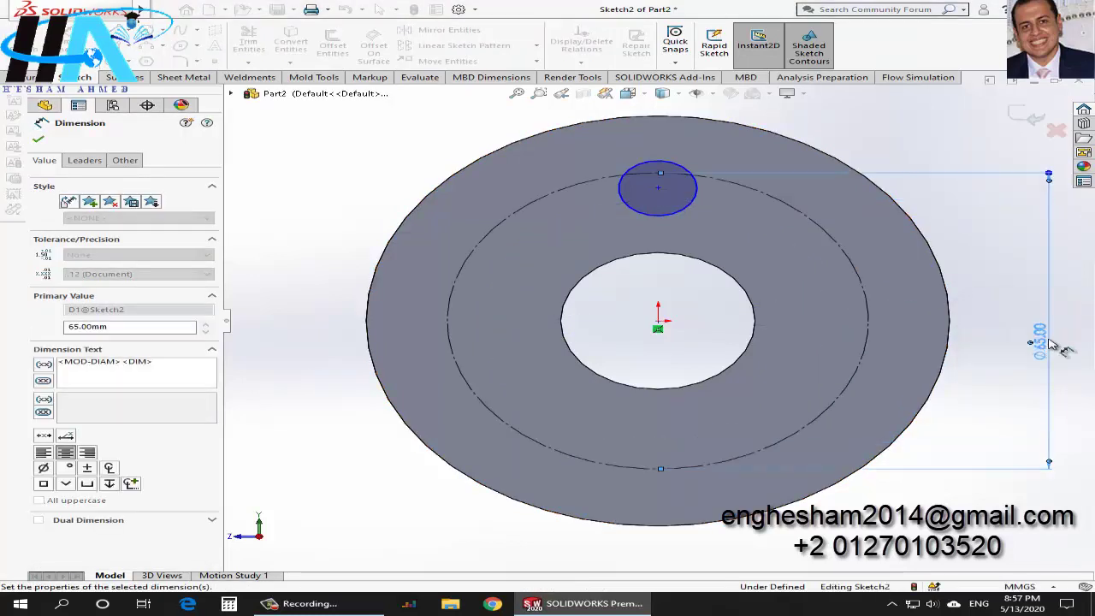
{"action": "key", "text": "Escape"}
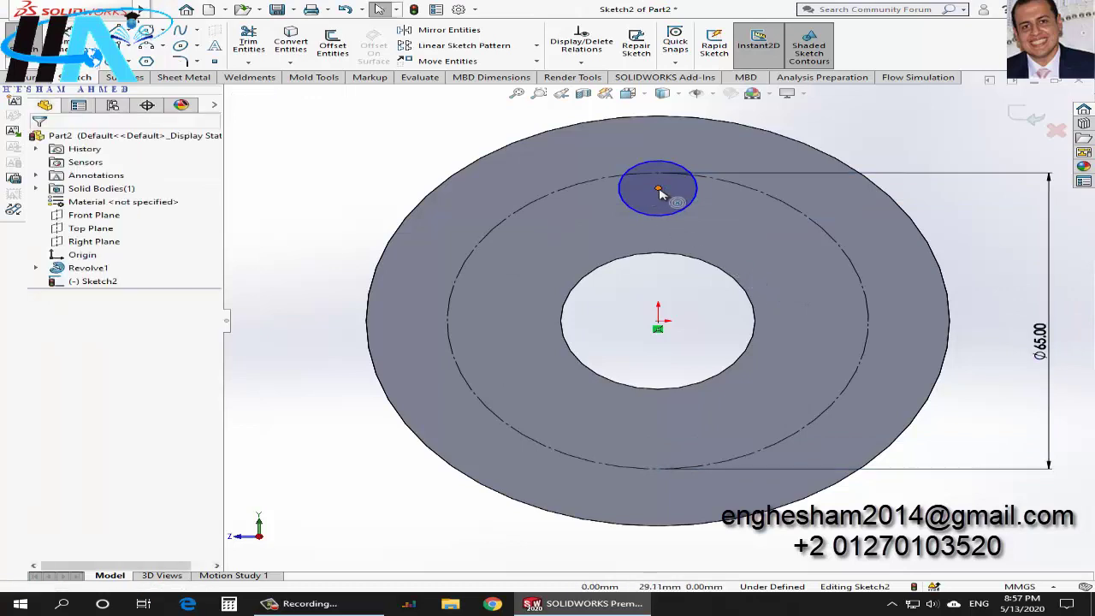
Step: Snap the small circle's centre onto the construction circle and size it Ø12.5 mm
{"action": "left_click_drag", "start_coordinate": [659, 188], "coordinate": [665, 179]}
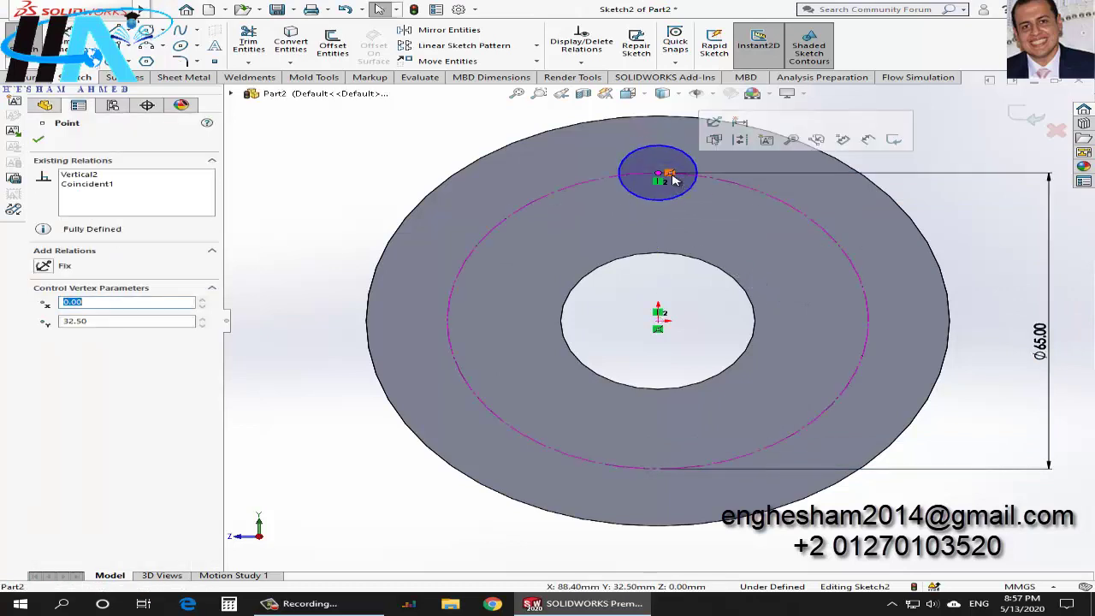
{"action": "left_click", "coordinate": [92, 48]}
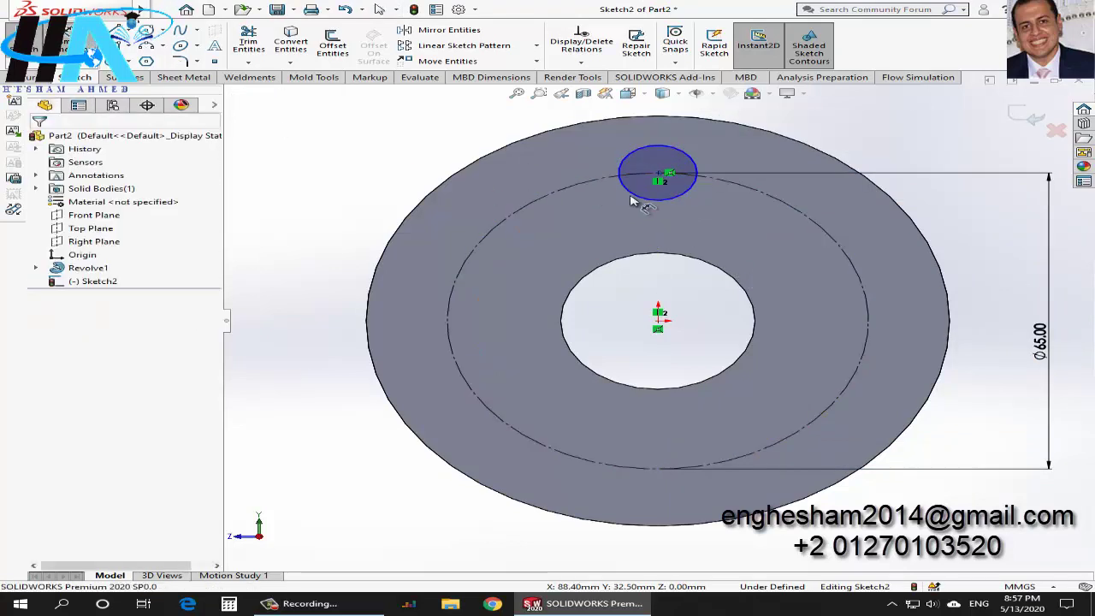
{"action": "left_click", "coordinate": [692, 187]}
{"action": "scroll", "coordinate": [763, 181], "scroll_direction": "up", "scroll_amount": 3}
{"action": "scroll", "coordinate": [763, 182], "scroll_direction": "down", "scroll_amount": 2}
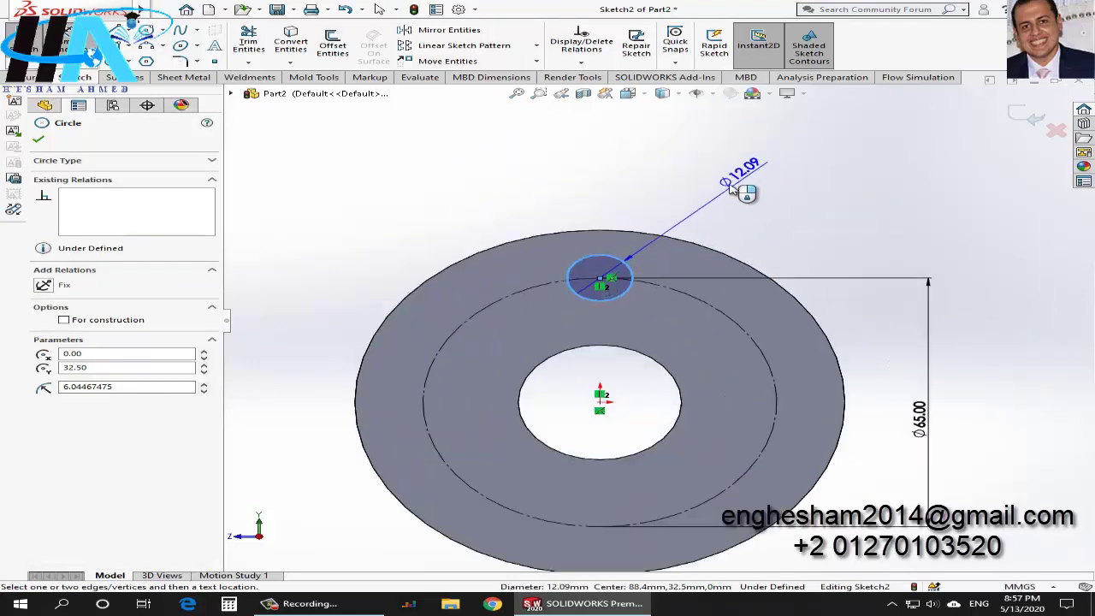
{"action": "scroll", "coordinate": [694, 197], "scroll_direction": "down", "scroll_amount": 2}
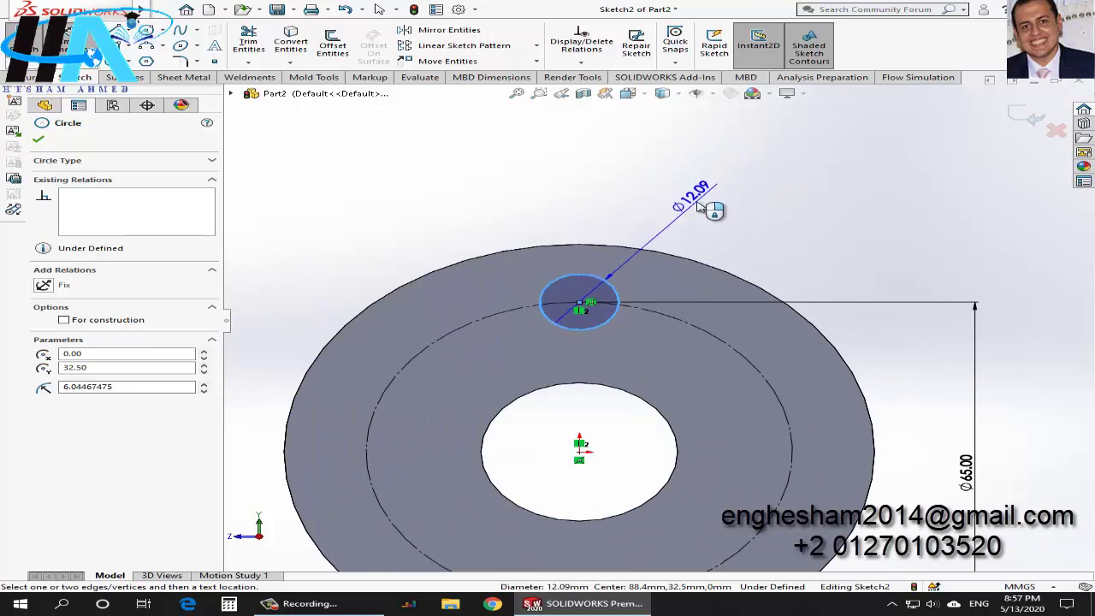
{"action": "left_click", "coordinate": [697, 202]}
{"action": "type", "text": "12"}
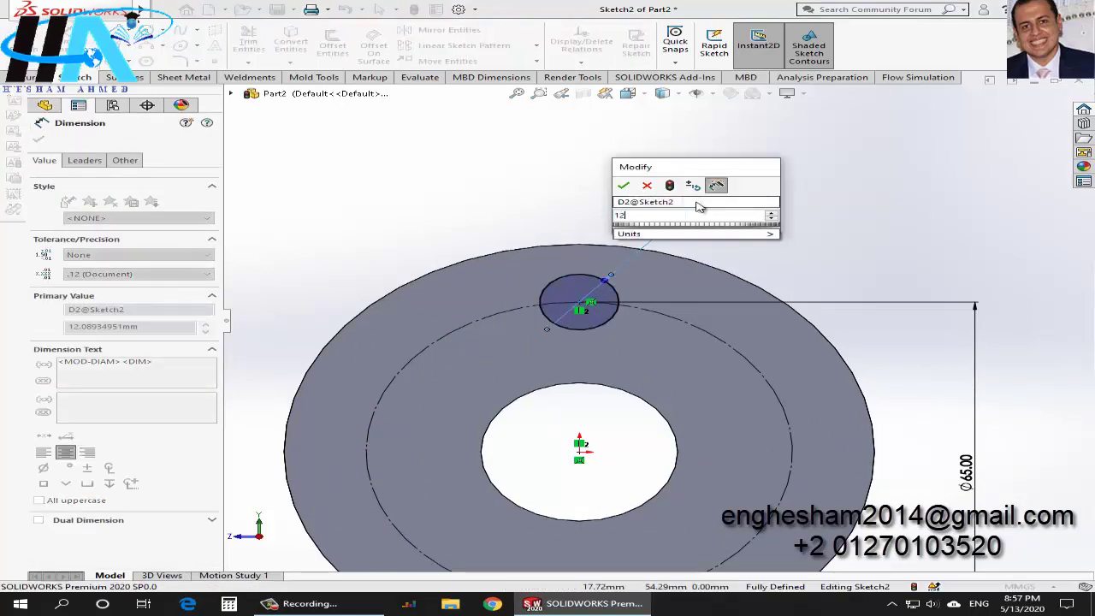
{"action": "type", "text": ".5"}
{"action": "key", "text": "Return"}
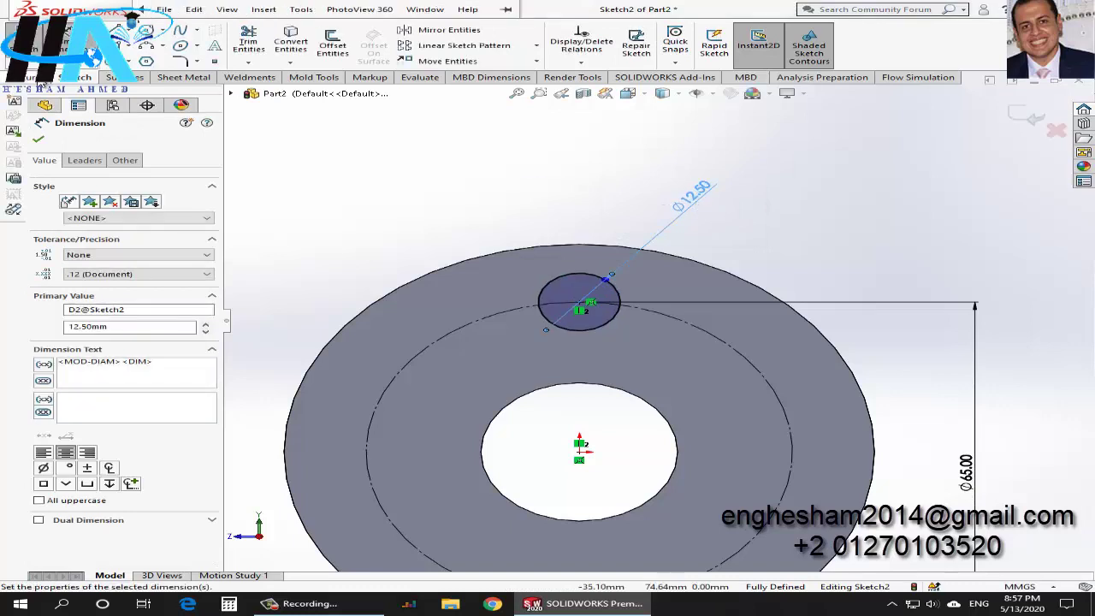
{"action": "left_click", "coordinate": [34, 77]}
Step: Extrude-cut the Ø12.5 mm circle Through All the flange
{"action": "left_click", "coordinate": [263, 48]}
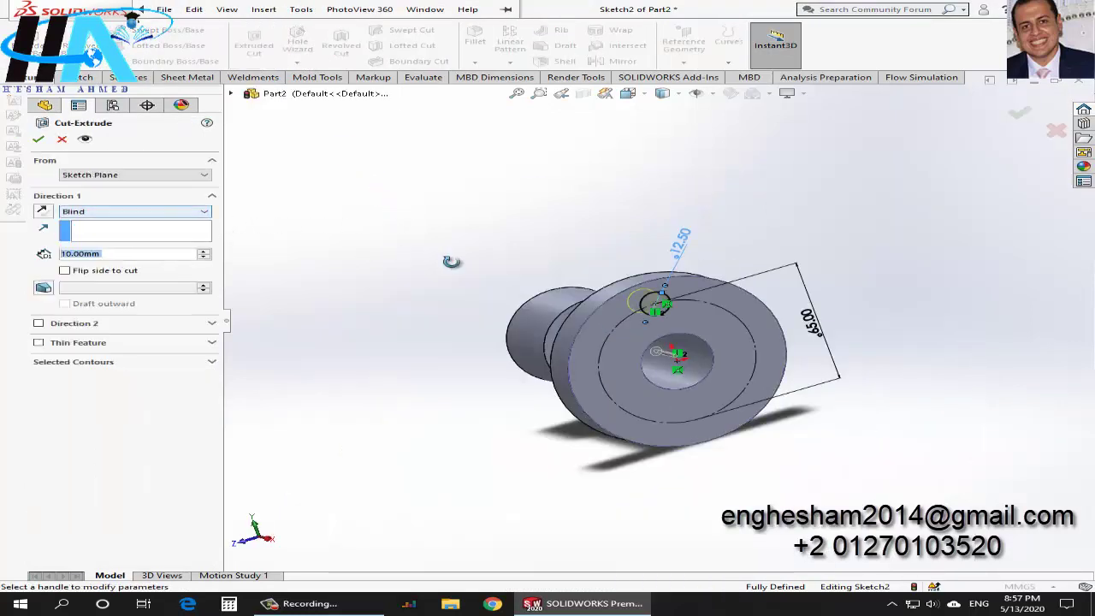
{"action": "left_click", "coordinate": [150, 215]}
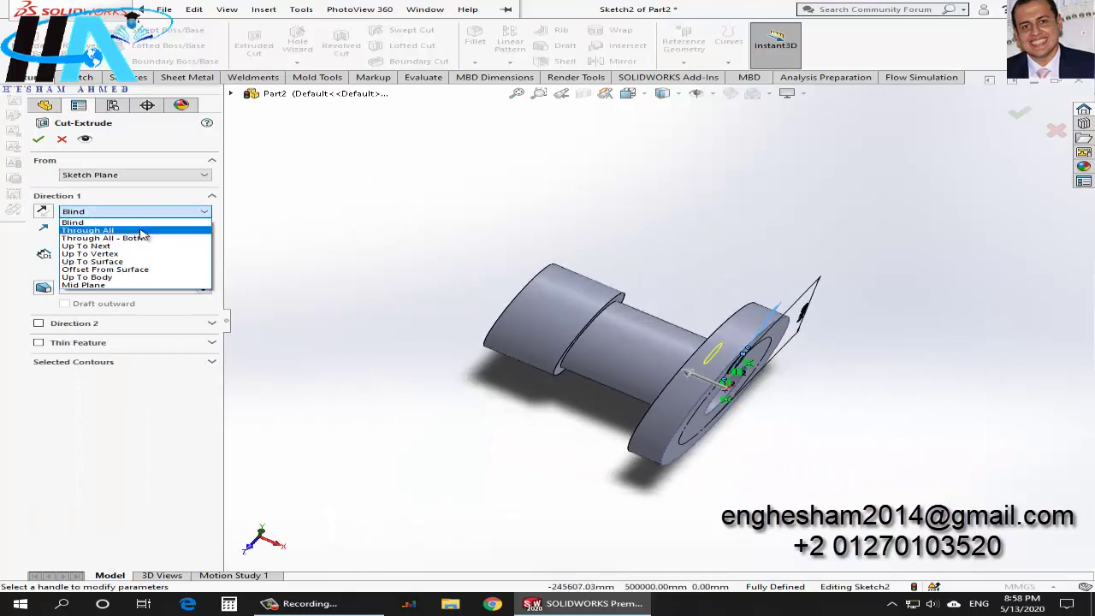
{"action": "left_click", "coordinate": [141, 231]}
{"action": "left_click", "coordinate": [40, 140]}
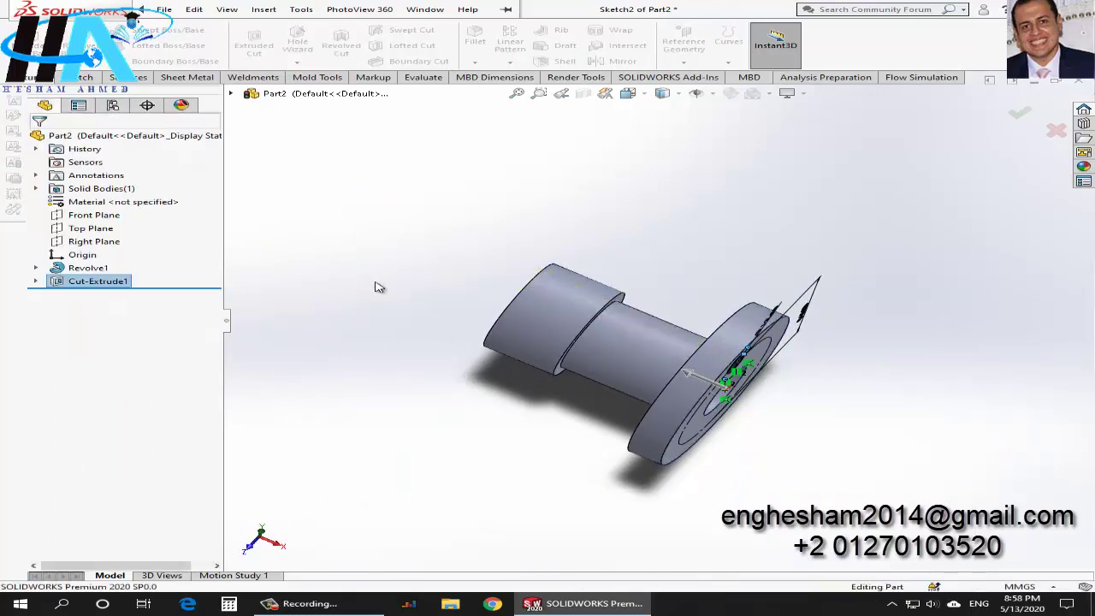
{"action": "middle_click_drag", "start_coordinate": [362, 236], "coordinate": [413, 242]}
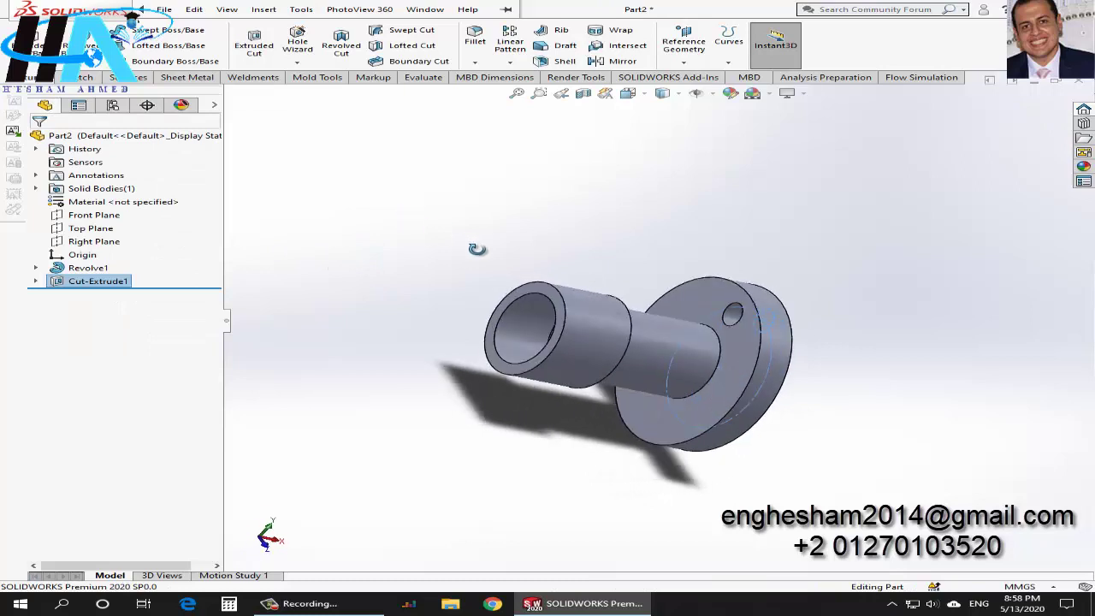
{"action": "middle_click_drag", "start_coordinate": [571, 316], "coordinate": [507, 301]}
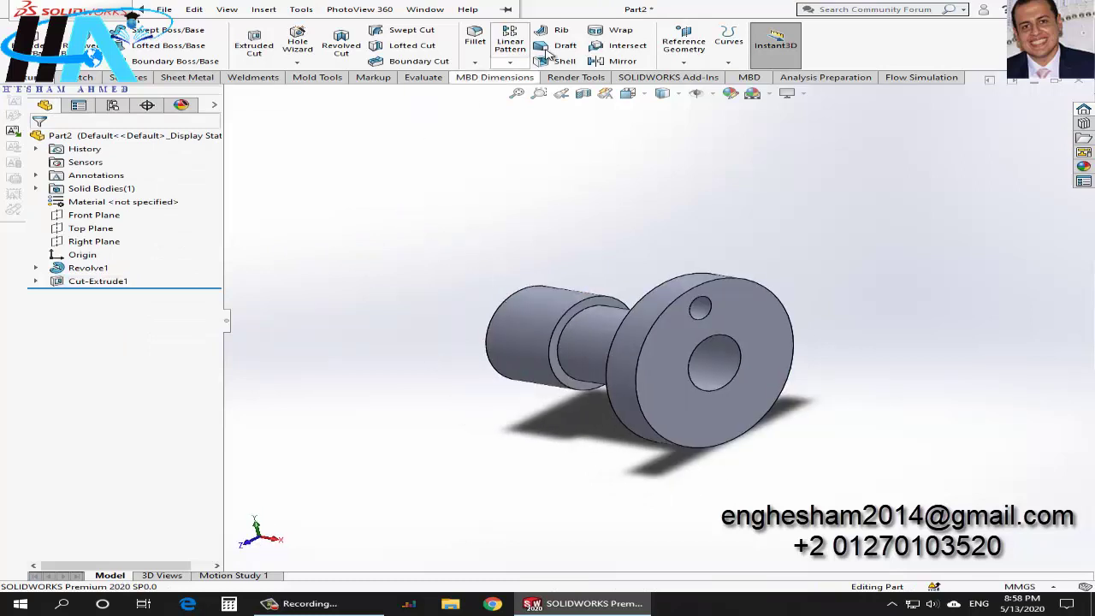
Step: Circular-pattern Cut-Extrude1 about the flange's round face: 4 equally spaced instances over 360°
{"action": "left_click", "coordinate": [510, 64]}
{"action": "left_click", "coordinate": [547, 91]}
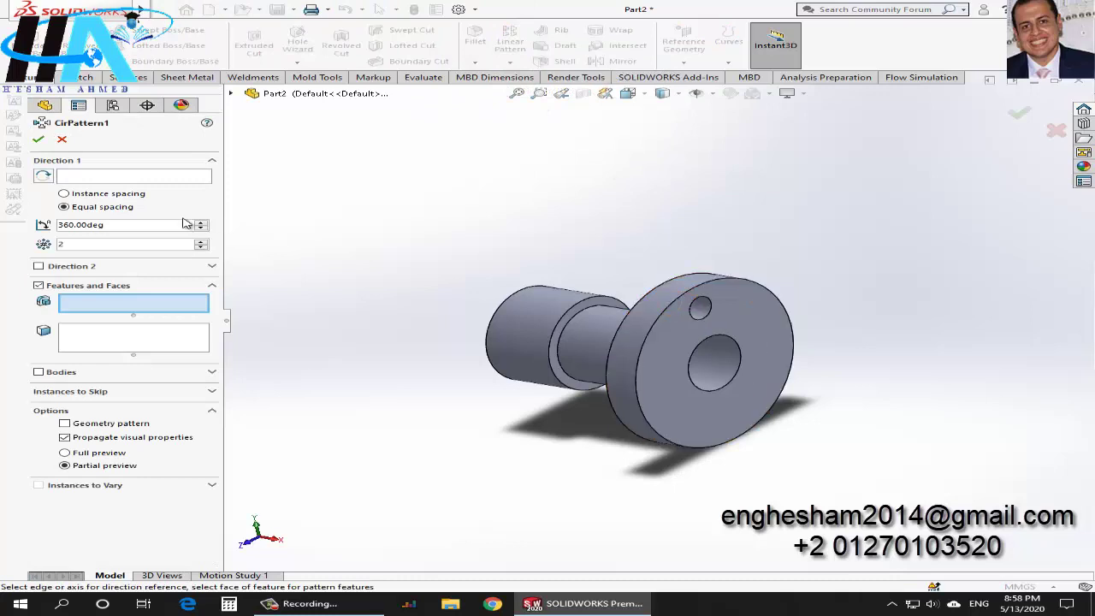
{"action": "left_click", "coordinate": [118, 182]}
{"action": "left_click", "coordinate": [657, 314]}
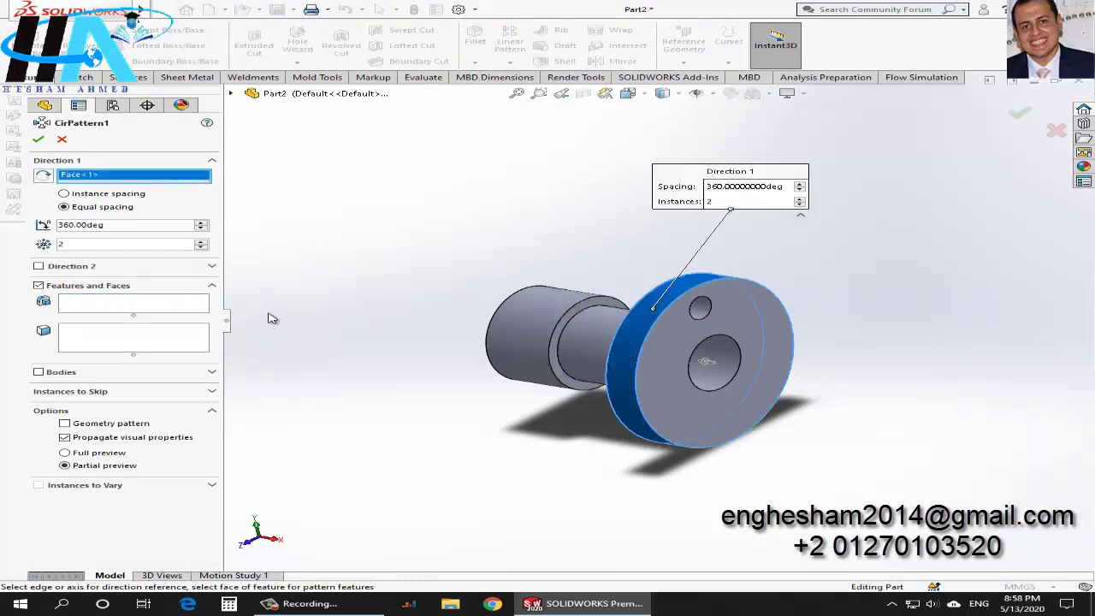
{"action": "left_click", "coordinate": [130, 305]}
{"action": "scroll", "coordinate": [697, 308], "scroll_direction": "down", "scroll_amount": 1}
{"action": "scroll", "coordinate": [676, 304], "scroll_direction": "down", "scroll_amount": 1}
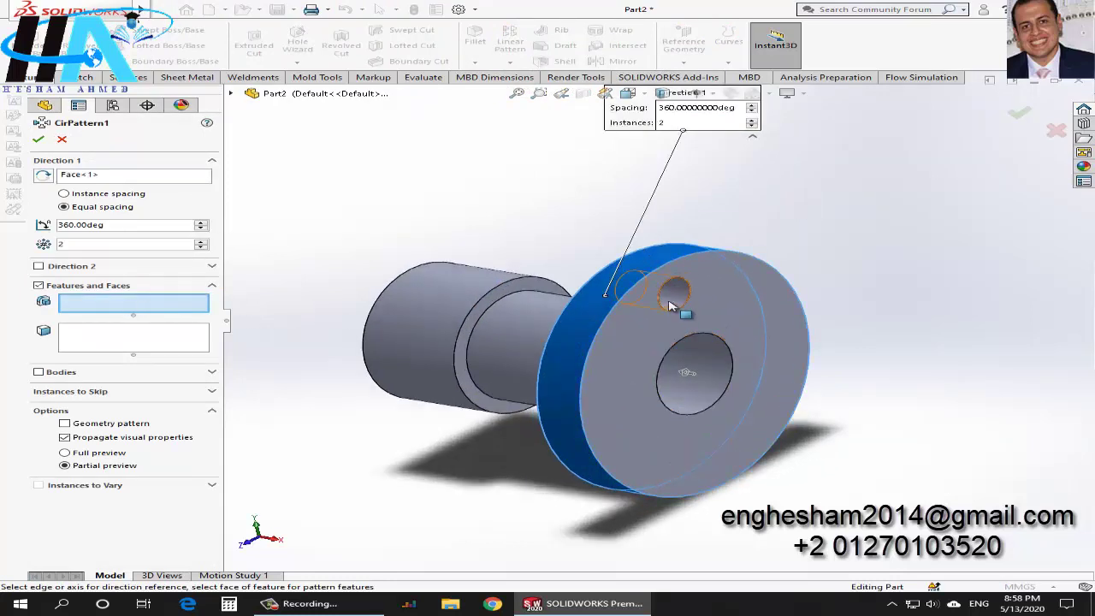
{"action": "left_click", "coordinate": [676, 304]}
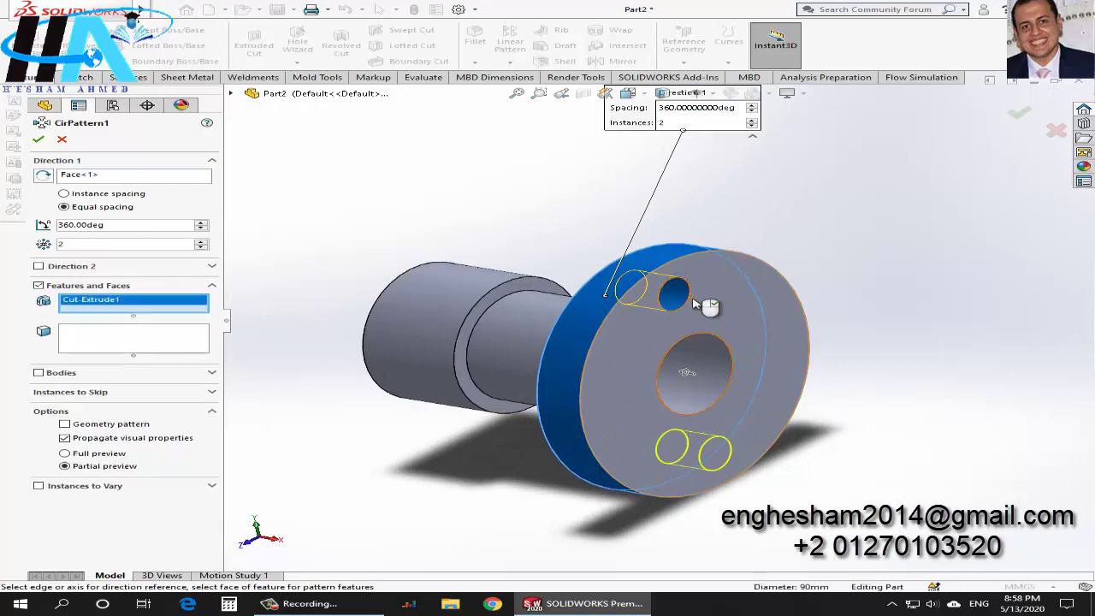
{"action": "left_click", "coordinate": [201, 243]}
{"action": "left_click", "coordinate": [202, 243]}
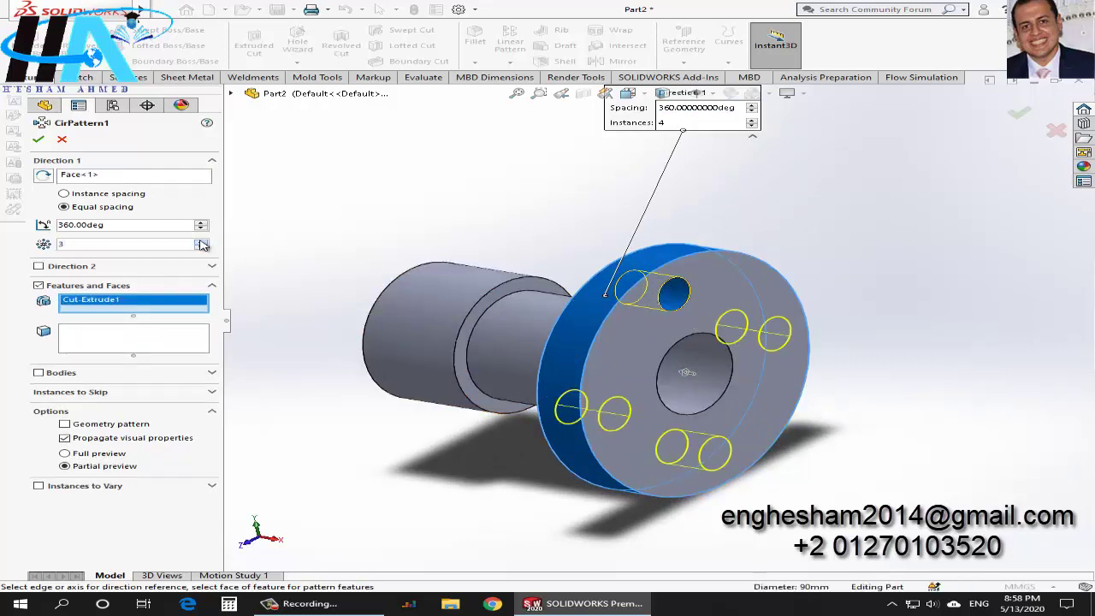
{"action": "left_click", "coordinate": [38, 142]}
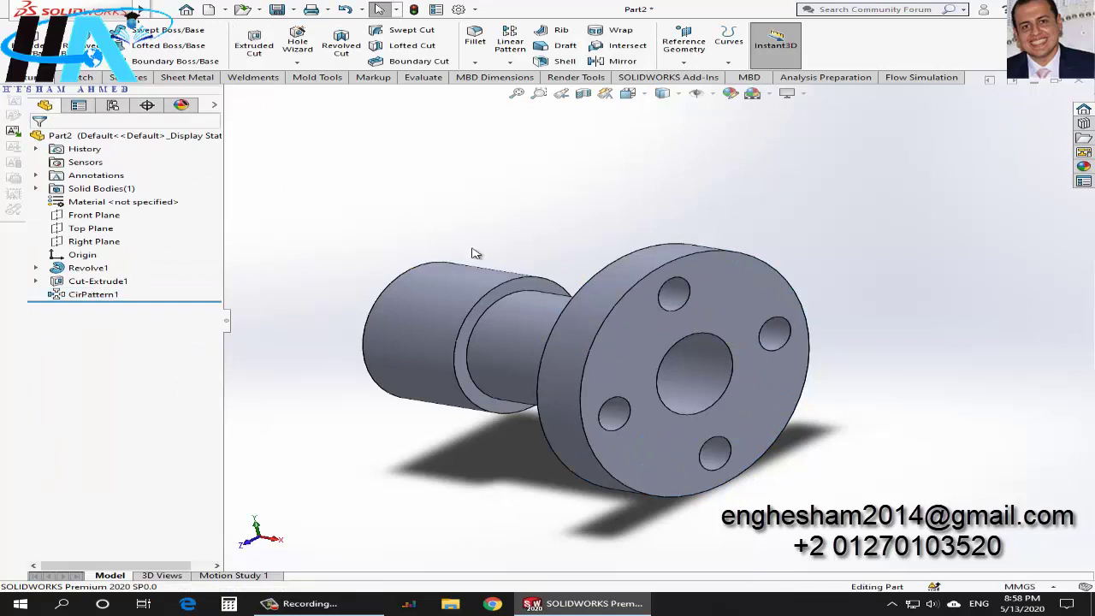
Step: Start a chamfer on the central bore's front edge
{"action": "key", "text": "f"}
{"action": "scroll", "coordinate": [654, 384], "scroll_direction": "down", "scroll_amount": 3}
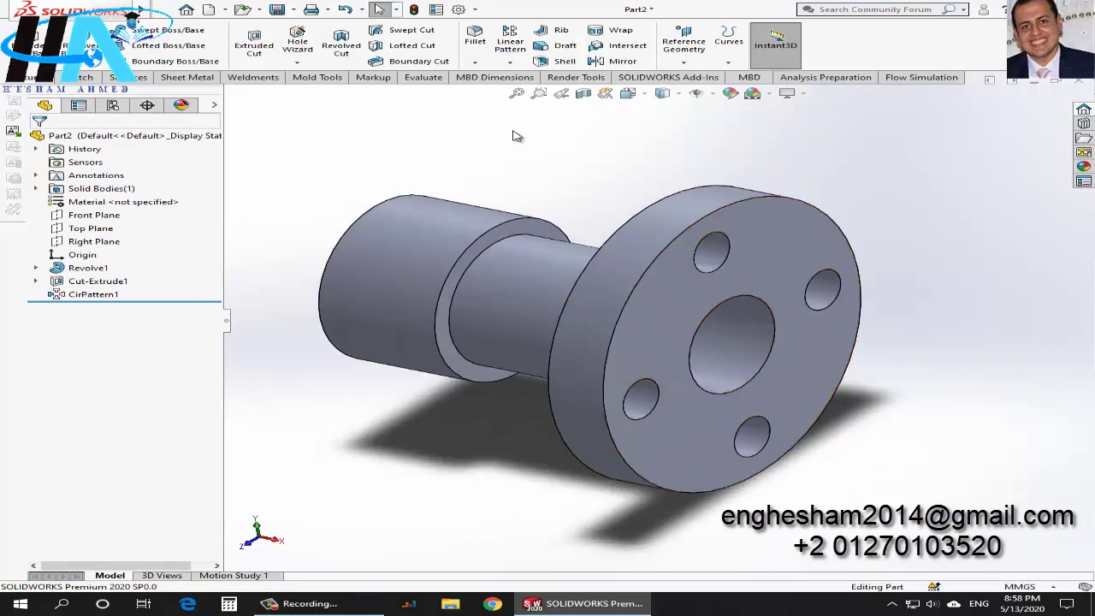
{"action": "left_click", "coordinate": [475, 62]}
{"action": "left_click", "coordinate": [504, 90]}
{"action": "left_click", "coordinate": [743, 301]}
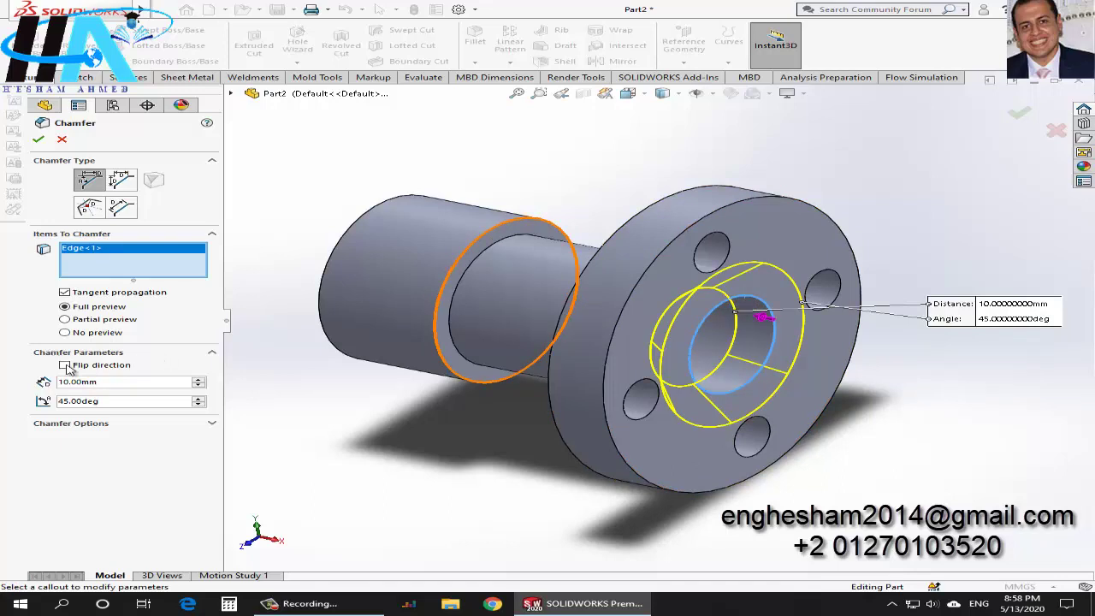
Step: Make the chamfer asymmetric with distances 3 mm and 3.5 mm, and accept it
{"action": "left_click", "coordinate": [115, 181]}
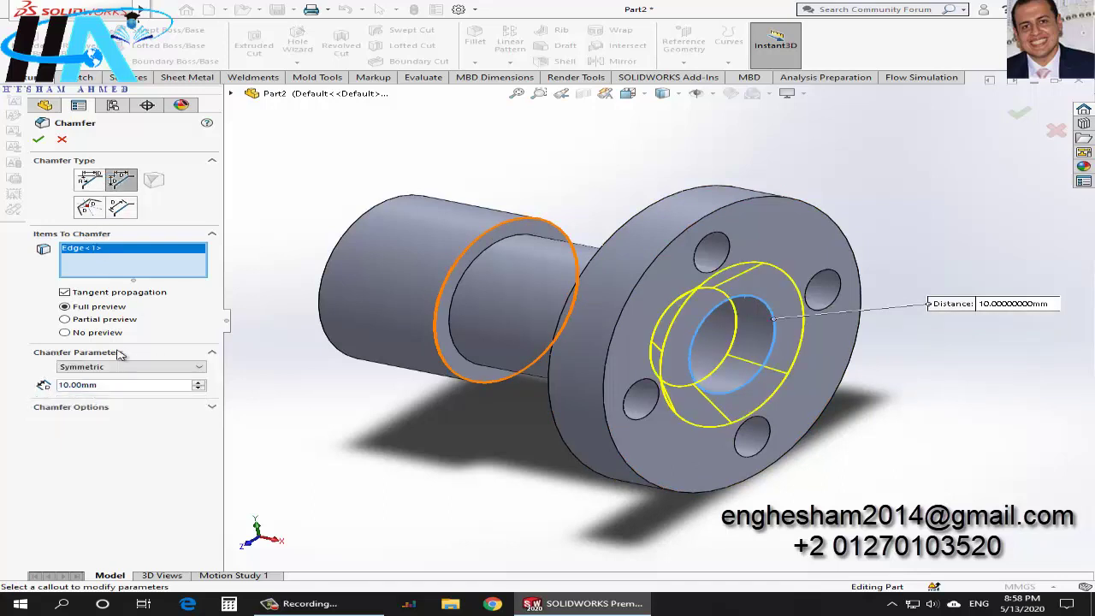
{"action": "left_click", "coordinate": [116, 366]}
{"action": "left_click", "coordinate": [117, 390]}
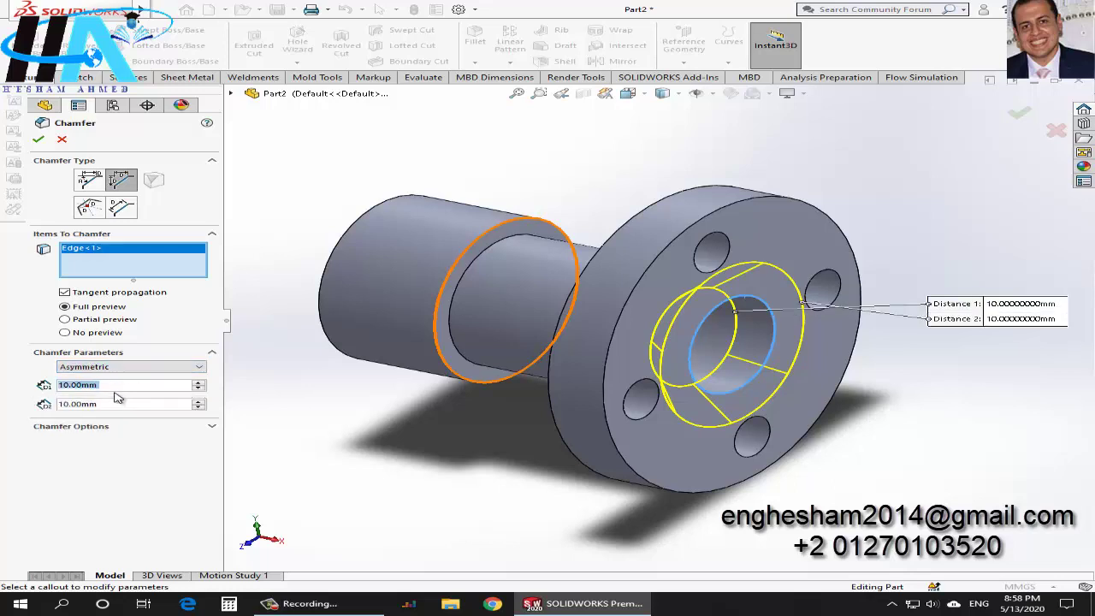
{"action": "type", "text": "3"}
{"action": "left_click", "coordinate": [94, 407]}
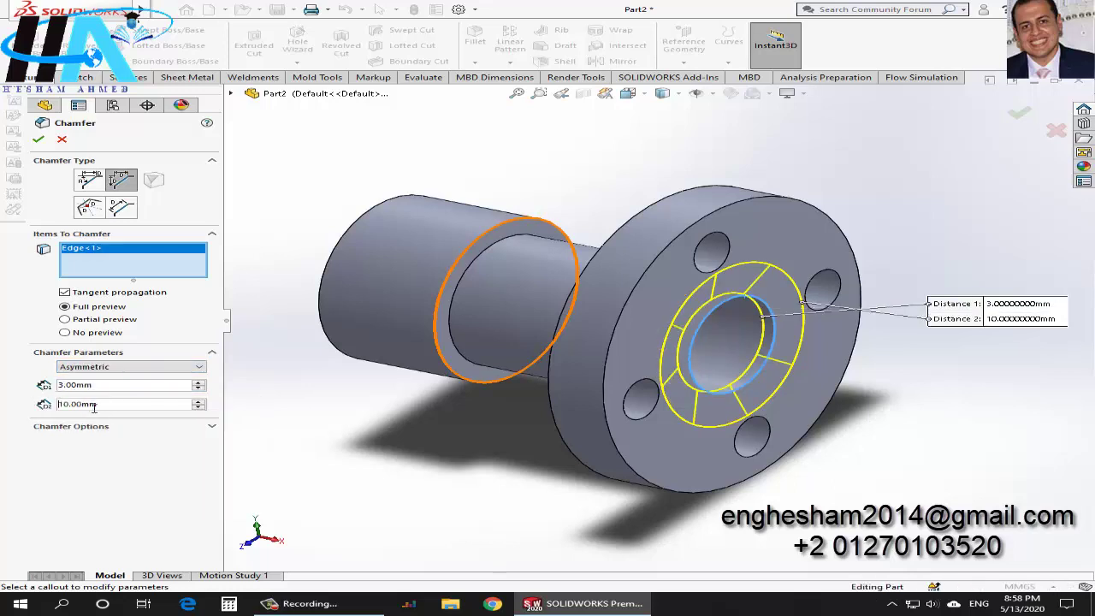
{"action": "type", "text": "3.5"}
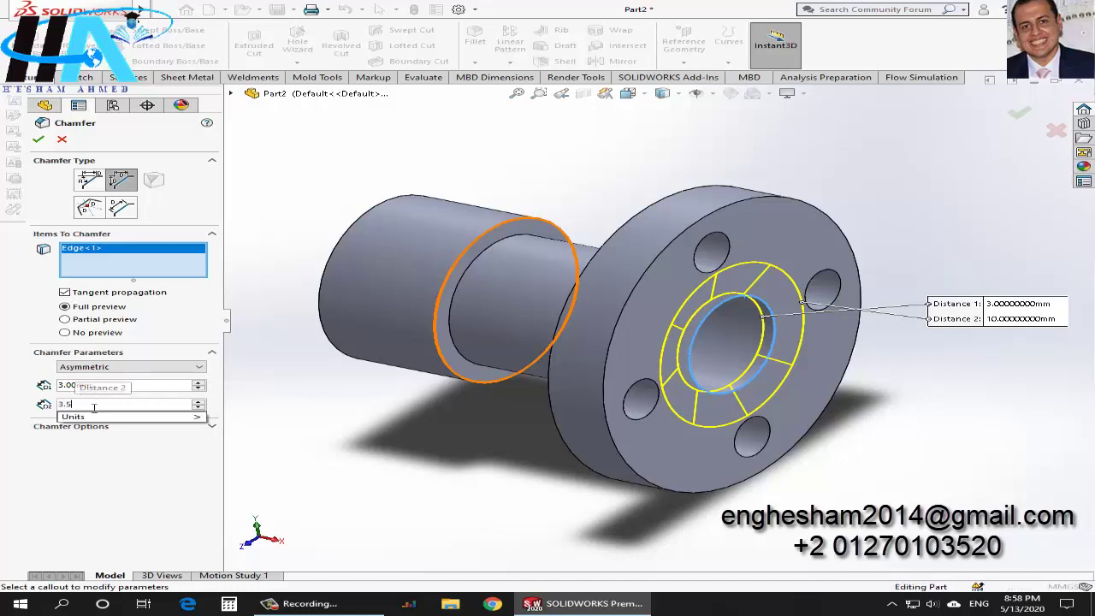
{"action": "key", "text": "Return"}
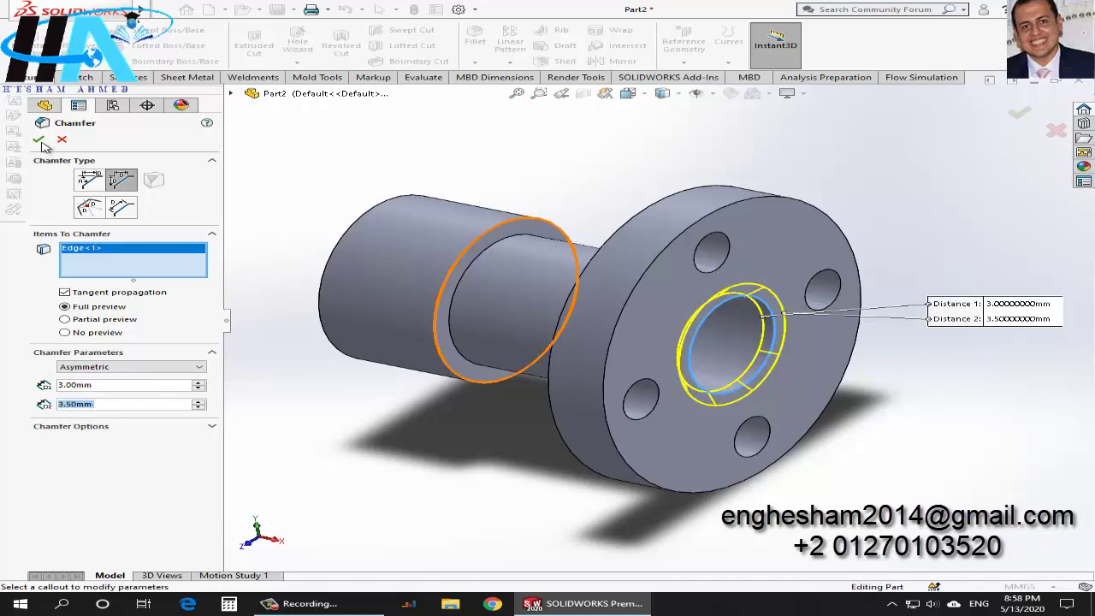
{"action": "left_click", "coordinate": [38, 140]}
Step: Assign Alloy Steel from the Steel library as the part's material
{"action": "scroll", "coordinate": [628, 286], "scroll_direction": "up", "scroll_amount": 2}
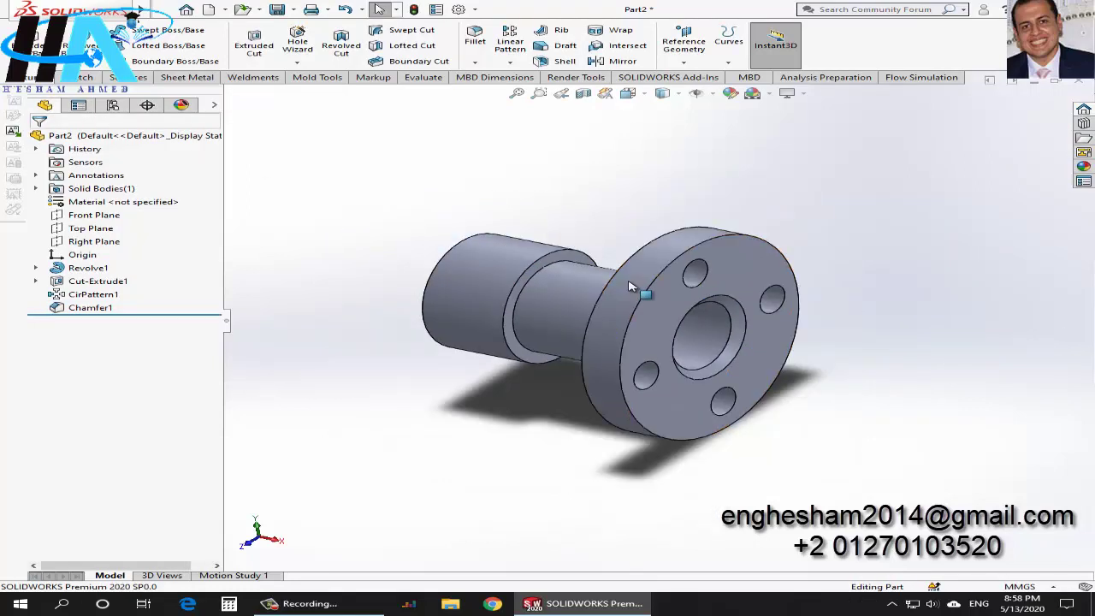
{"action": "scroll", "coordinate": [629, 286], "scroll_direction": "down", "scroll_amount": 1}
{"action": "scroll", "coordinate": [625, 280], "scroll_direction": "down", "scroll_amount": 1}
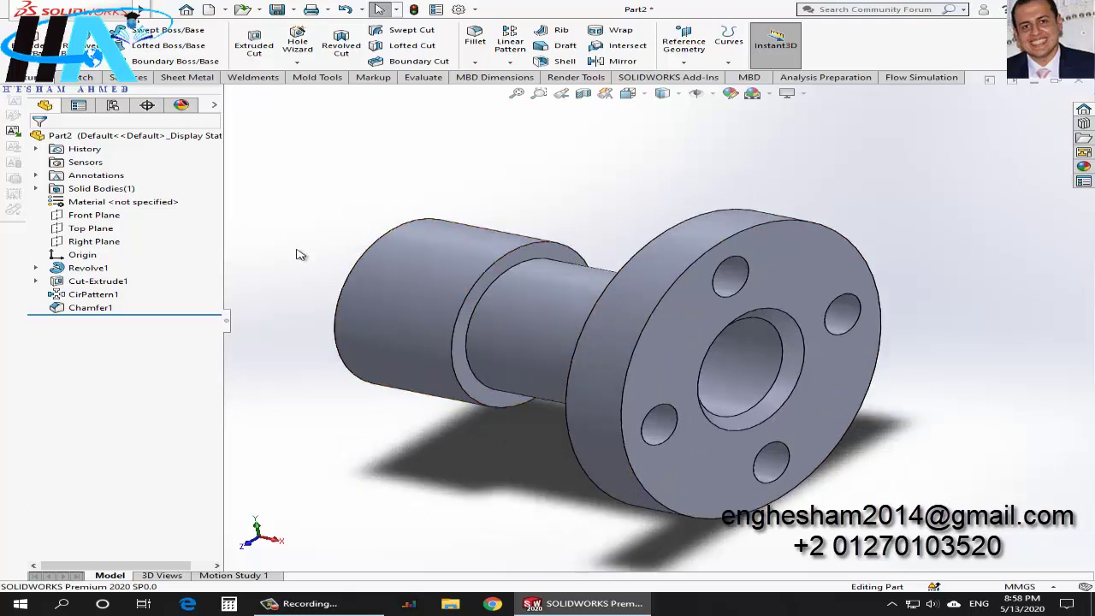
{"action": "right_click", "coordinate": [81, 203]}
{"action": "left_click", "coordinate": [141, 214]}
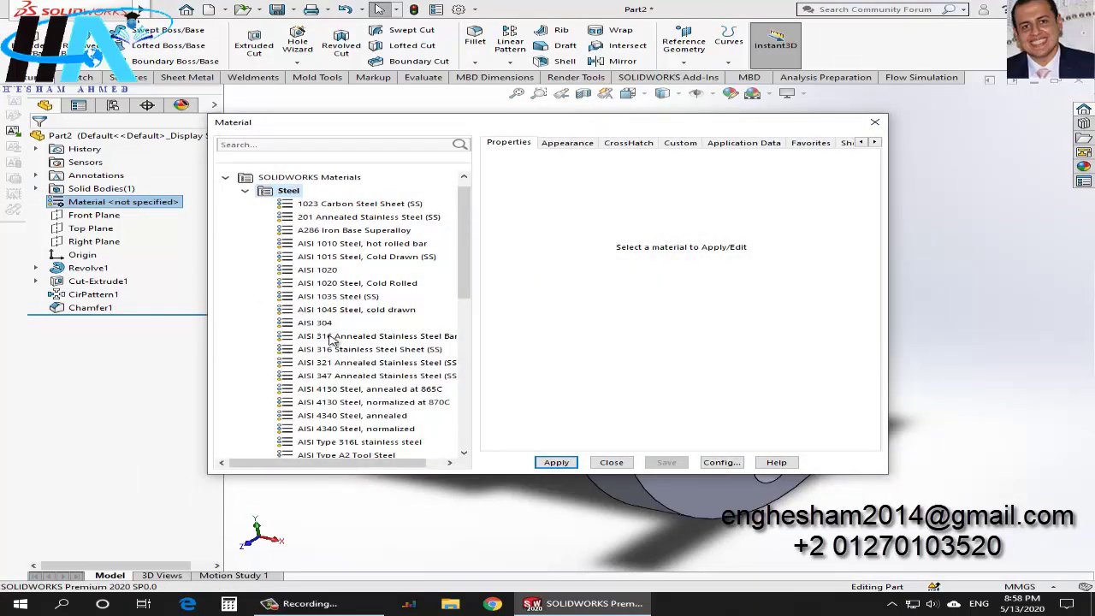
{"action": "scroll", "coordinate": [331, 340], "scroll_direction": "down", "scroll_amount": 4}
{"action": "left_click", "coordinate": [321, 310]}
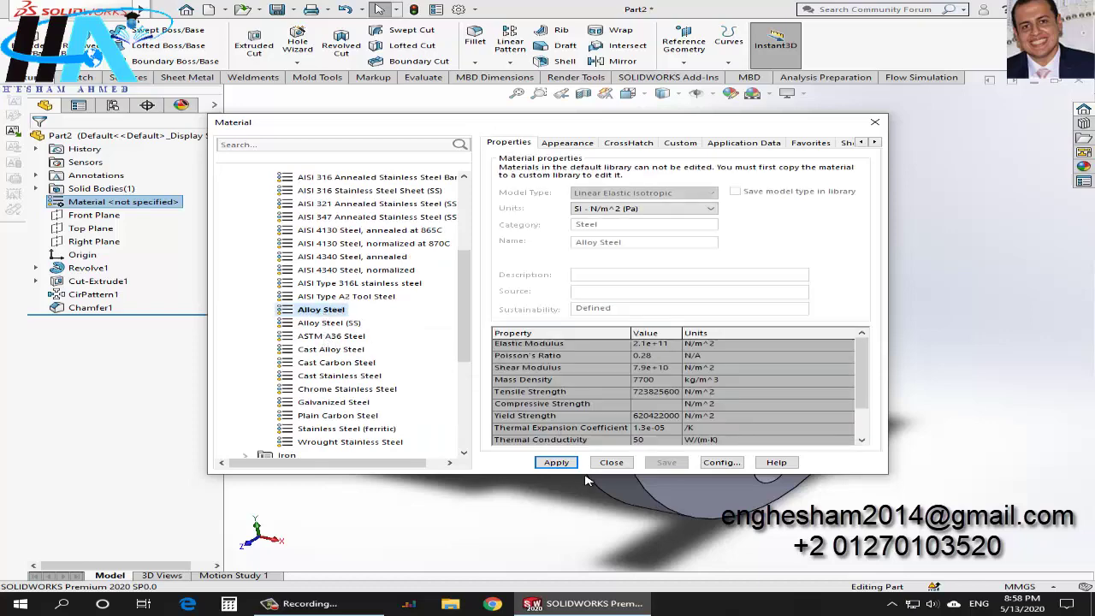
{"action": "left_click", "coordinate": [555, 463]}
{"action": "left_click", "coordinate": [611, 461]}
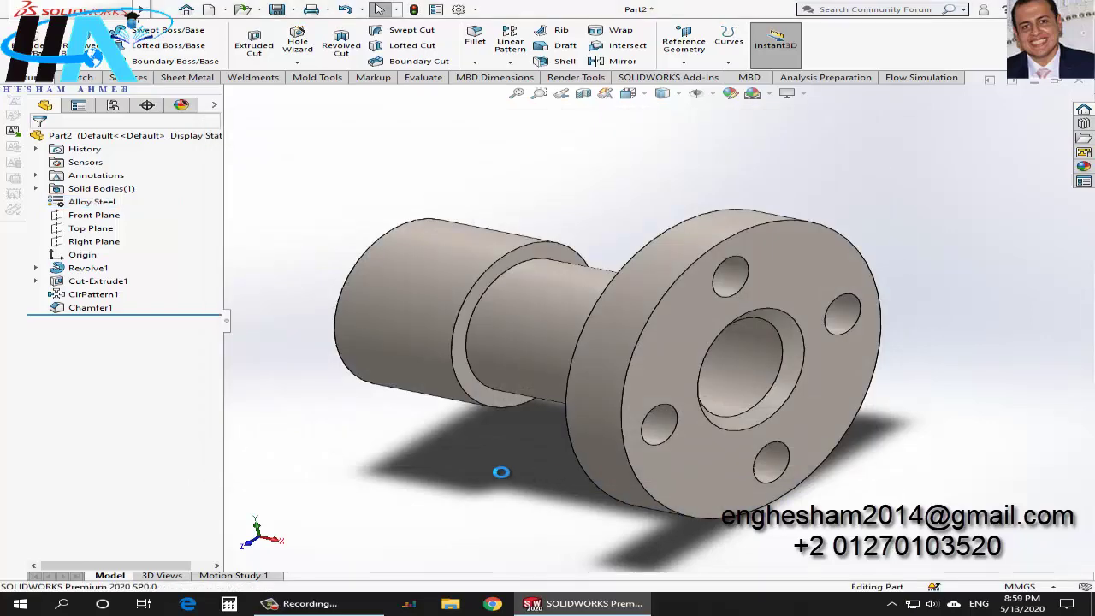
Step: Save the part in the Desktop folder under the file name 124
{"action": "key", "text": "ctrl+s"}
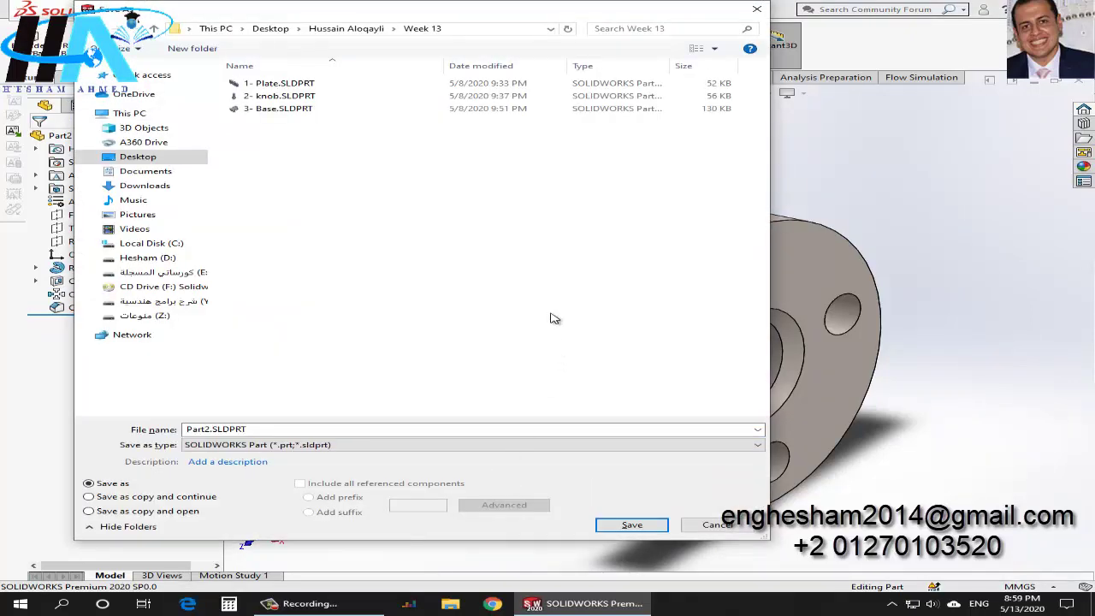
{"action": "left_click", "coordinate": [138, 157]}
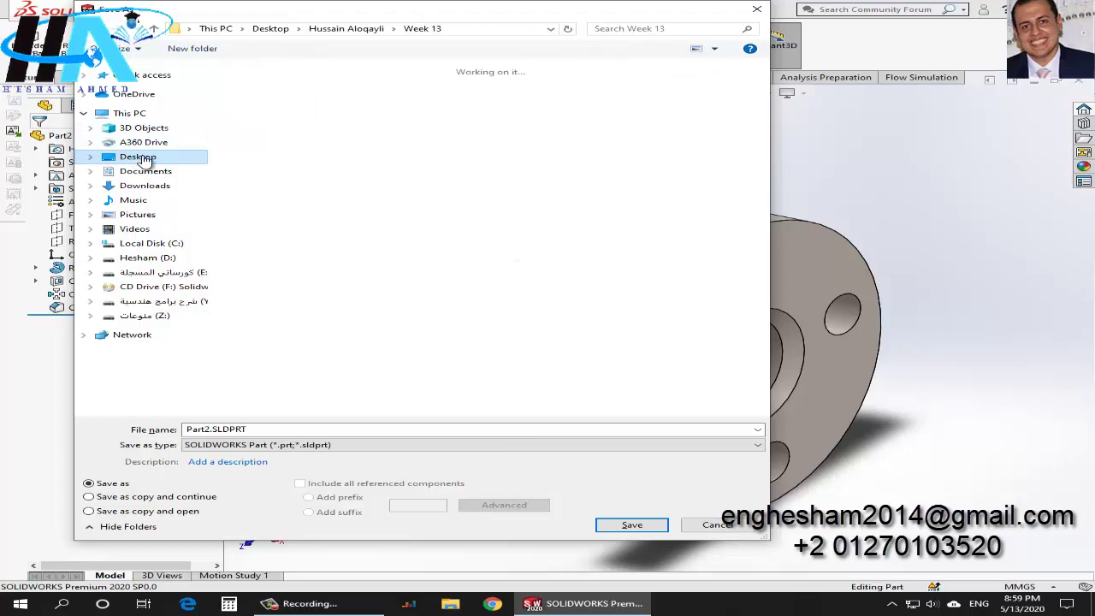
{"action": "left_click", "coordinate": [329, 430]}
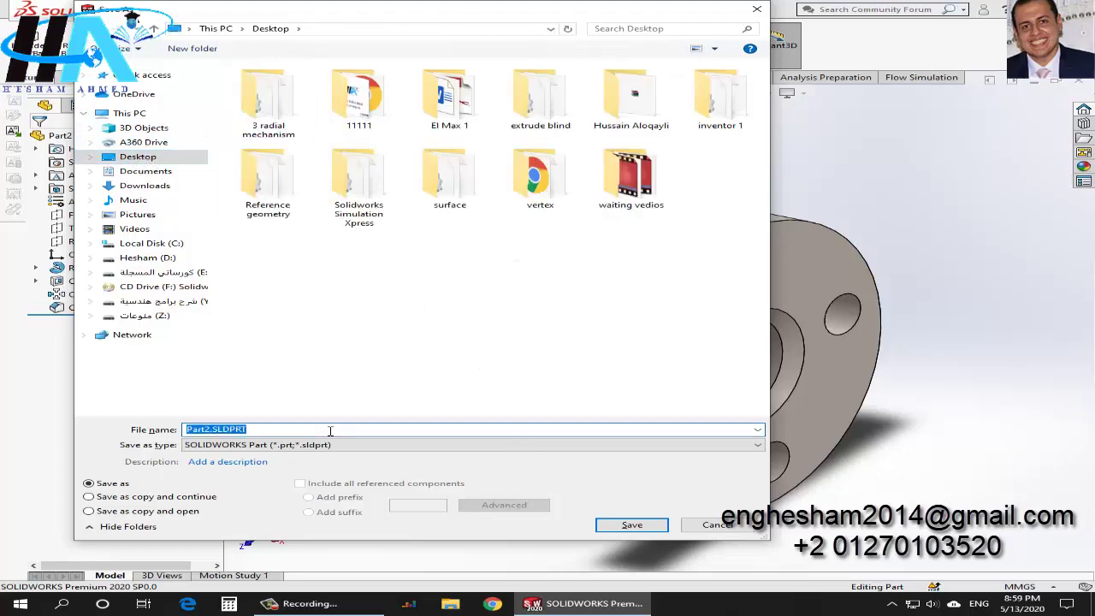
{"action": "type", "text": "124"}
{"action": "key", "text": "Return"}
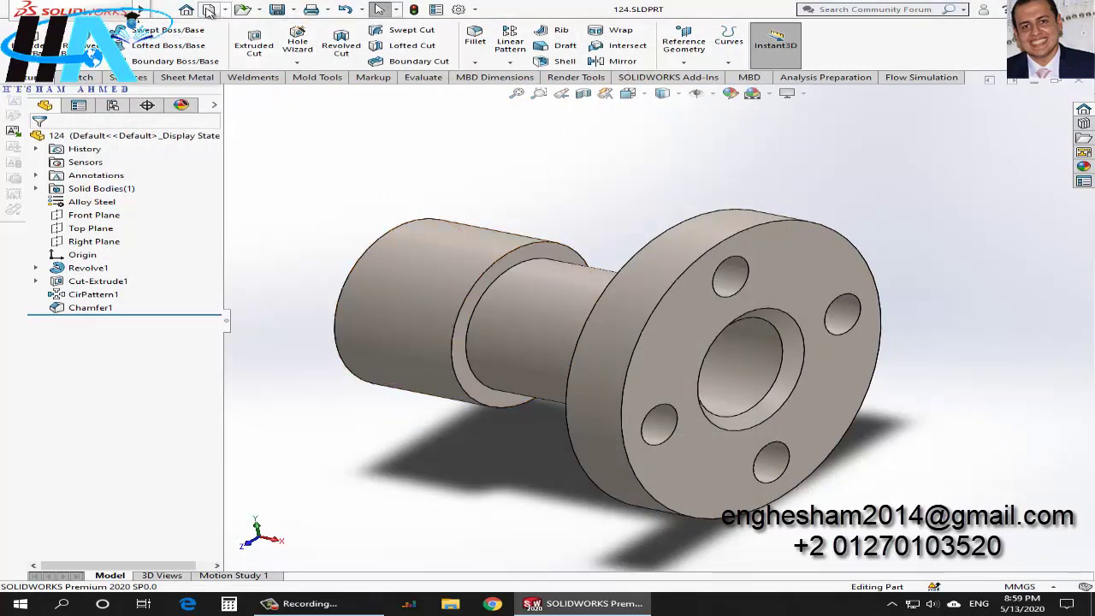
Step: Make a drawing from part 124 using a custom sheet, width 297 mm and height 210 mm
{"action": "left_click", "coordinate": [226, 10]}
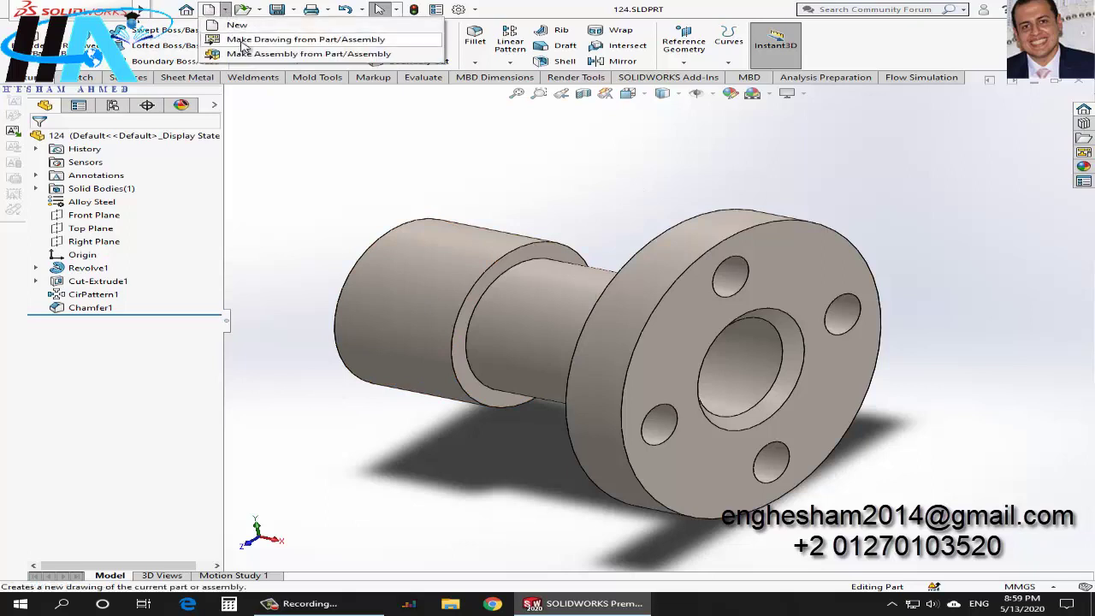
{"action": "left_click", "coordinate": [263, 70]}
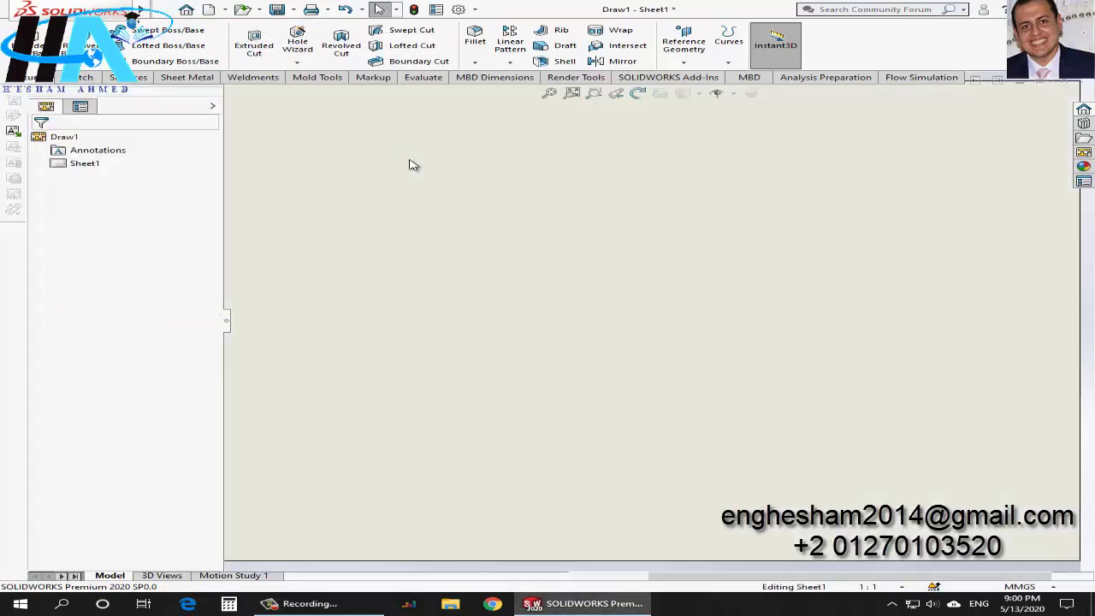
{"action": "left_click", "coordinate": [369, 288]}
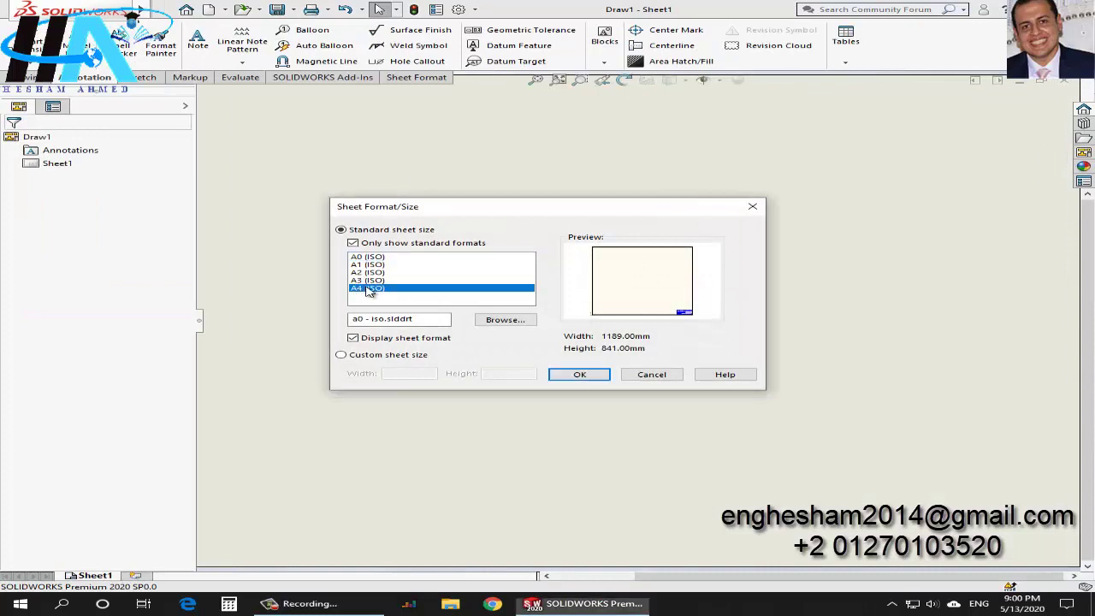
{"action": "left_click", "coordinate": [342, 354]}
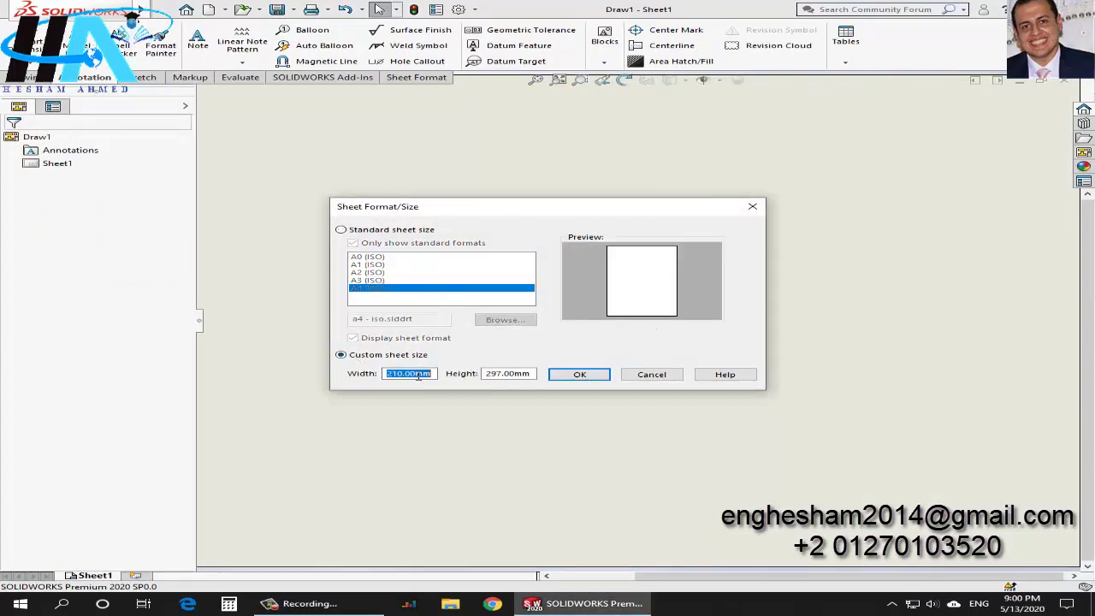
{"action": "type", "text": "297"}
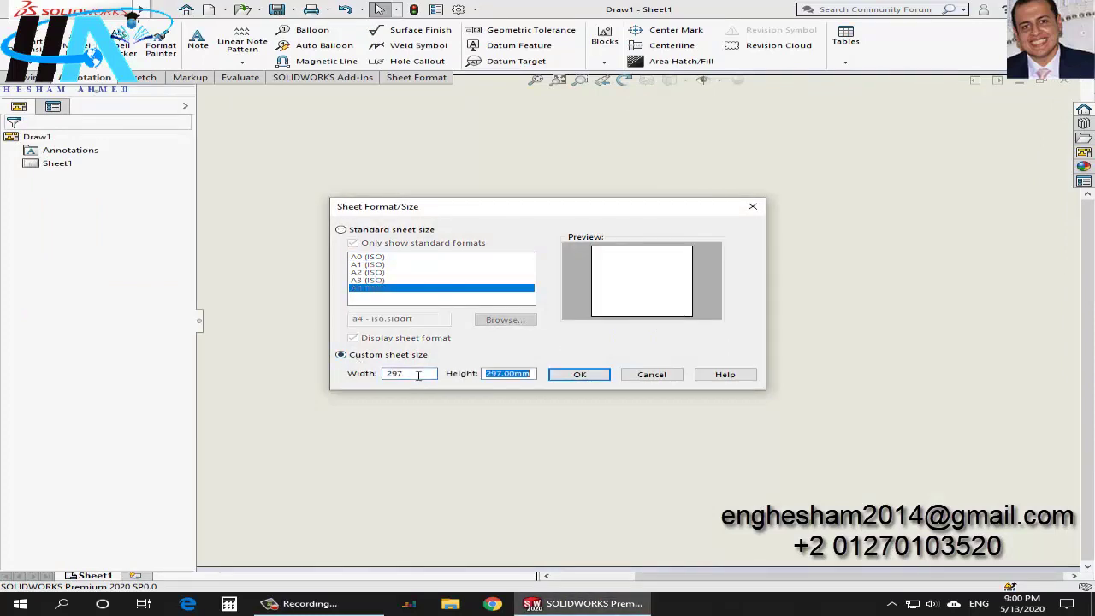
{"action": "type", "text": "210"}
{"action": "key", "text": "Return"}
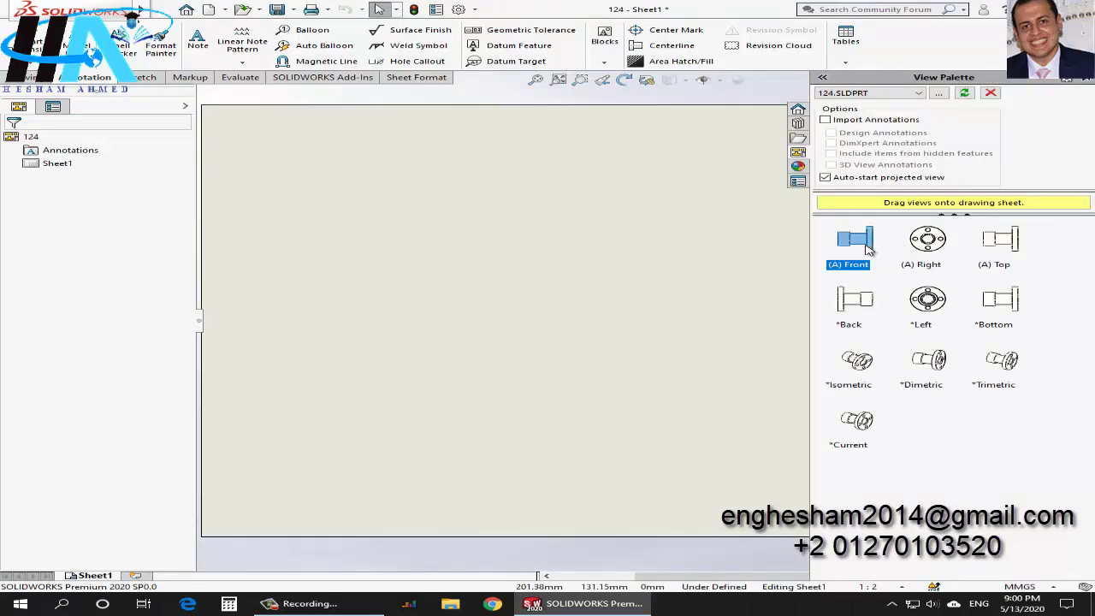
Step: Place the front view, a projected view below it, a circular end view and an isometric view
{"action": "left_click_drag", "start_coordinate": [866, 246], "coordinate": [521, 243]}
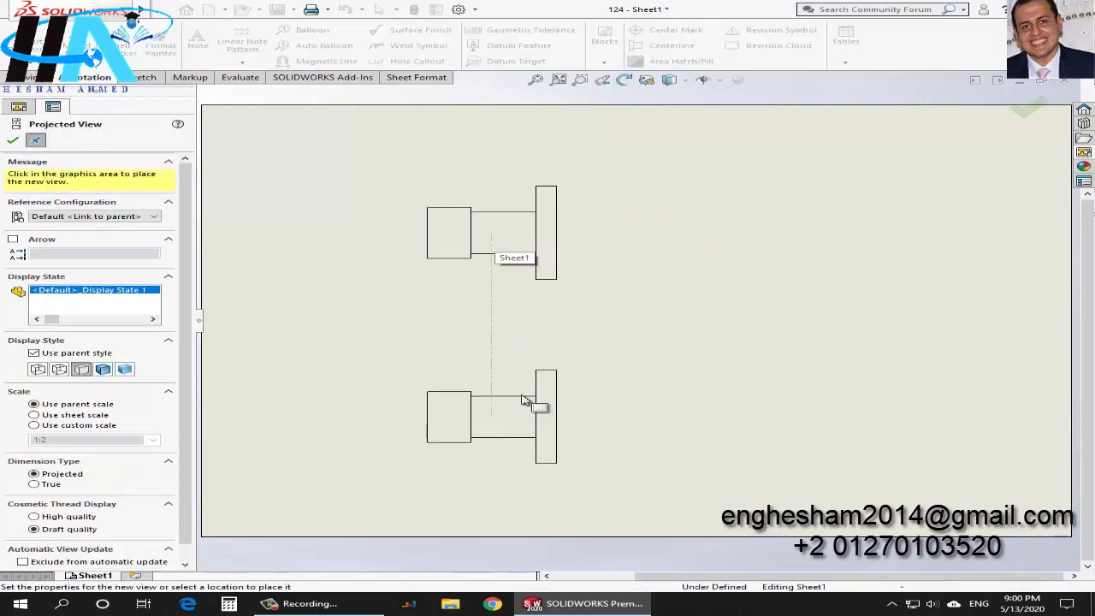
{"action": "left_click", "coordinate": [523, 401]}
{"action": "left_click", "coordinate": [814, 232]}
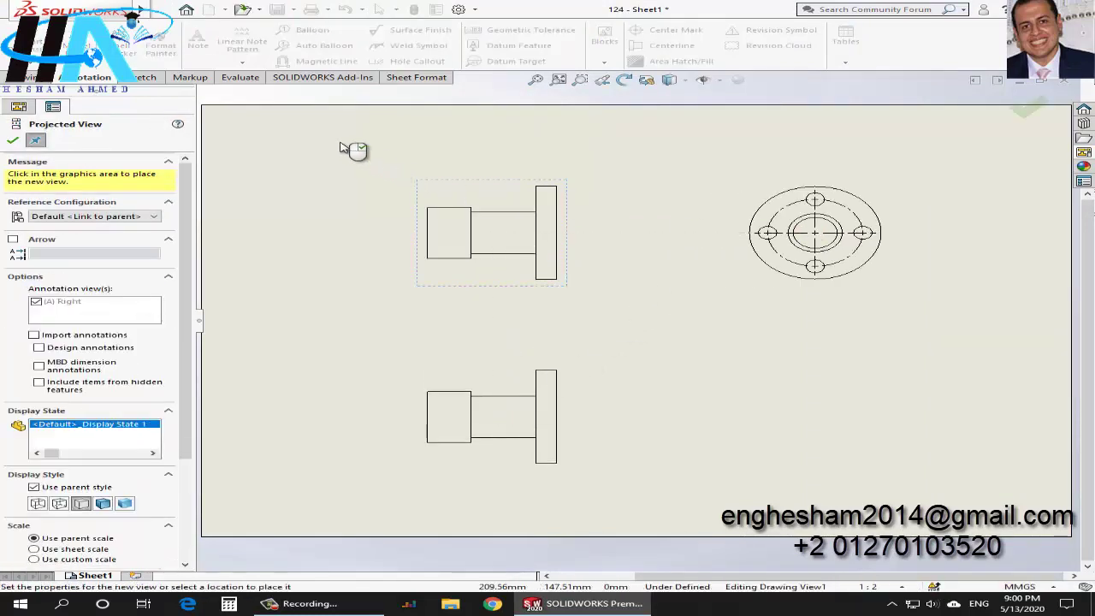
{"action": "left_click", "coordinate": [342, 151]}
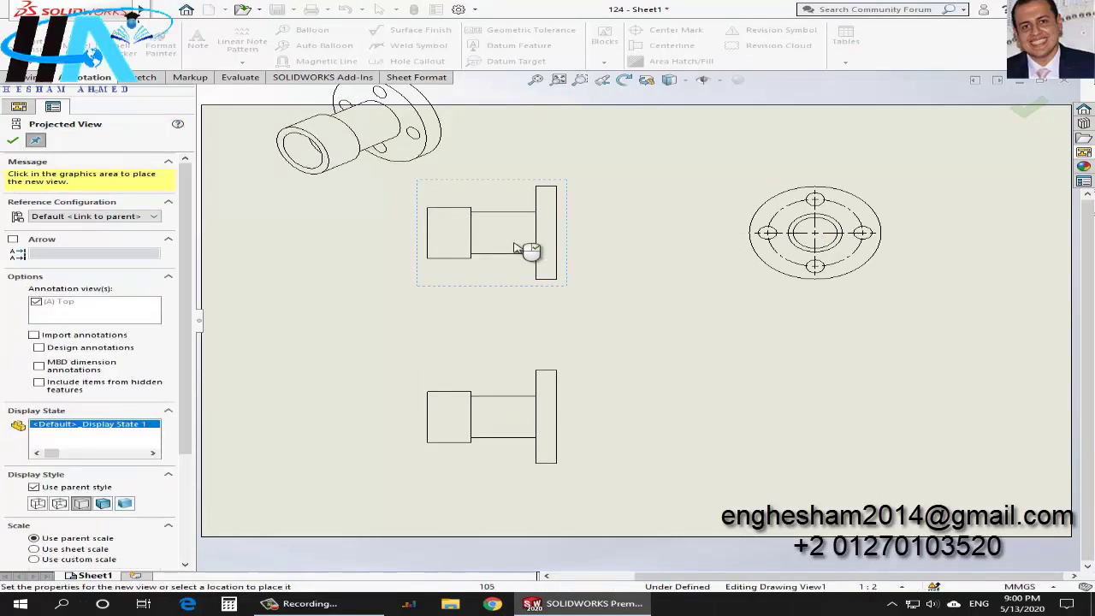
{"action": "key", "text": "Escape"}
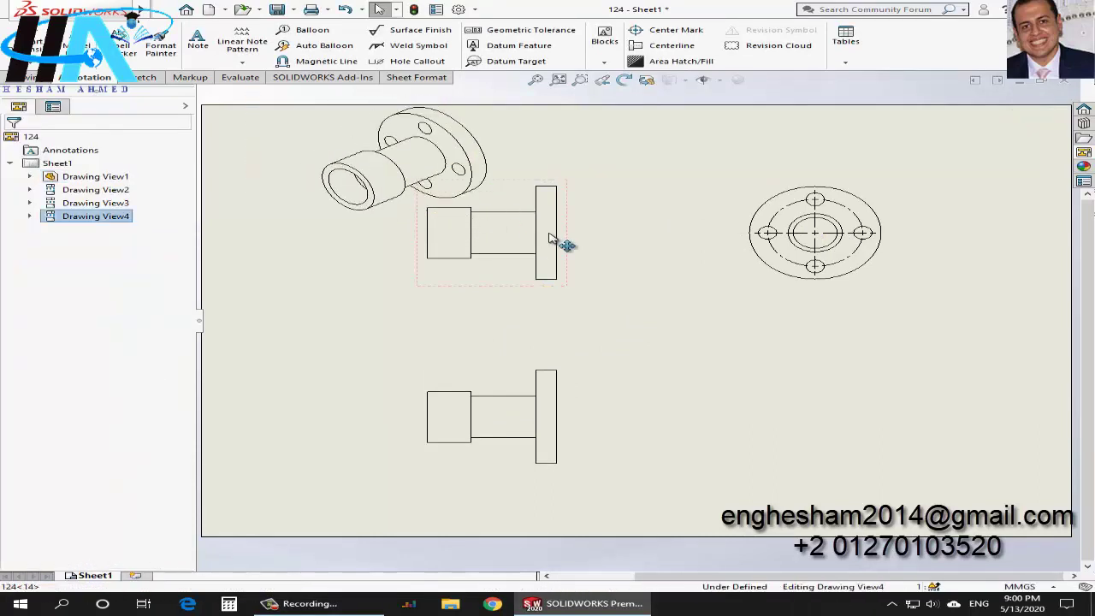
Step: Move the isometric view to the sheet's lower right and display it Shaded With Edges
{"action": "left_click_drag", "start_coordinate": [552, 239], "coordinate": [936, 460]}
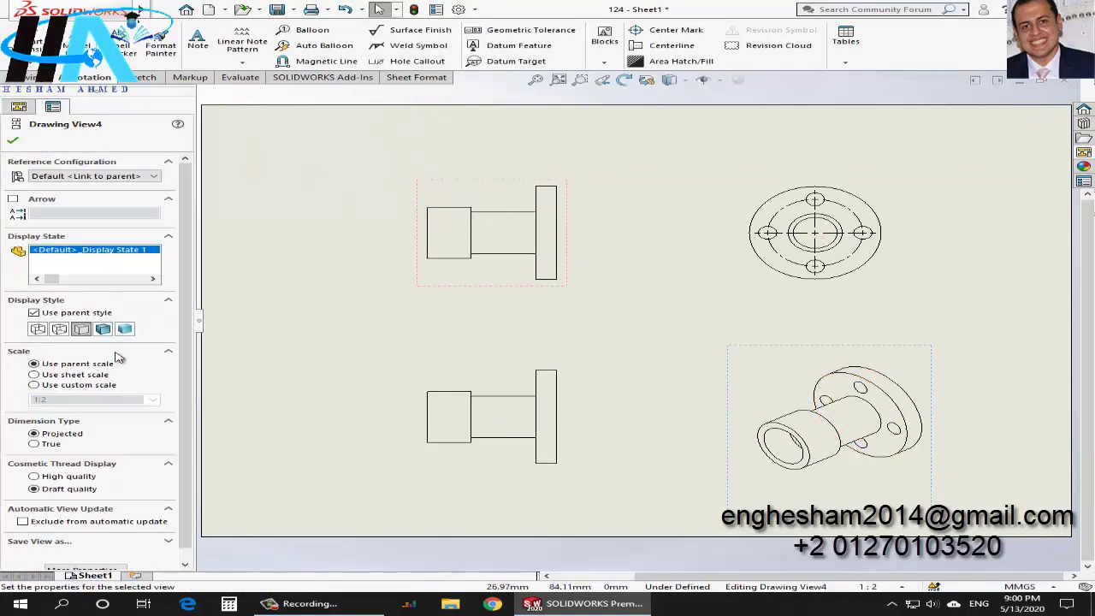
{"action": "left_click", "coordinate": [103, 330]}
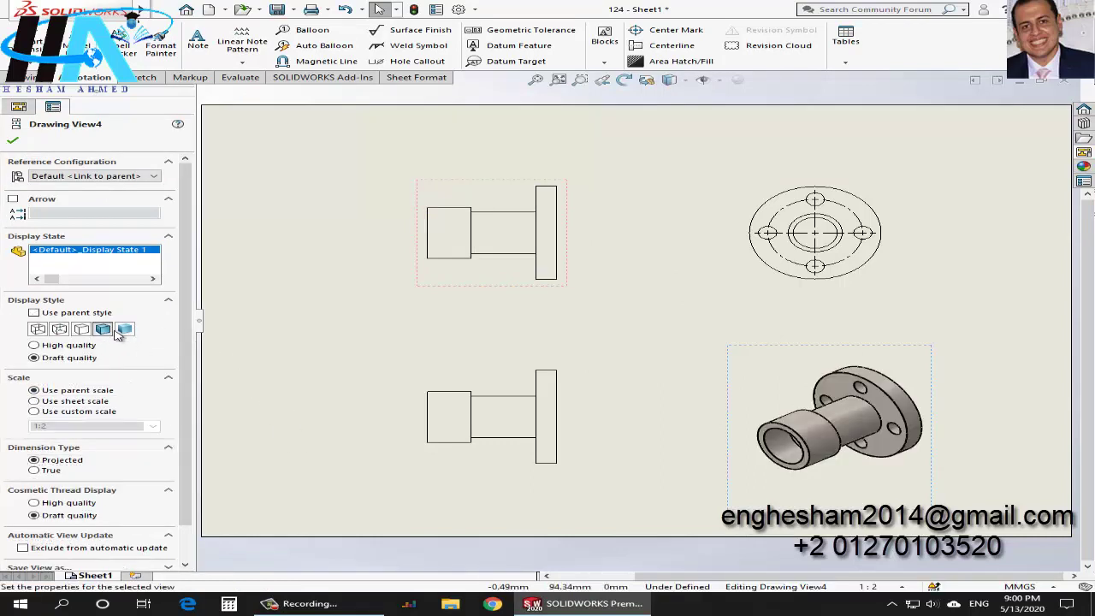
{"action": "left_click", "coordinate": [265, 342]}
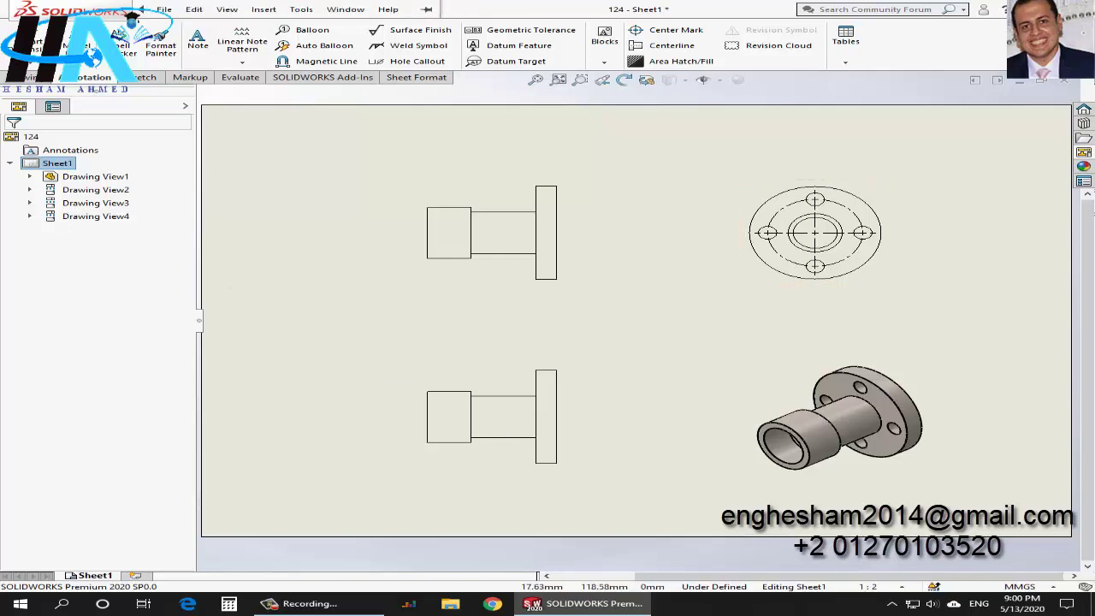
Step: Insert the model's dimensions into the upper front view
{"action": "left_click", "coordinate": [81, 38]}
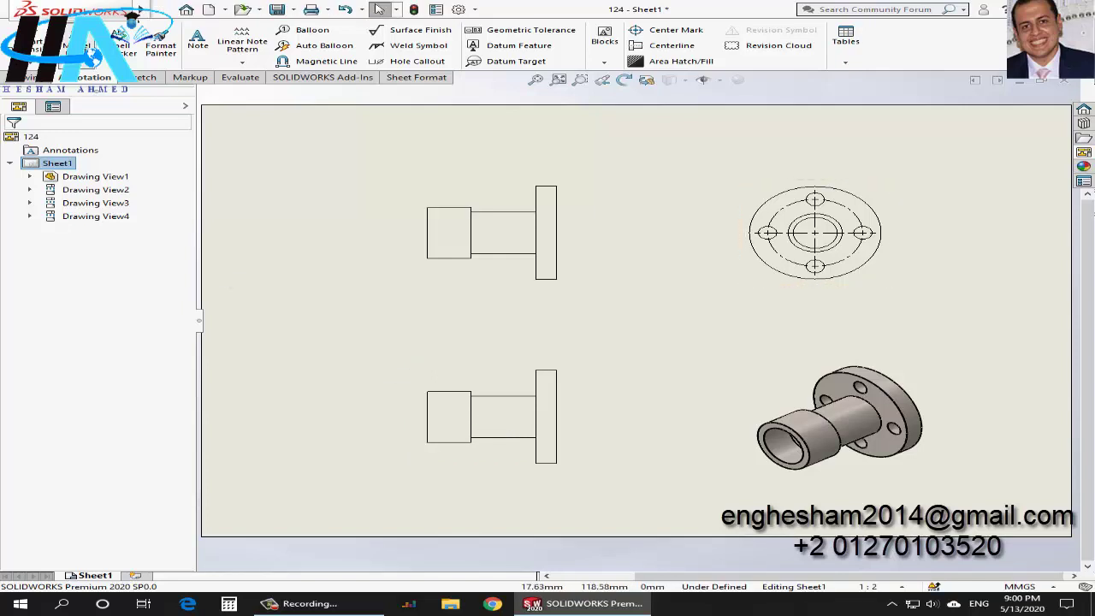
{"action": "left_click", "coordinate": [570, 254]}
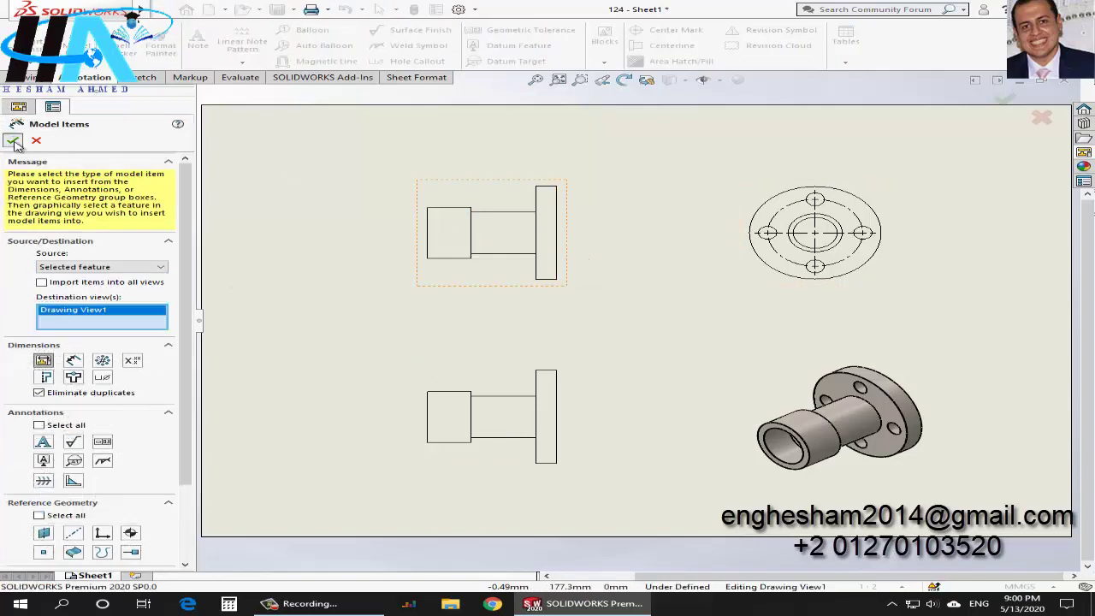
{"action": "left_click", "coordinate": [14, 142]}
{"action": "left_click", "coordinate": [578, 309]}
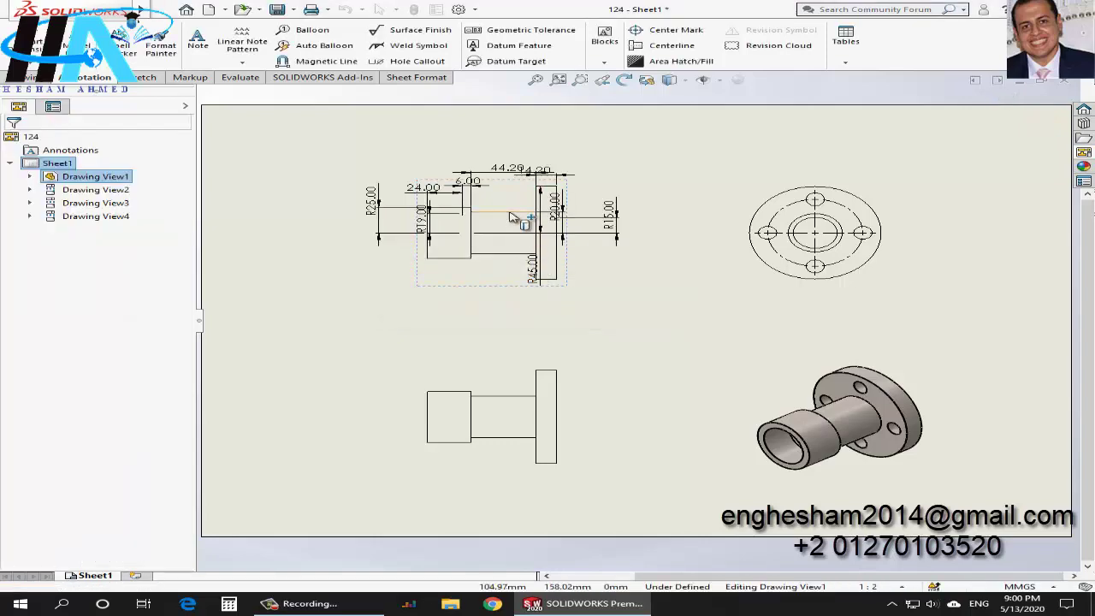
{"action": "scroll", "coordinate": [511, 217], "scroll_direction": "down", "scroll_amount": 2}
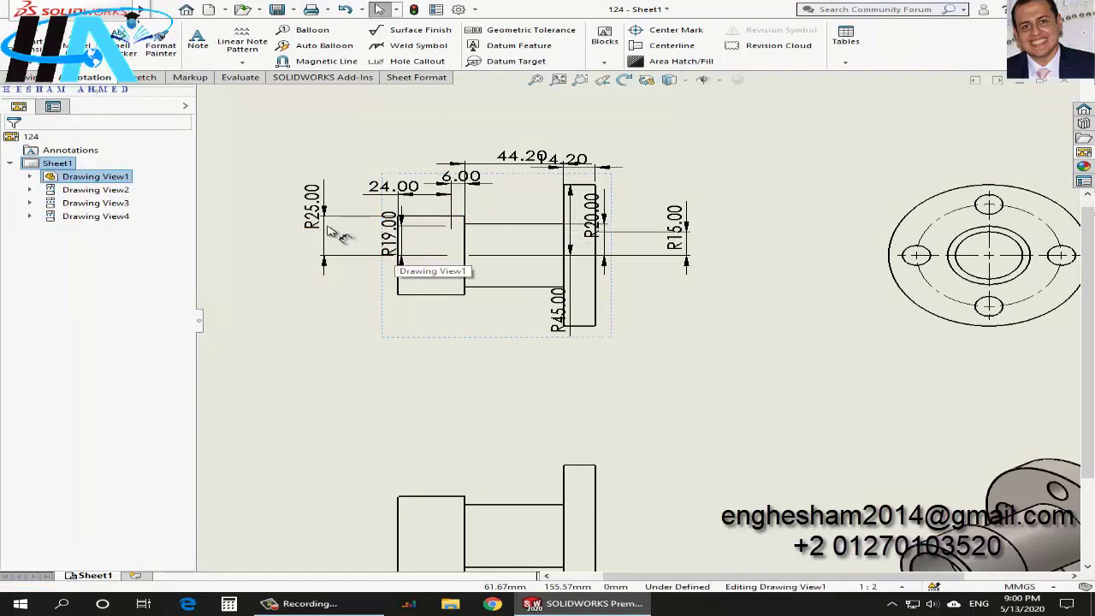
Step: Reposition the R25.00, R15.00 and R19.00 dimensions around the front view
{"action": "mouse_move", "coordinate": [332, 232]}
{"action": "left_mouse_down"}
{"action": "mouse_move", "coordinate": [343, 247]}
{"action": "mouse_move", "coordinate": [334, 241]}
{"action": "left_mouse_up"}
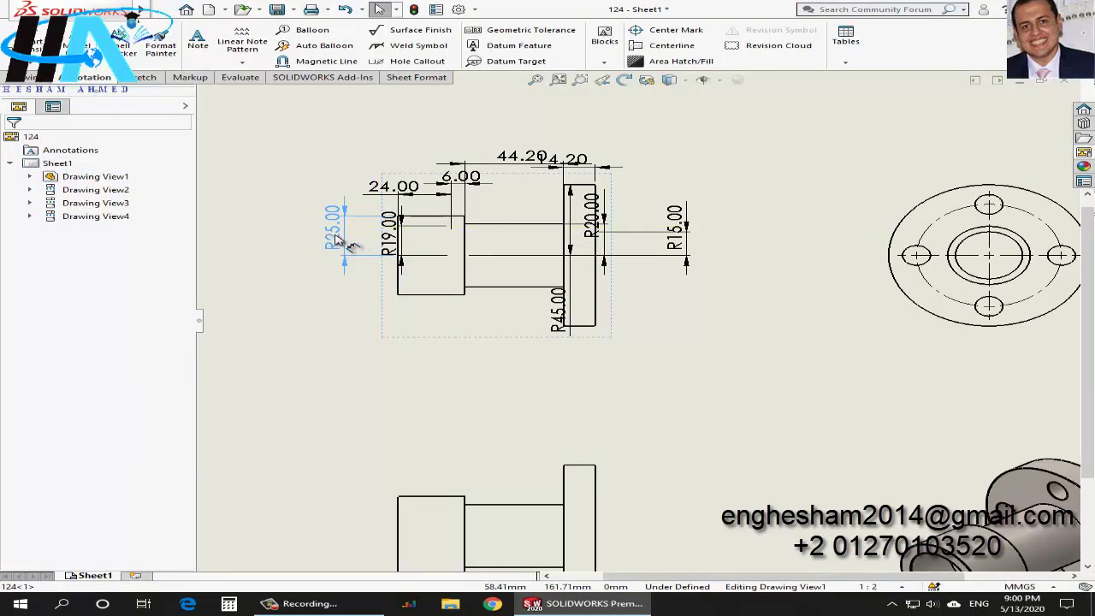
{"action": "left_click", "coordinate": [550, 318]}
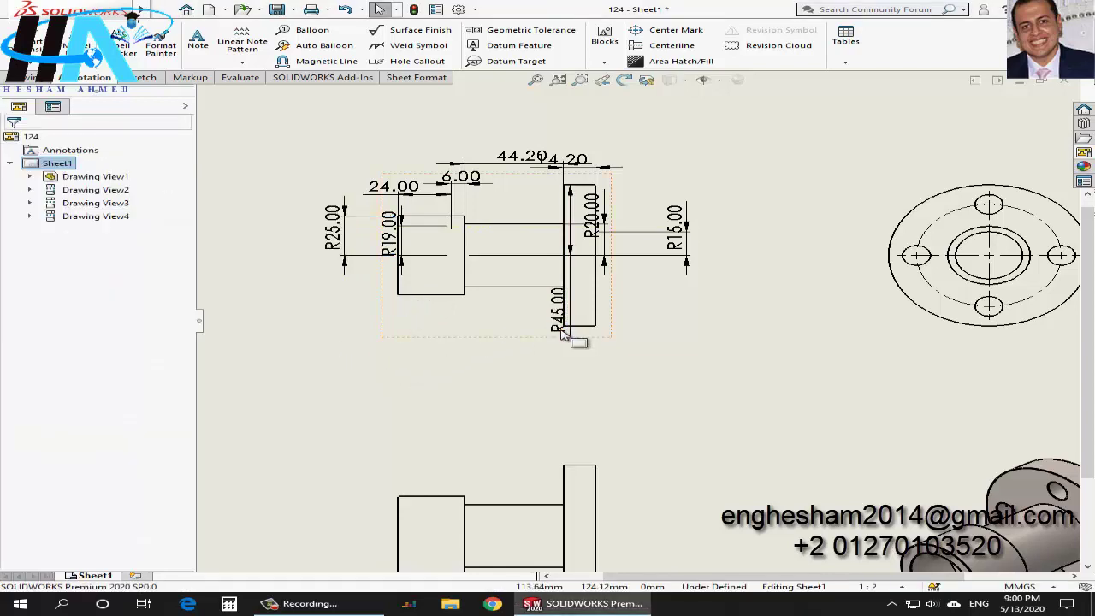
{"action": "left_click_drag", "start_coordinate": [684, 244], "coordinate": [725, 301]}
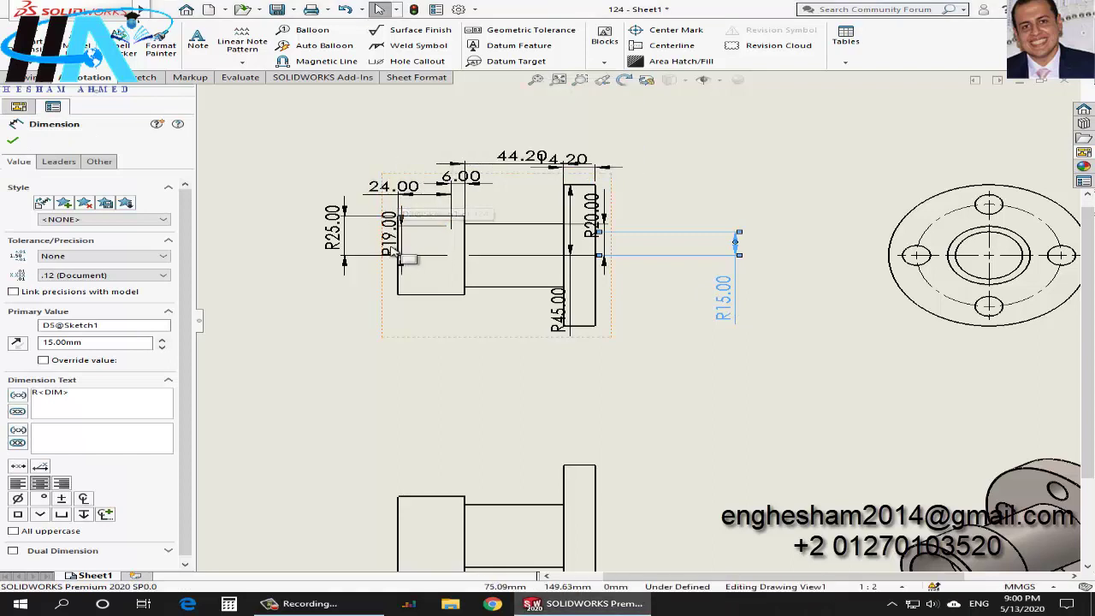
{"action": "left_click_drag", "start_coordinate": [385, 236], "coordinate": [261, 242]}
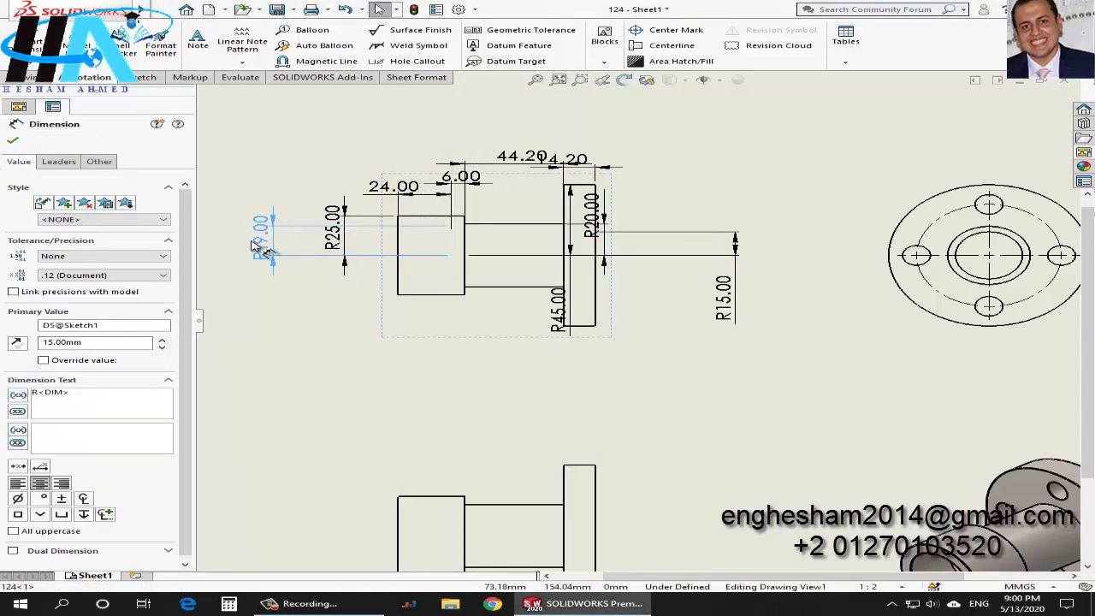
{"action": "left_click", "coordinate": [504, 395]}
Step: Set the lower view to Hidden Lines Visible
{"action": "left_click", "coordinate": [571, 475]}
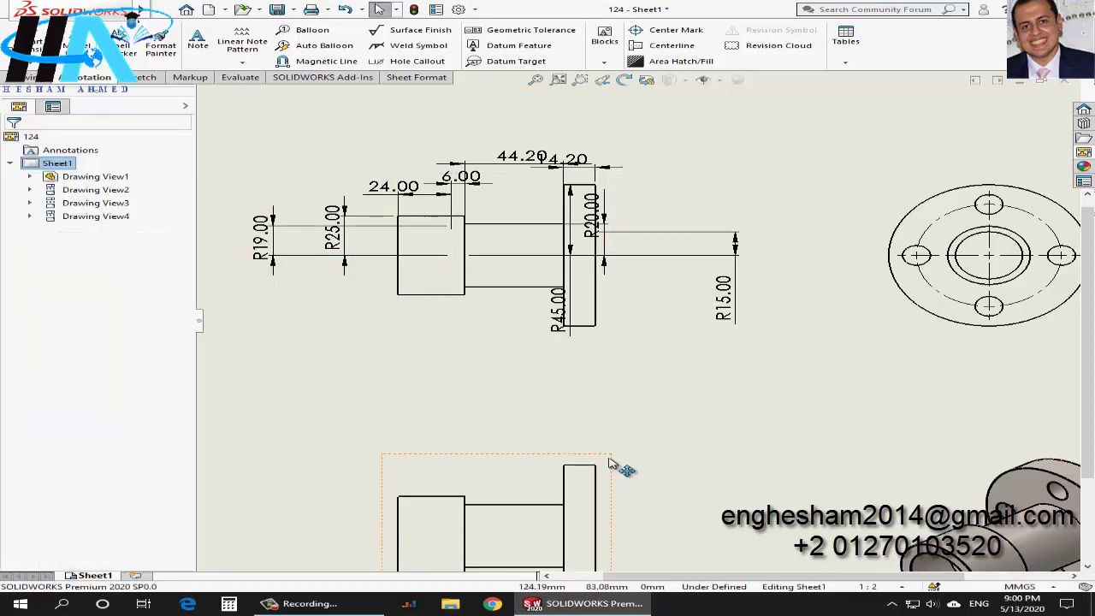
{"action": "left_click", "coordinate": [62, 330]}
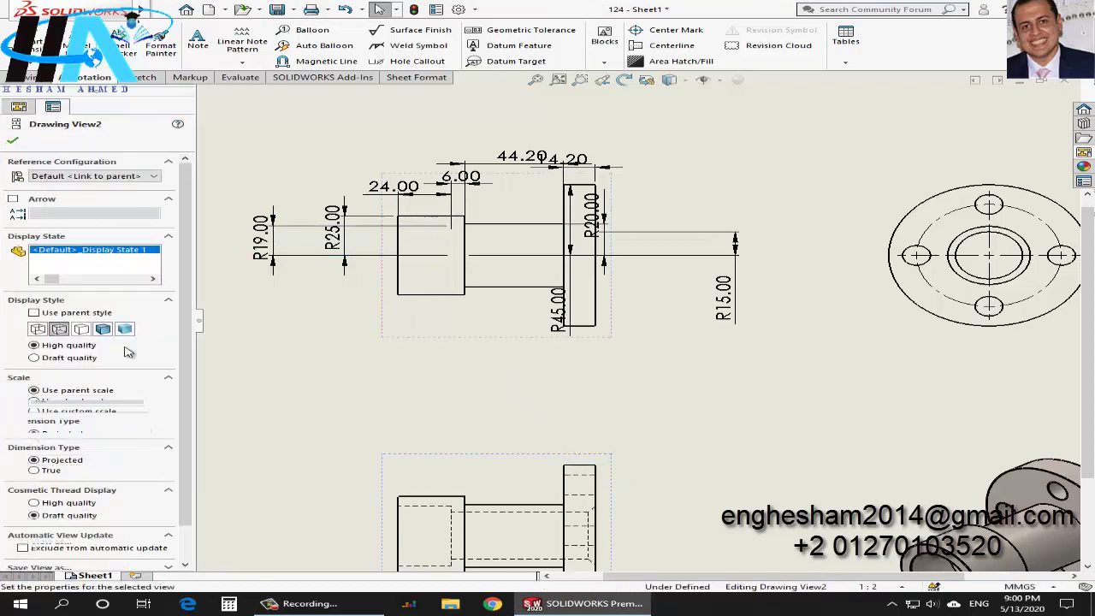
{"action": "left_click", "coordinate": [441, 381]}
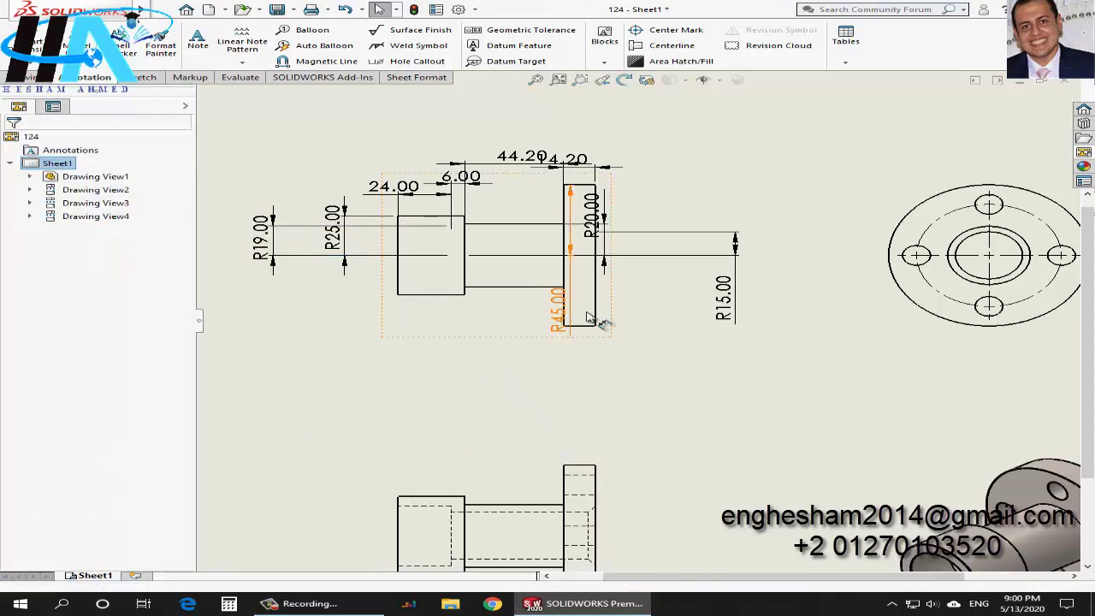
Step: Move R45.00 right of the flange, raise 14.20, 6.00 and 24.00, and delete R20.00
{"action": "left_click_drag", "start_coordinate": [558, 324], "coordinate": [785, 231]}
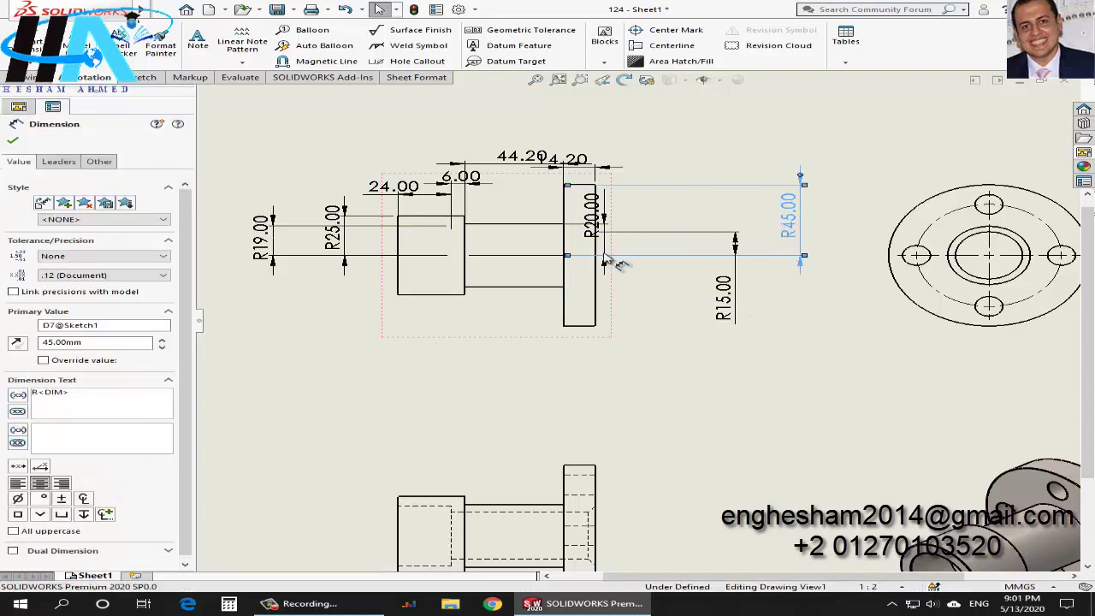
{"action": "left_click_drag", "start_coordinate": [590, 218], "coordinate": [648, 316]}
{"action": "key", "text": "Delete"}
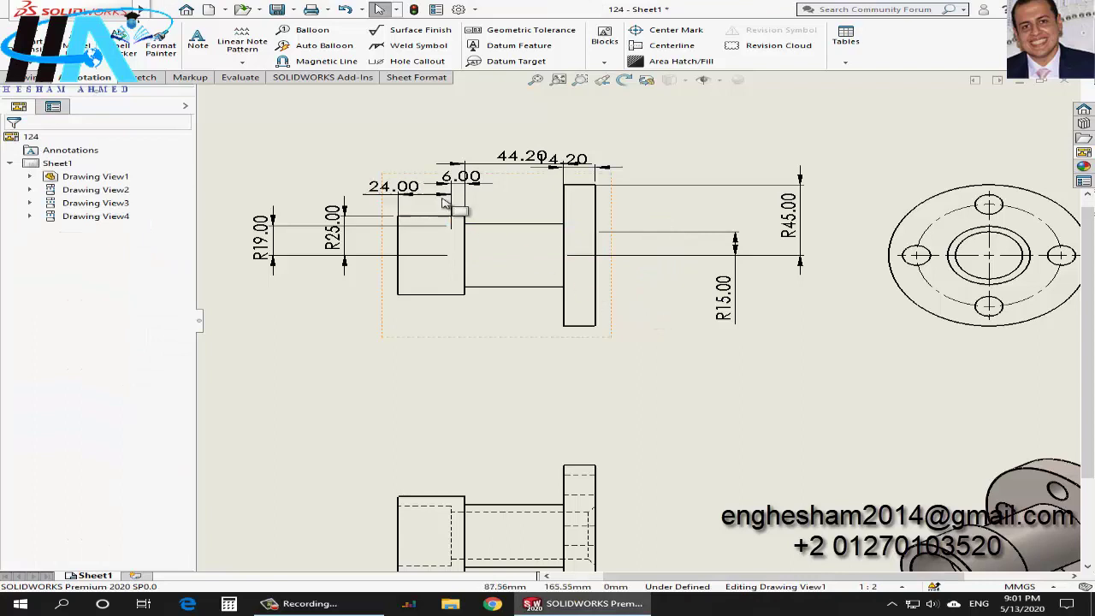
{"action": "left_click_drag", "start_coordinate": [590, 169], "coordinate": [710, 146]}
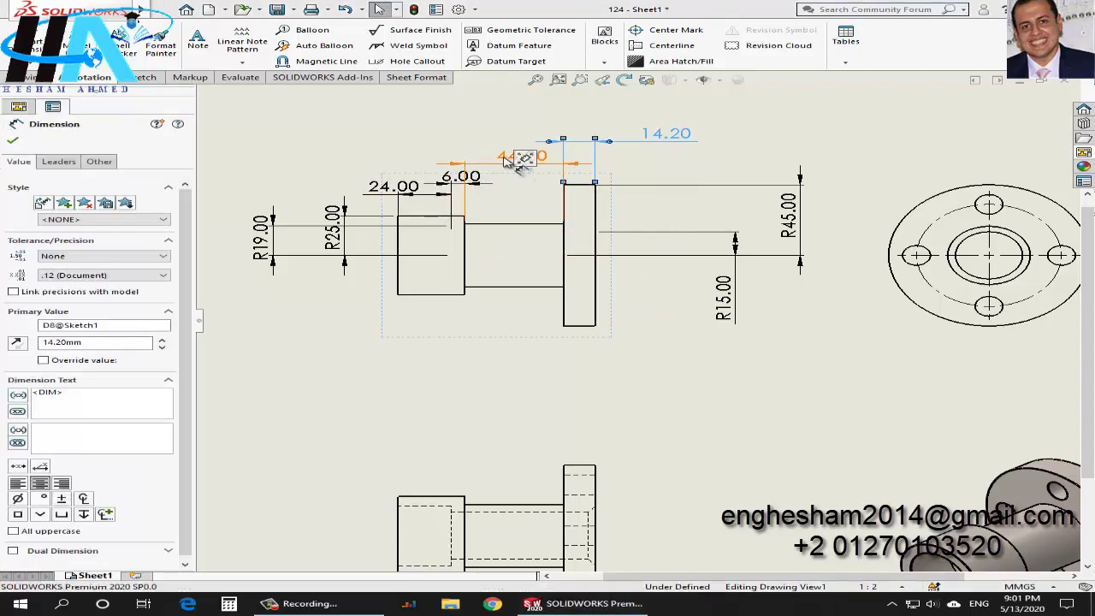
{"action": "key", "text": "Escape"}
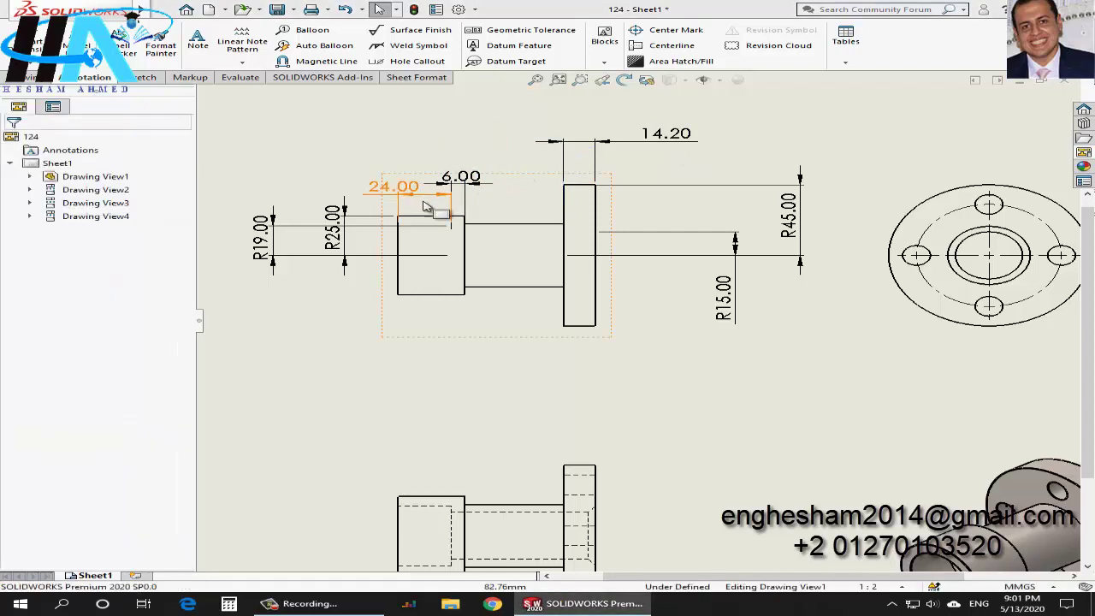
{"action": "left_click_drag", "start_coordinate": [461, 177], "coordinate": [476, 159]}
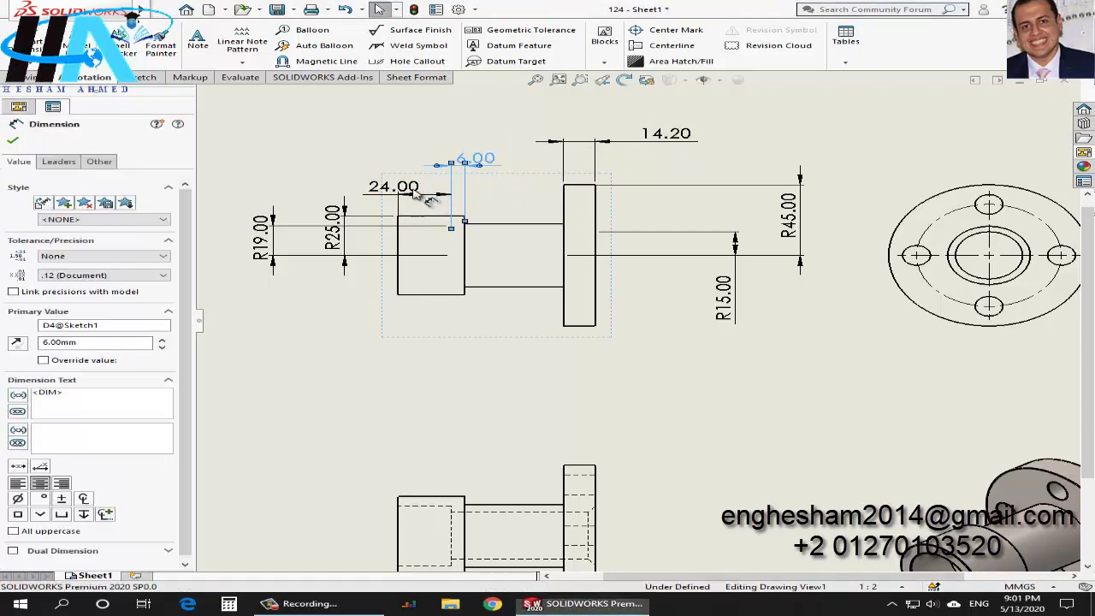
{"action": "left_click_drag", "start_coordinate": [417, 195], "coordinate": [389, 180]}
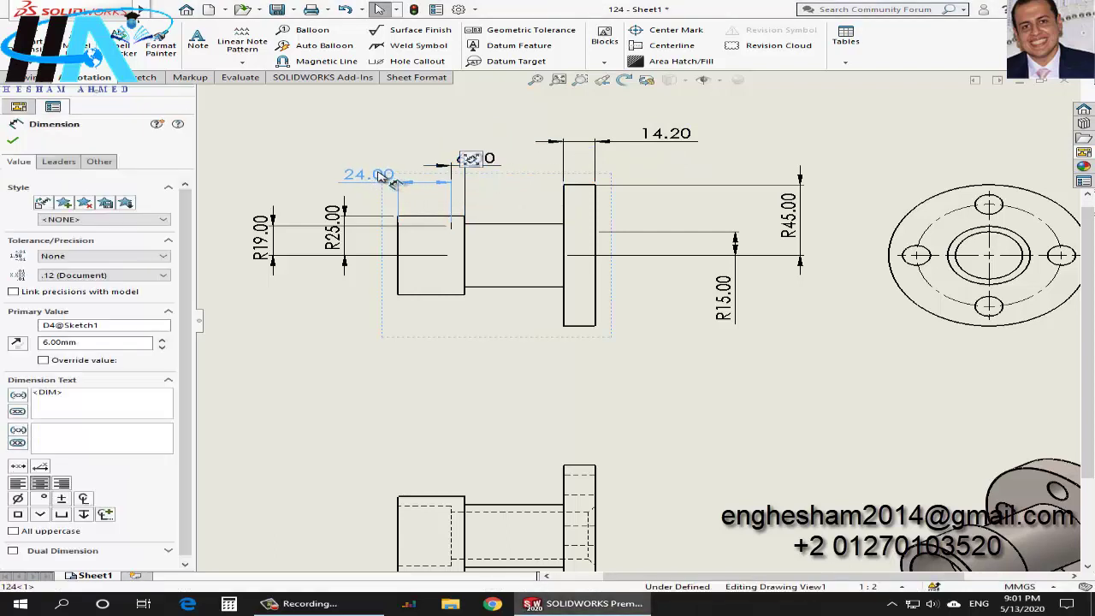
{"action": "left_click", "coordinate": [354, 332]}
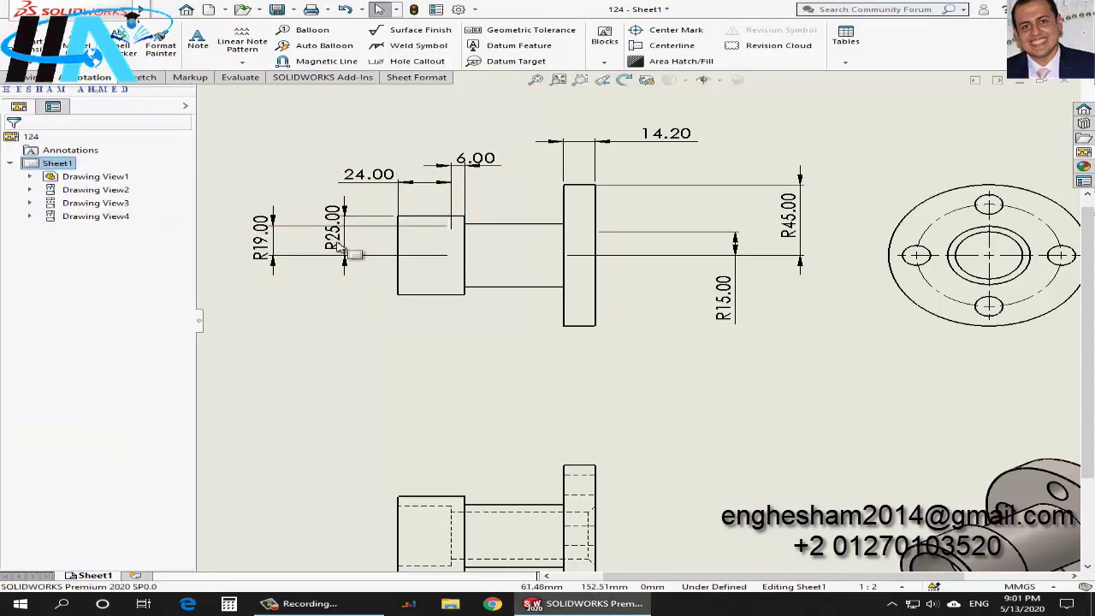
Step: Delete the R25.00 dimension from the front view
{"action": "left_click", "coordinate": [343, 243]}
{"action": "key", "text": "Delete"}
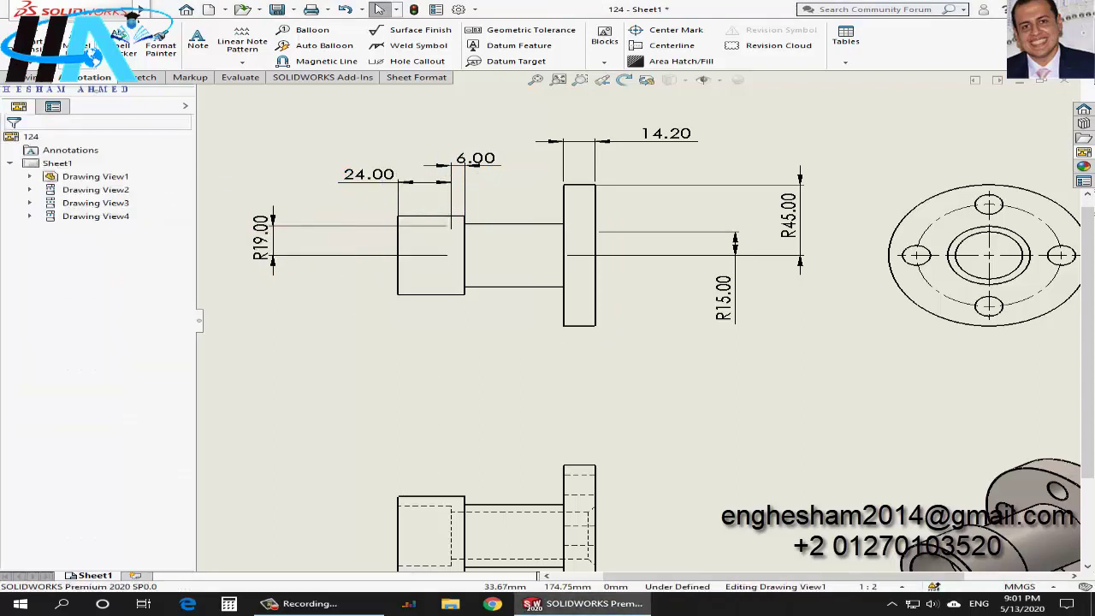
{"action": "left_click", "coordinate": [67, 38]}
Step: Insert model dimensions into the lower view and move R25.00 and R20.00 clear of it
{"action": "left_click", "coordinate": [516, 455]}
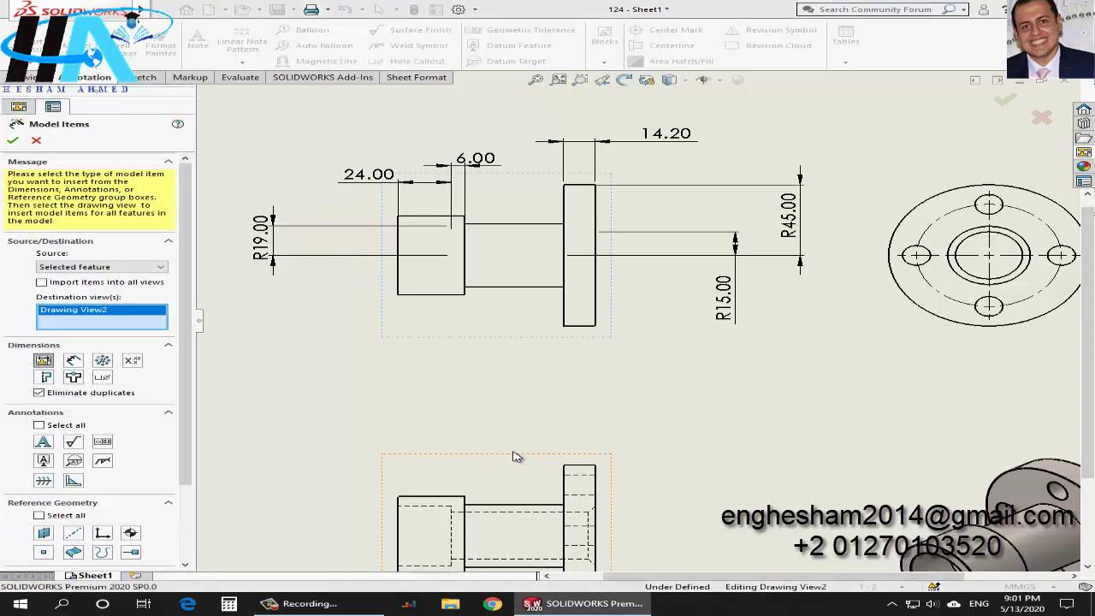
{"action": "key", "text": "Return"}
{"action": "scroll", "coordinate": [520, 513], "scroll_direction": "down", "scroll_amount": 2}
{"action": "scroll", "coordinate": [483, 526], "scroll_direction": "down", "scroll_amount": 1}
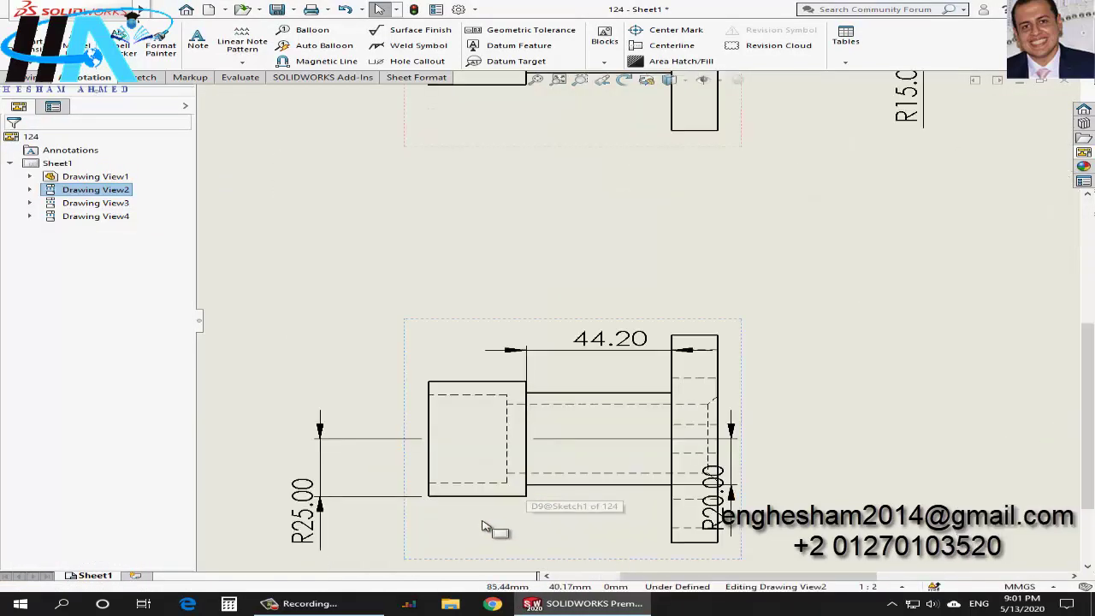
{"action": "left_click_drag", "start_coordinate": [312, 522], "coordinate": [330, 479]}
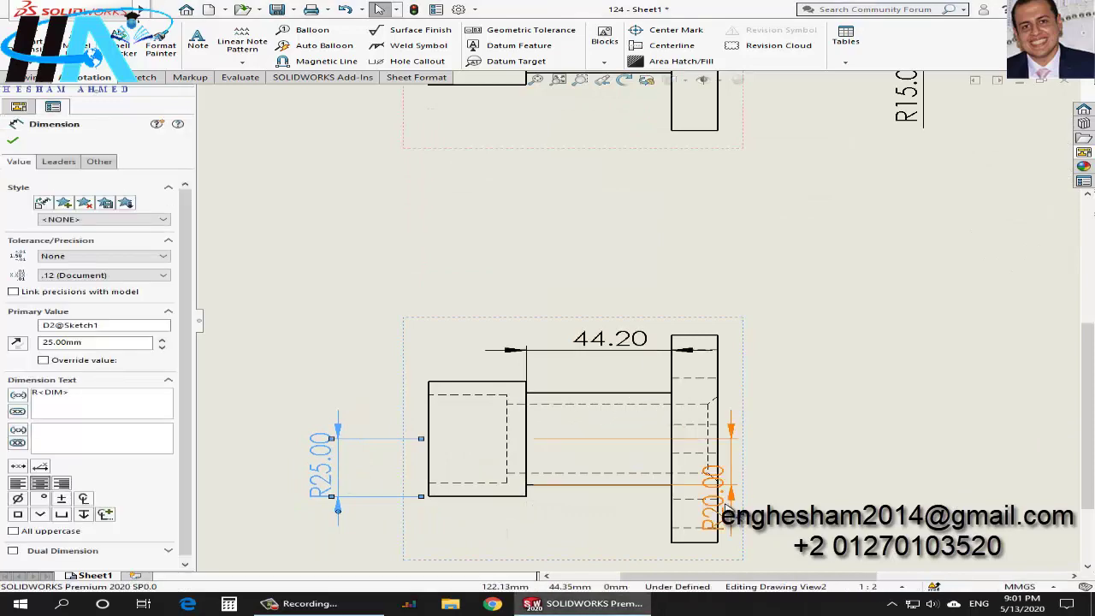
{"action": "left_click_drag", "start_coordinate": [725, 512], "coordinate": [802, 546]}
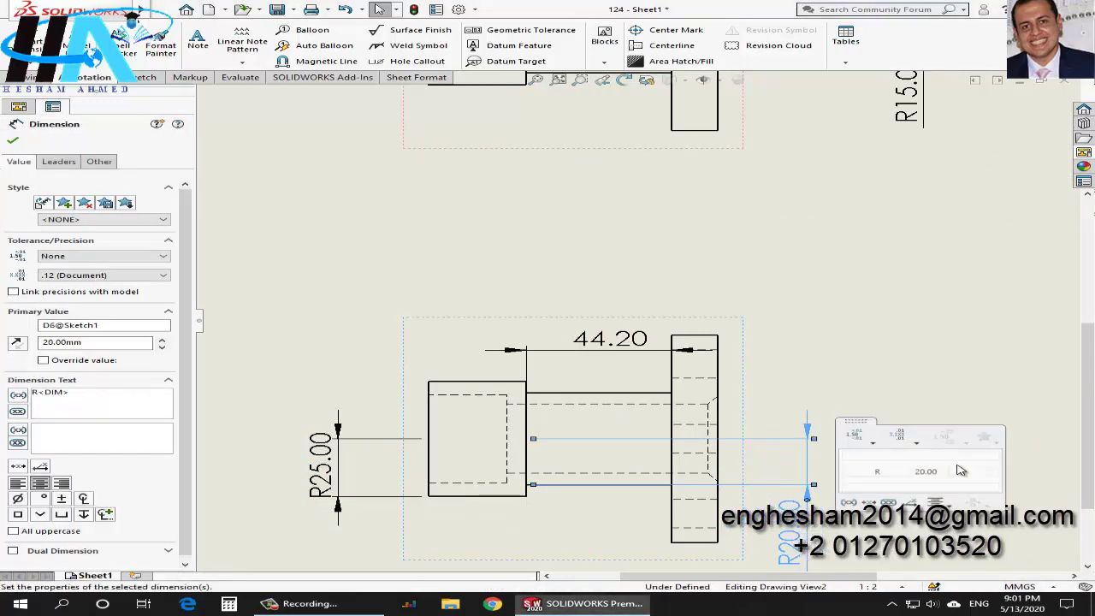
{"action": "left_click", "coordinate": [892, 386]}
{"action": "scroll", "coordinate": [892, 385], "scroll_direction": "up", "scroll_amount": 5}
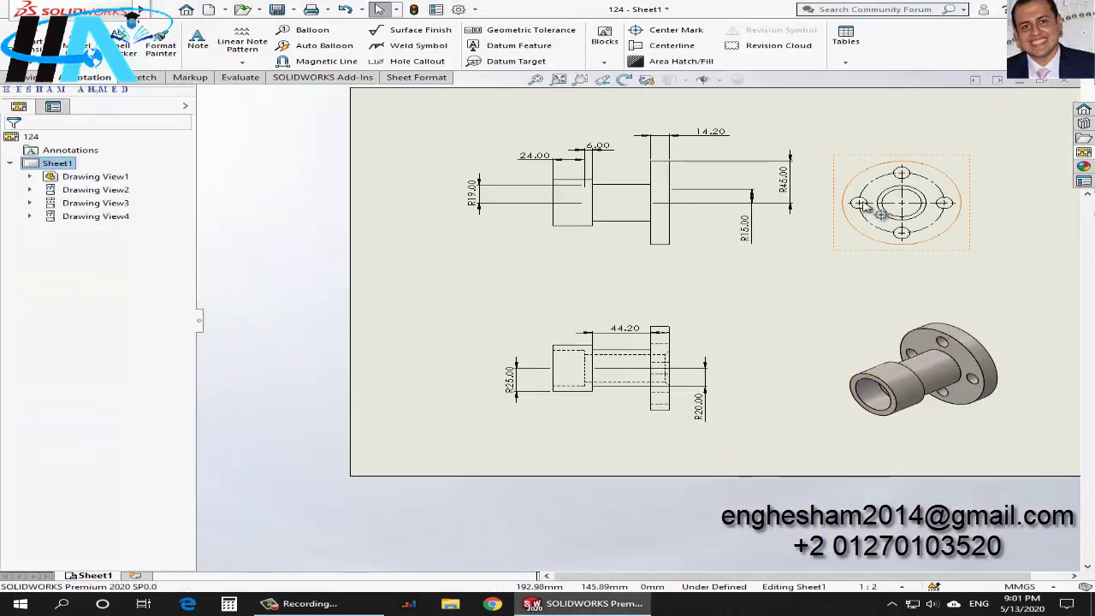
{"action": "scroll", "coordinate": [866, 208], "scroll_direction": "down", "scroll_amount": 2}
Step: Insert model dimensions into the circular flange view and move 3.50 below it
{"action": "left_click", "coordinate": [69, 38]}
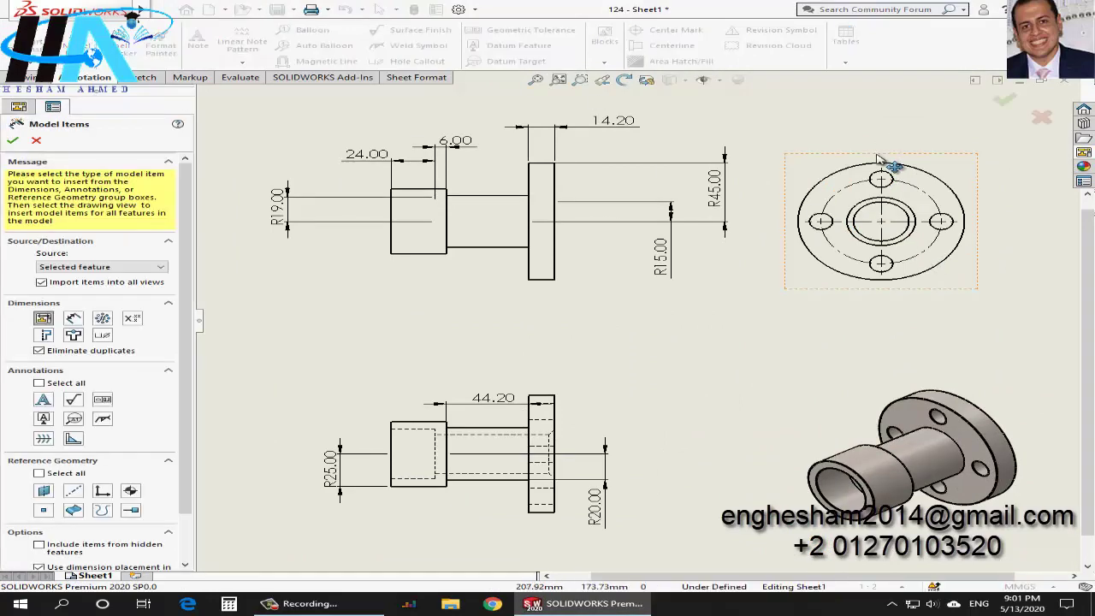
{"action": "left_click", "coordinate": [898, 158]}
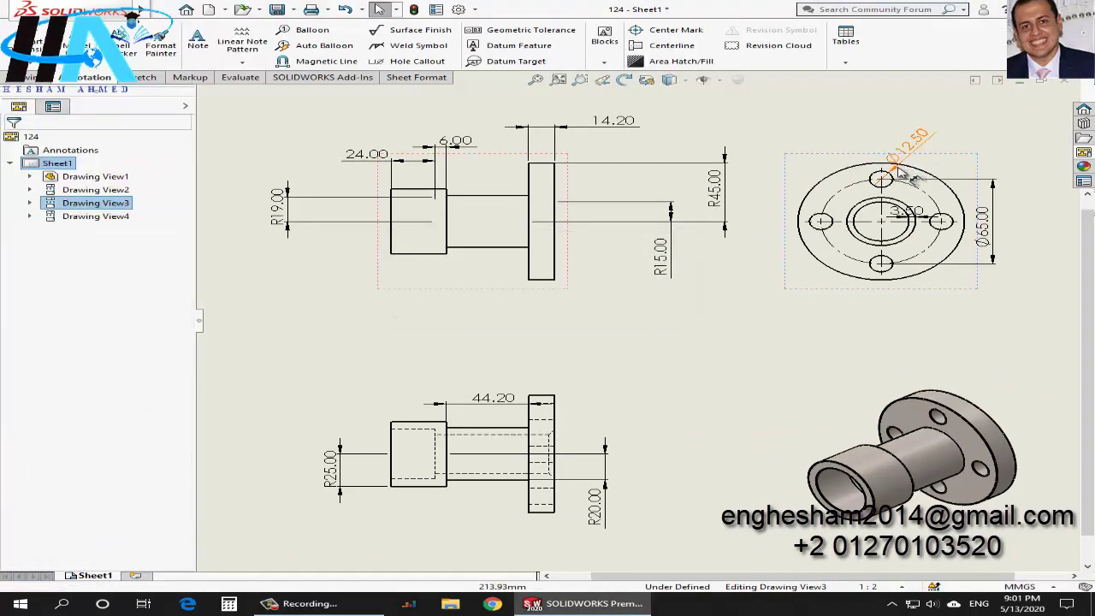
{"action": "scroll", "coordinate": [930, 214], "scroll_direction": "down", "scroll_amount": 2}
{"action": "left_click", "coordinate": [800, 124]}
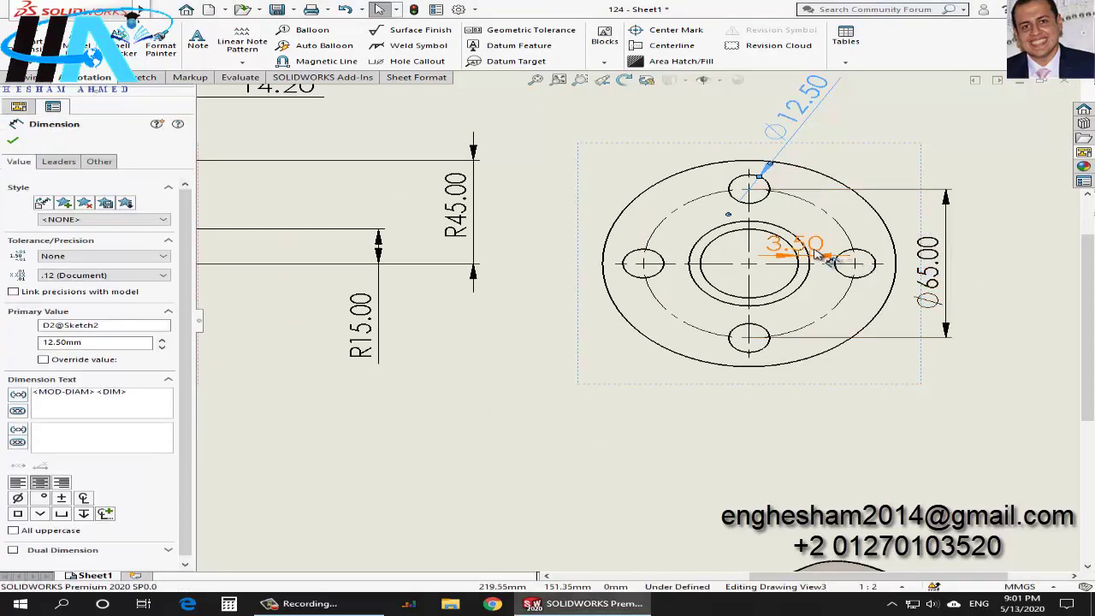
{"action": "mouse_move", "coordinate": [821, 264]}
{"action": "left_mouse_down"}
{"action": "mouse_move", "coordinate": [834, 395]}
{"action": "mouse_move", "coordinate": [913, 426]}
{"action": "left_mouse_up"}
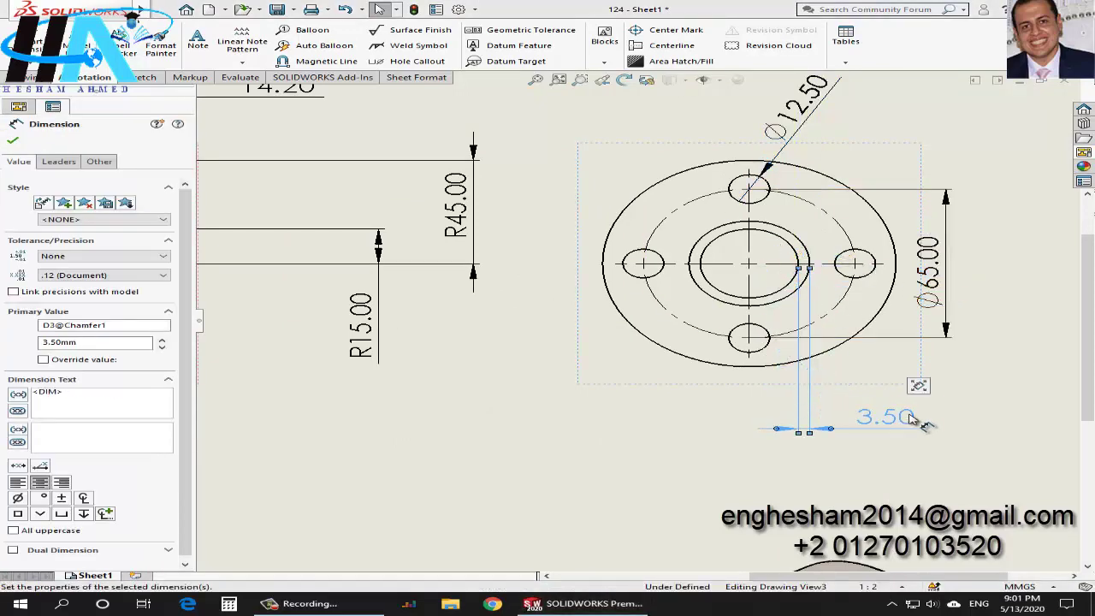
{"action": "scroll", "coordinate": [907, 419], "scroll_direction": "up", "scroll_amount": 3}
{"action": "scroll", "coordinate": [737, 347], "scroll_direction": "down", "scroll_amount": 1}
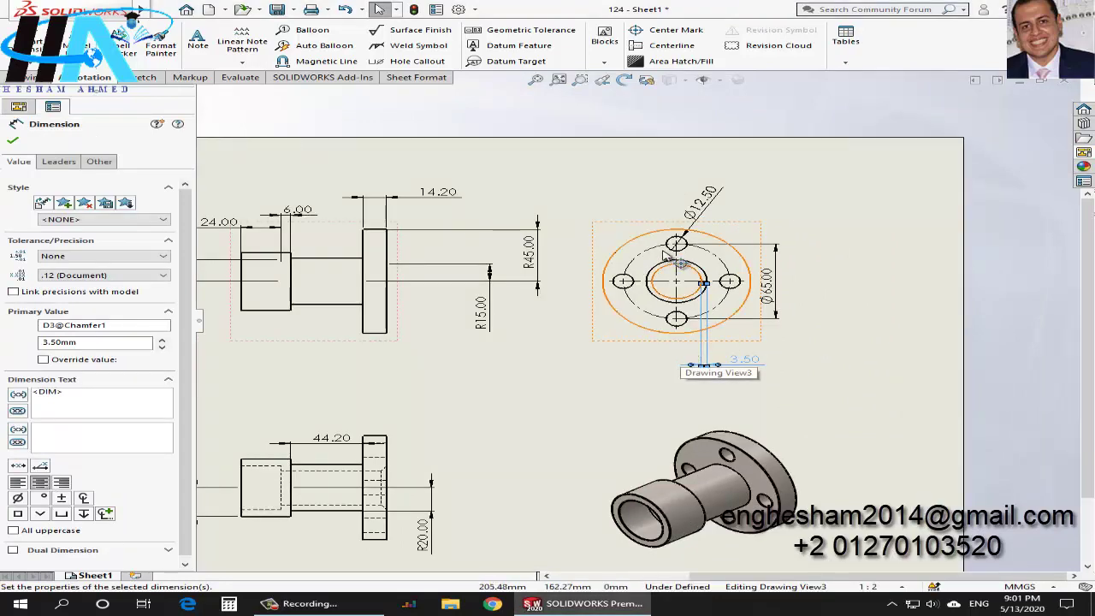
{"action": "scroll", "coordinate": [646, 258], "scroll_direction": "down", "scroll_amount": 1}
{"action": "left_click", "coordinate": [421, 103]}
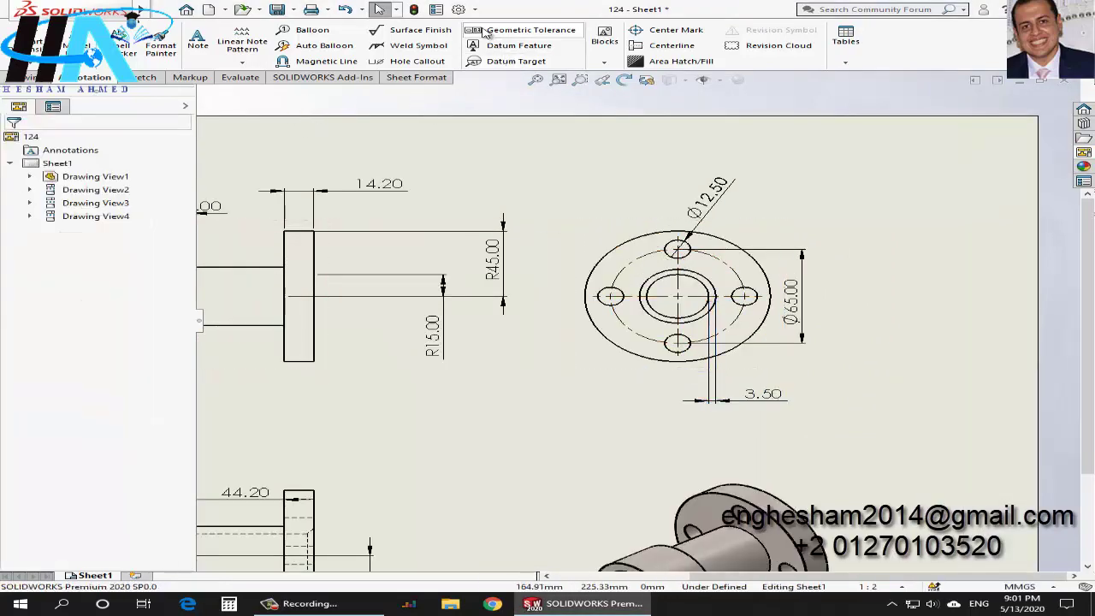
Step: Add a bolt-hole callout above the flange reading 'Ø12.50 THRU, Qnt=4'
{"action": "left_click", "coordinate": [416, 61]}
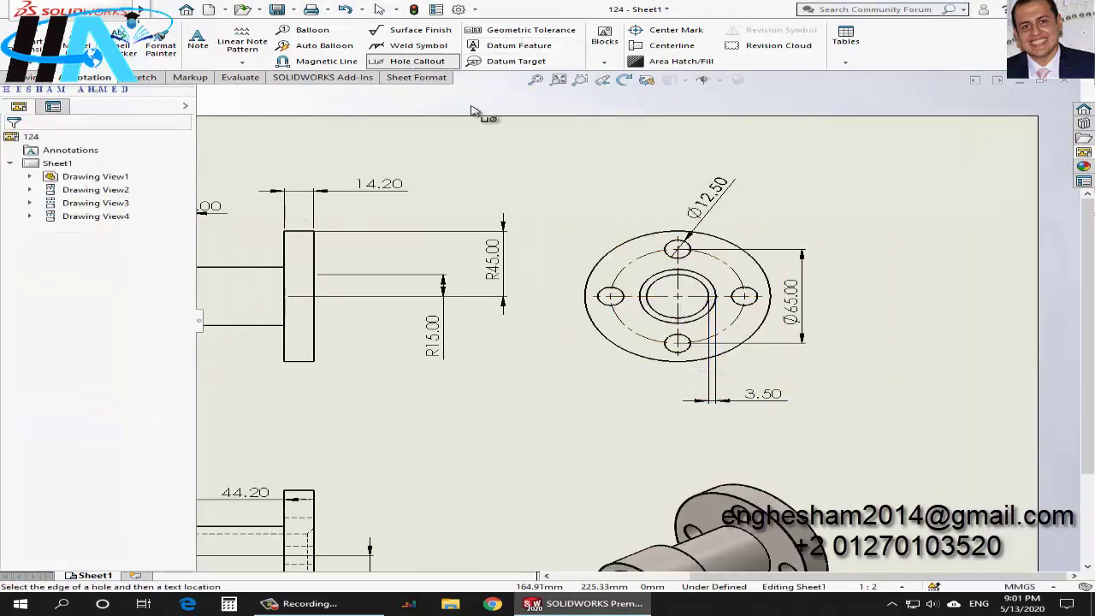
{"action": "scroll", "coordinate": [735, 200], "scroll_direction": "down", "scroll_amount": 1}
{"action": "left_click", "coordinate": [736, 326]}
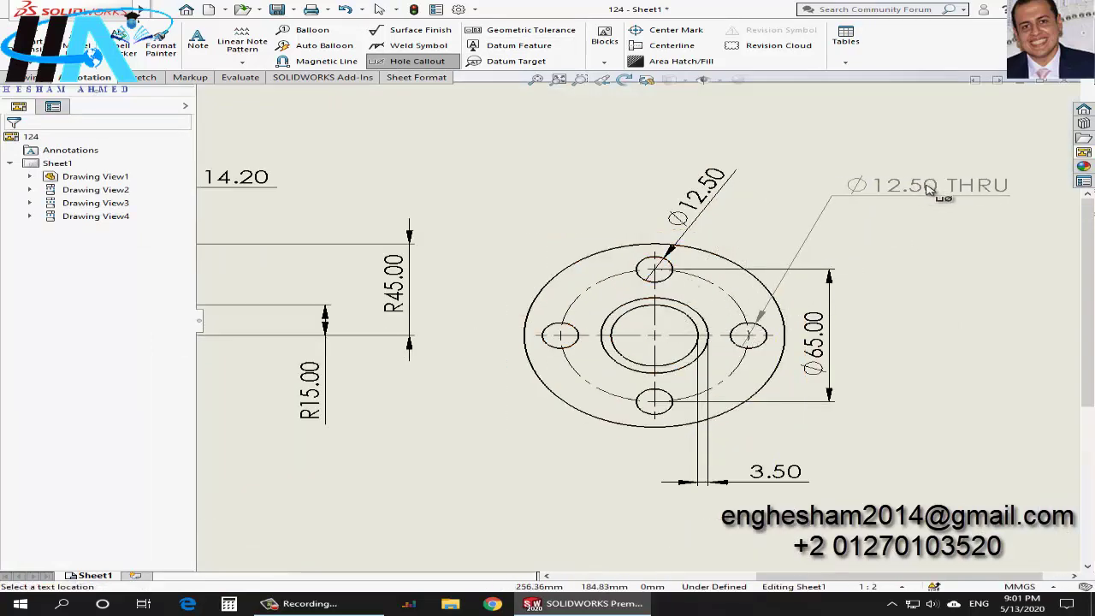
{"action": "left_click", "coordinate": [930, 188]}
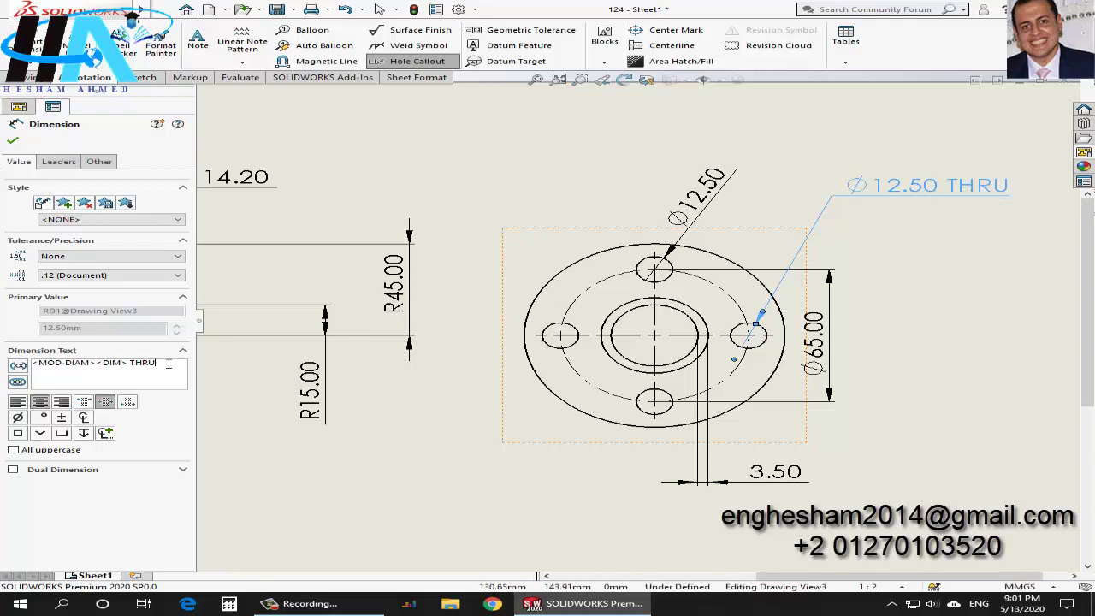
{"action": "type", "text": ","}
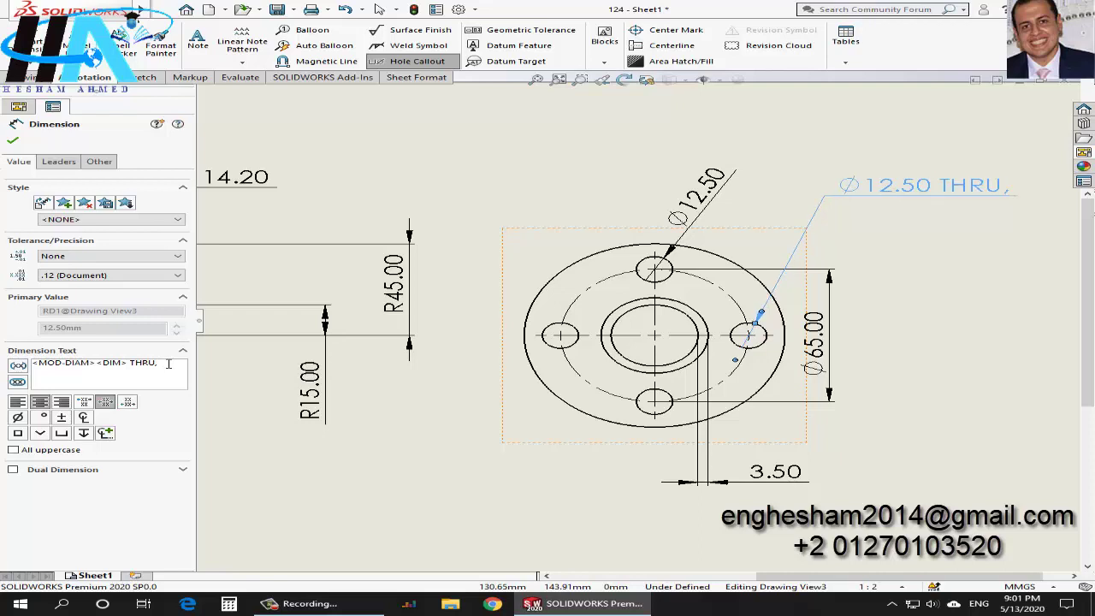
{"action": "type", "text": " Qnt"}
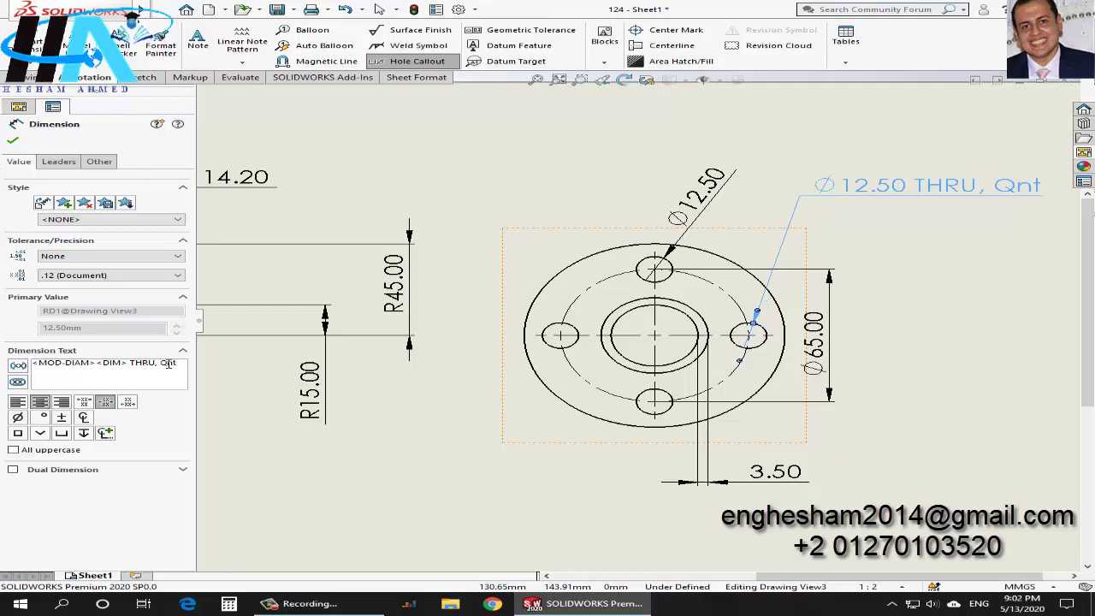
{"action": "type", "text": "=4"}
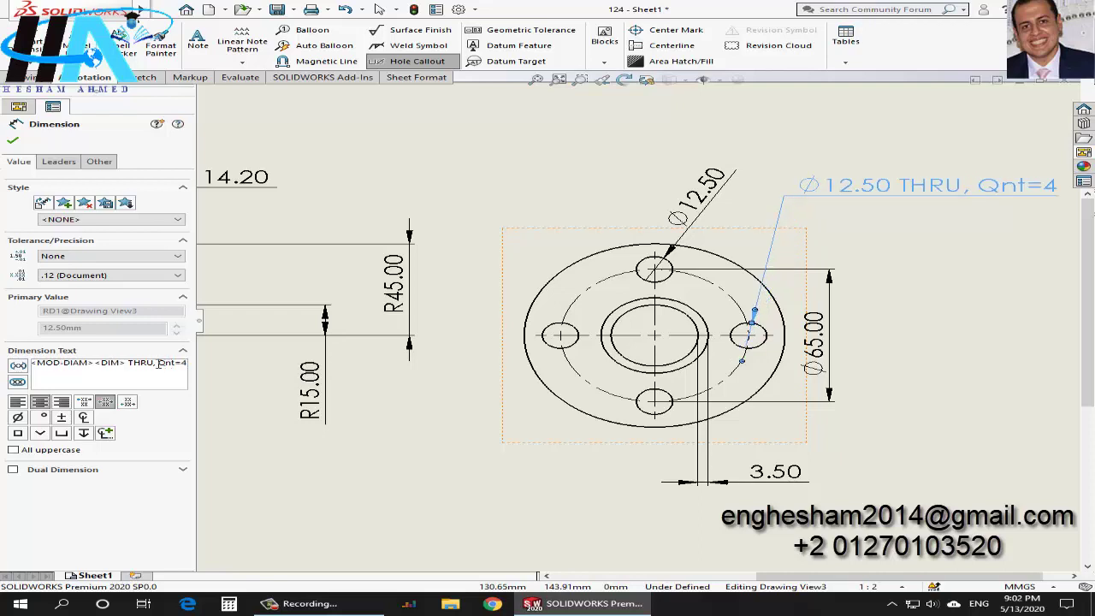
{"action": "left_click", "coordinate": [12, 144]}
Step: Save the drawing as 124.SLDDRW together with its referenced part
{"action": "key", "text": "f"}
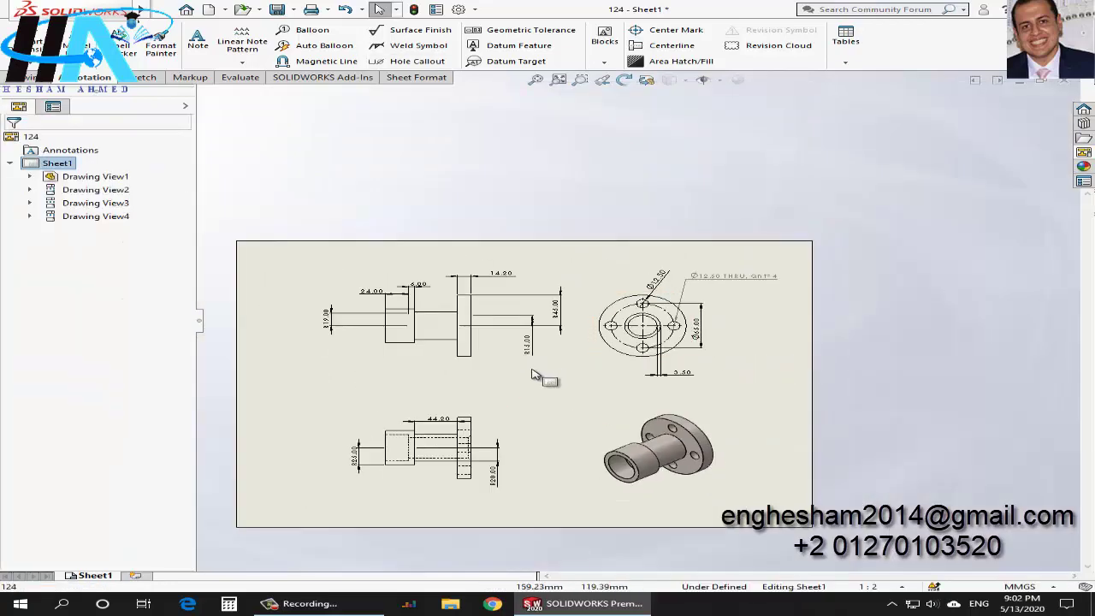
{"action": "scroll", "coordinate": [531, 374], "scroll_direction": "down", "scroll_amount": 1}
{"action": "scroll", "coordinate": [520, 391], "scroll_direction": "down", "scroll_amount": 1}
{"action": "scroll", "coordinate": [599, 351], "scroll_direction": "down", "scroll_amount": 1}
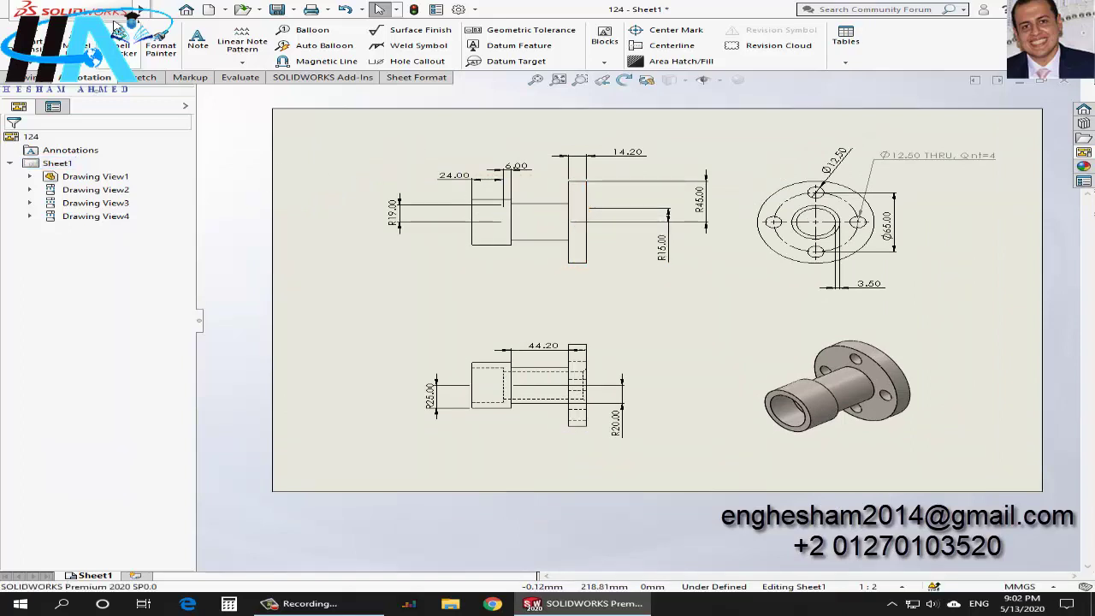
{"action": "left_click", "coordinate": [163, 9]}
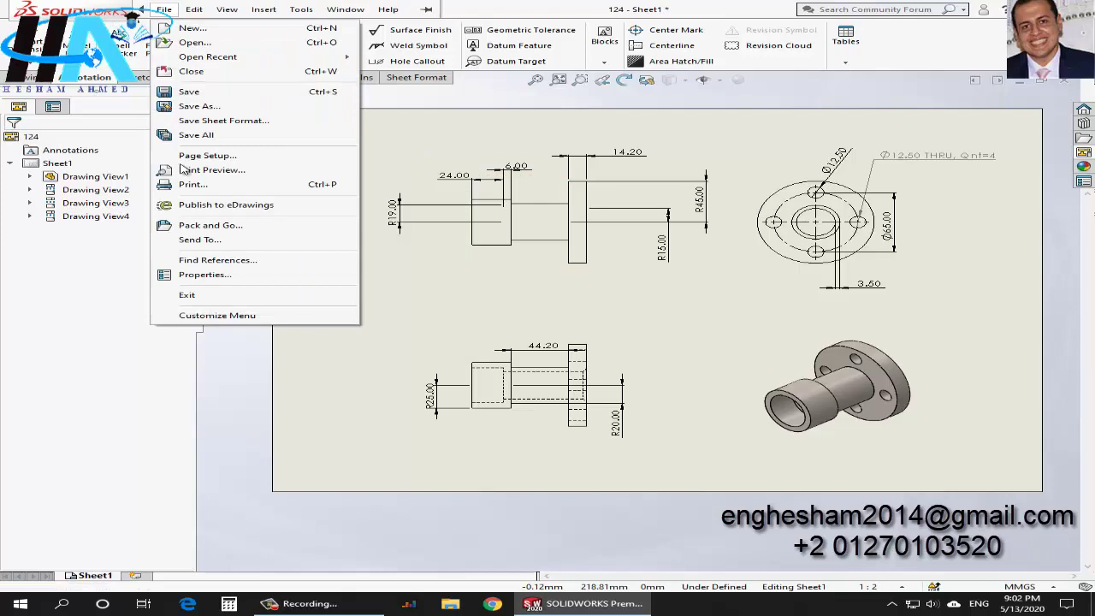
{"action": "left_click", "coordinate": [205, 106]}
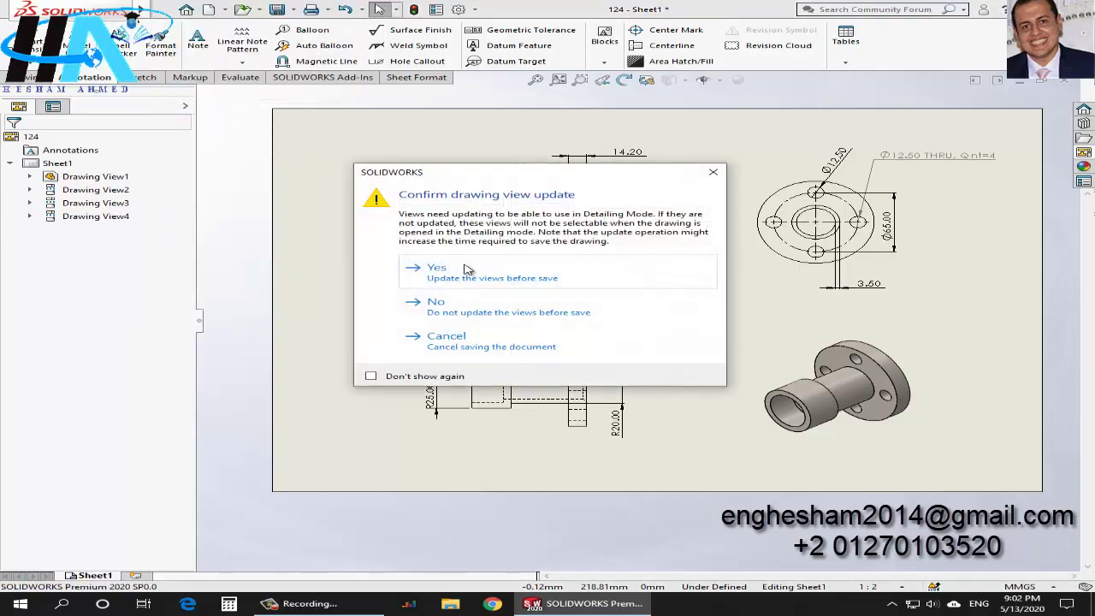
{"action": "left_click", "coordinate": [436, 270]}
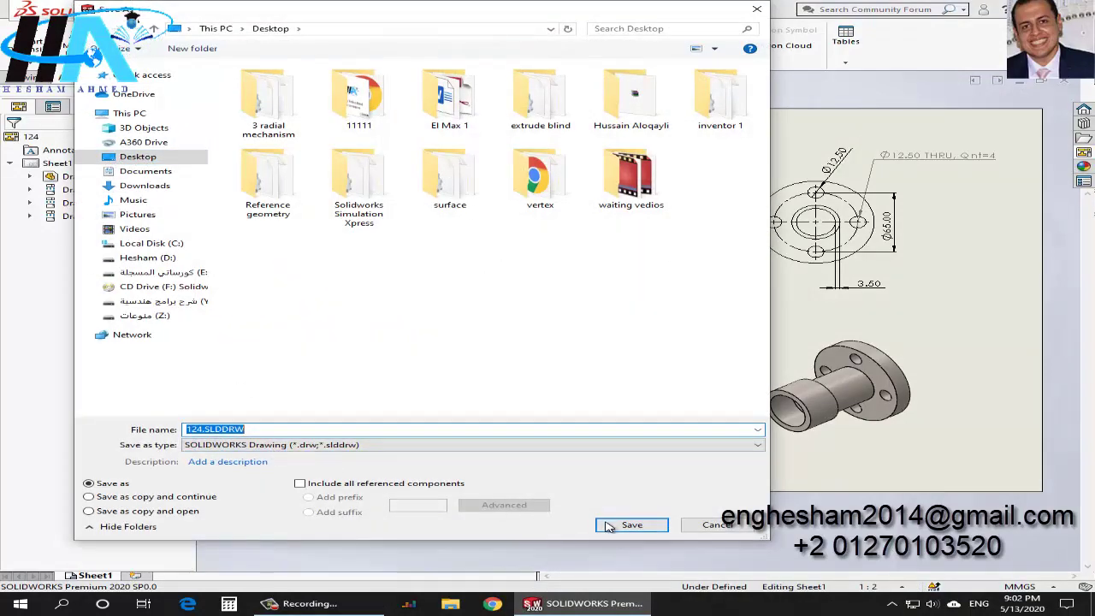
{"action": "left_click", "coordinate": [607, 526]}
{"action": "left_click", "coordinate": [572, 317]}
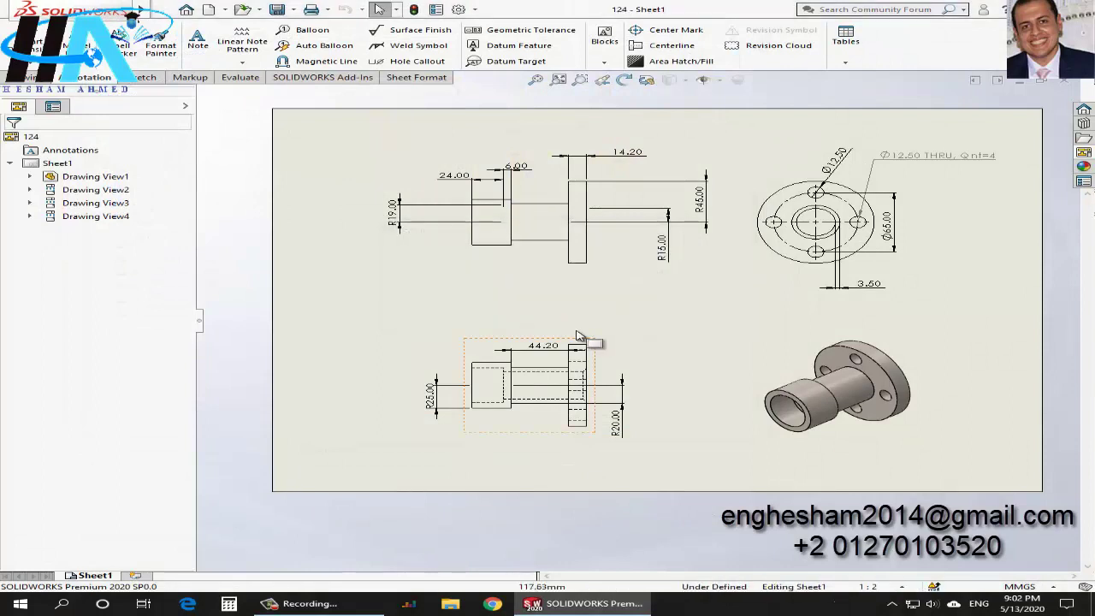
Step: Save a copy of the drawing as the JPEG image 124.JPG
{"action": "left_click", "coordinate": [164, 9]}
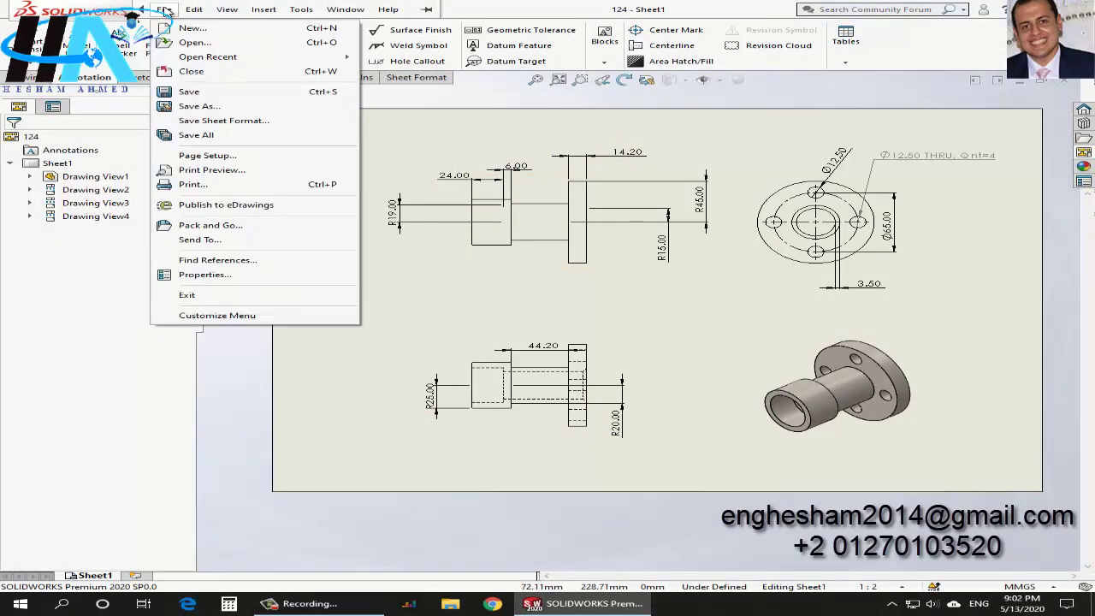
{"action": "left_click", "coordinate": [198, 106]}
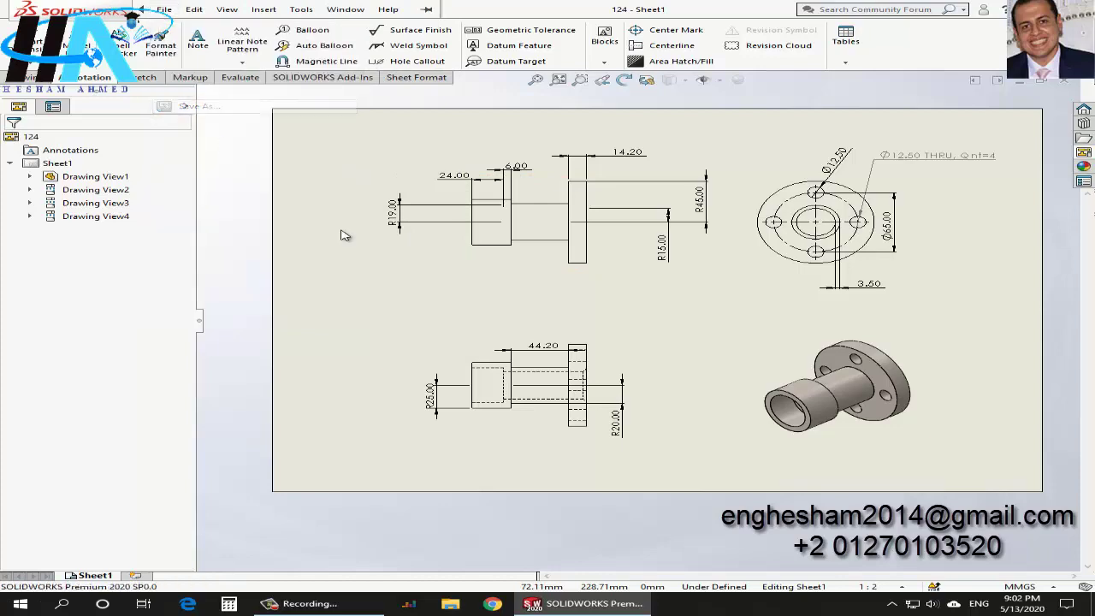
{"action": "left_click", "coordinate": [453, 446]}
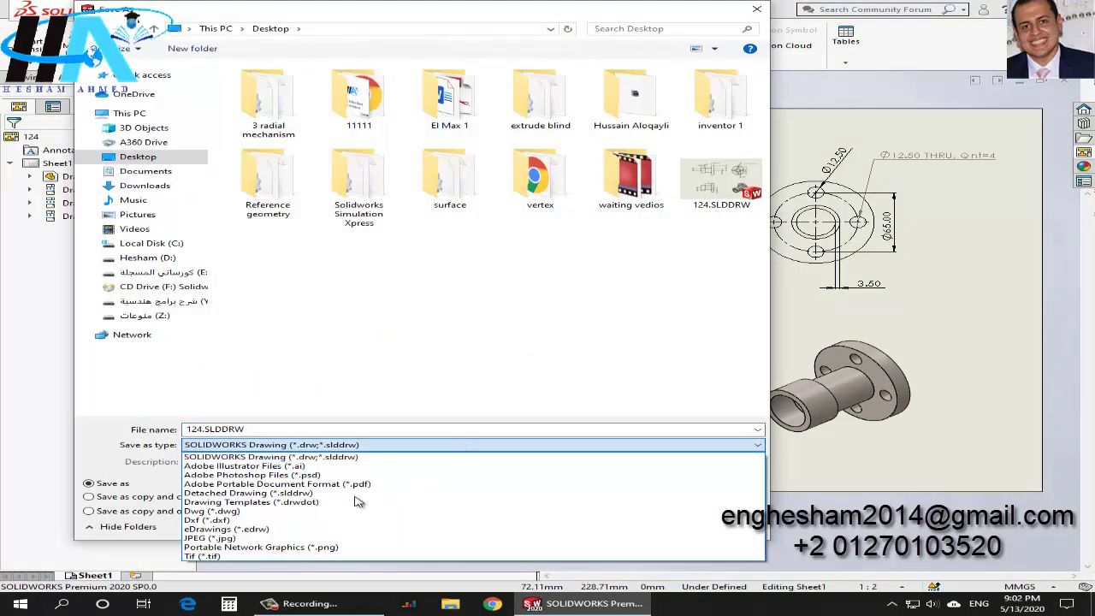
{"action": "left_click", "coordinate": [252, 538]}
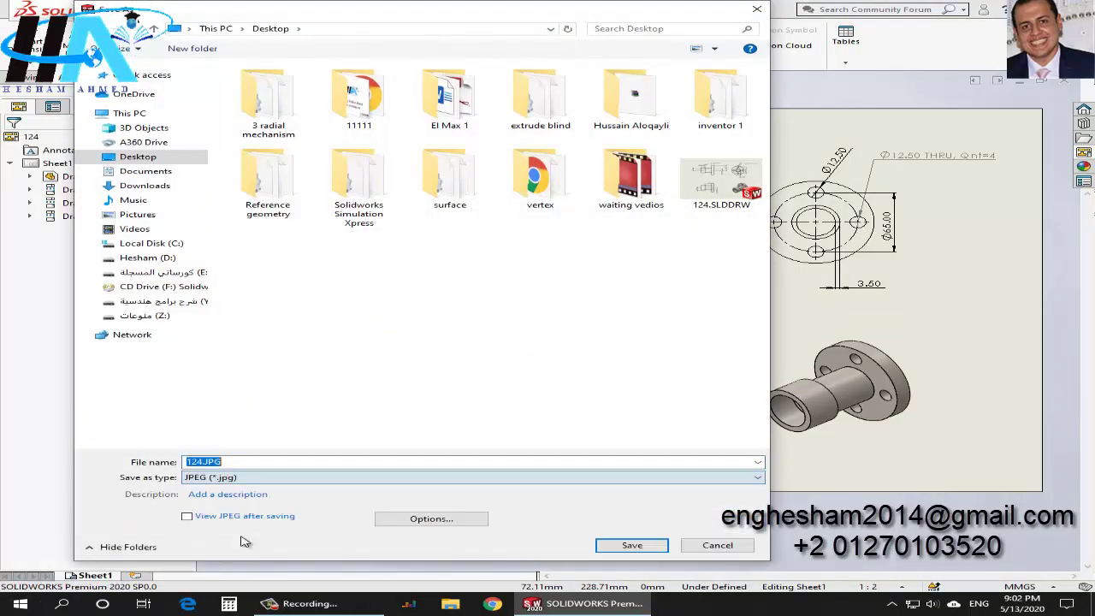
{"action": "left_click", "coordinate": [637, 544]}
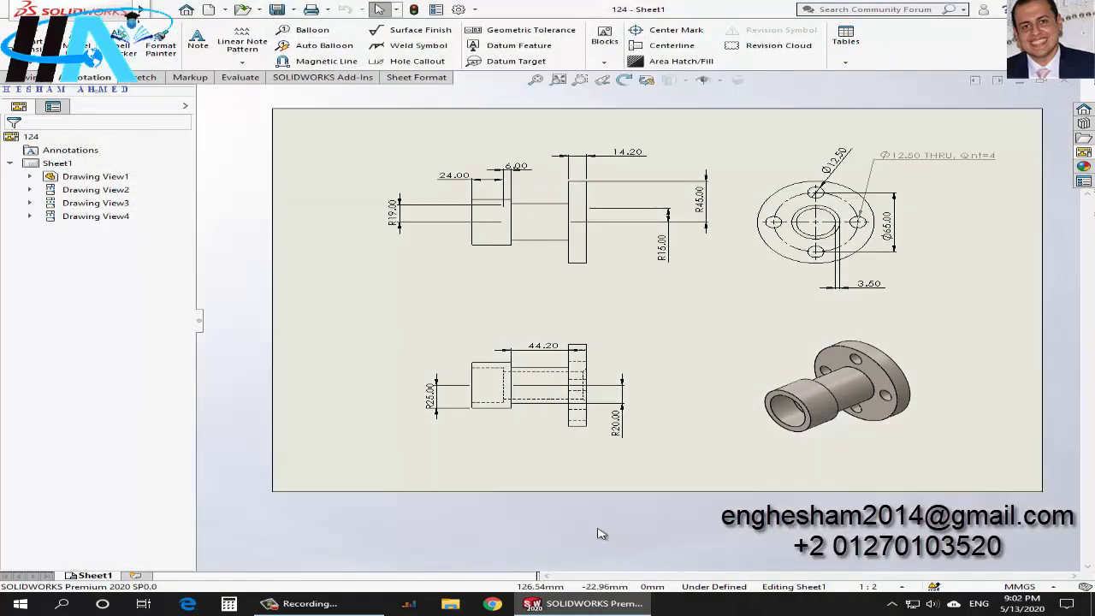
Step: Close the drawing to return to the part and review the Add-Ins list
{"action": "left_click", "coordinate": [1069, 81]}
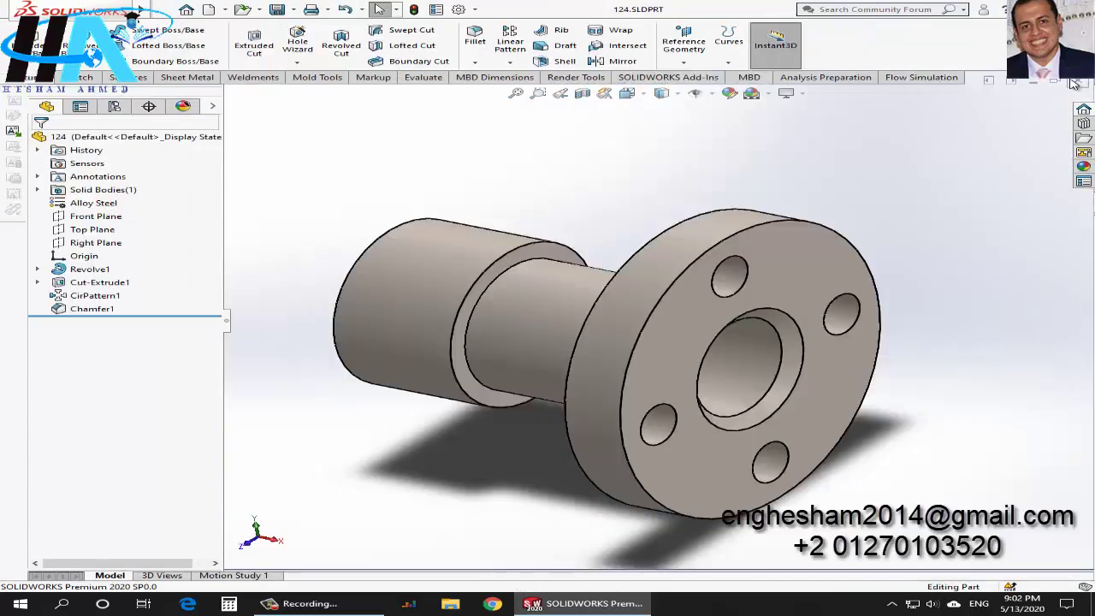
{"action": "scroll", "coordinate": [569, 368], "scroll_direction": "down", "scroll_amount": 2}
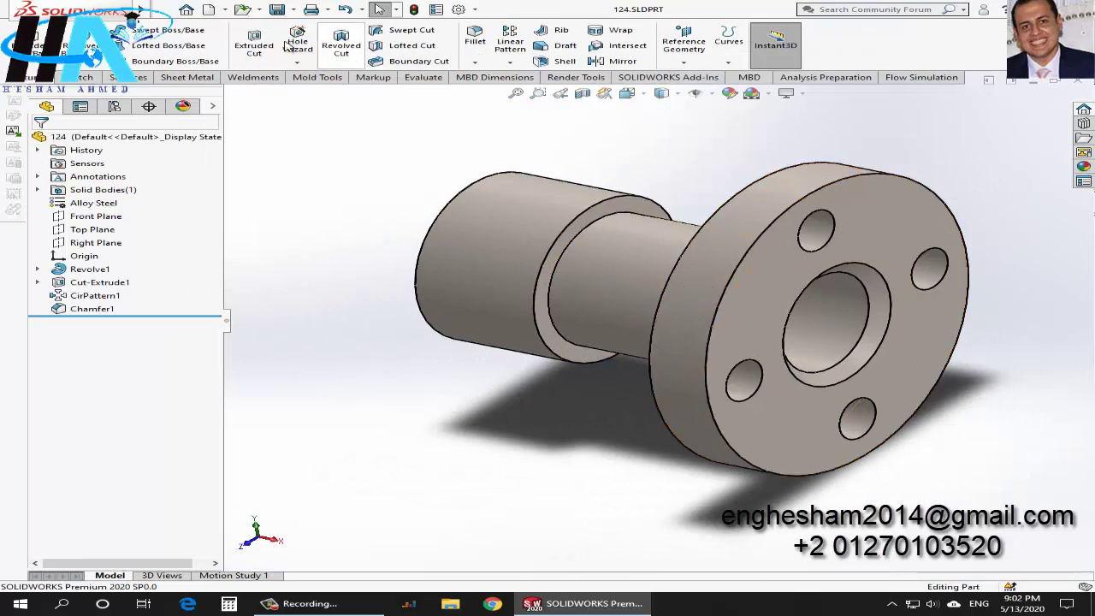
{"action": "left_click", "coordinate": [480, 10]}
{"action": "left_click", "coordinate": [501, 53]}
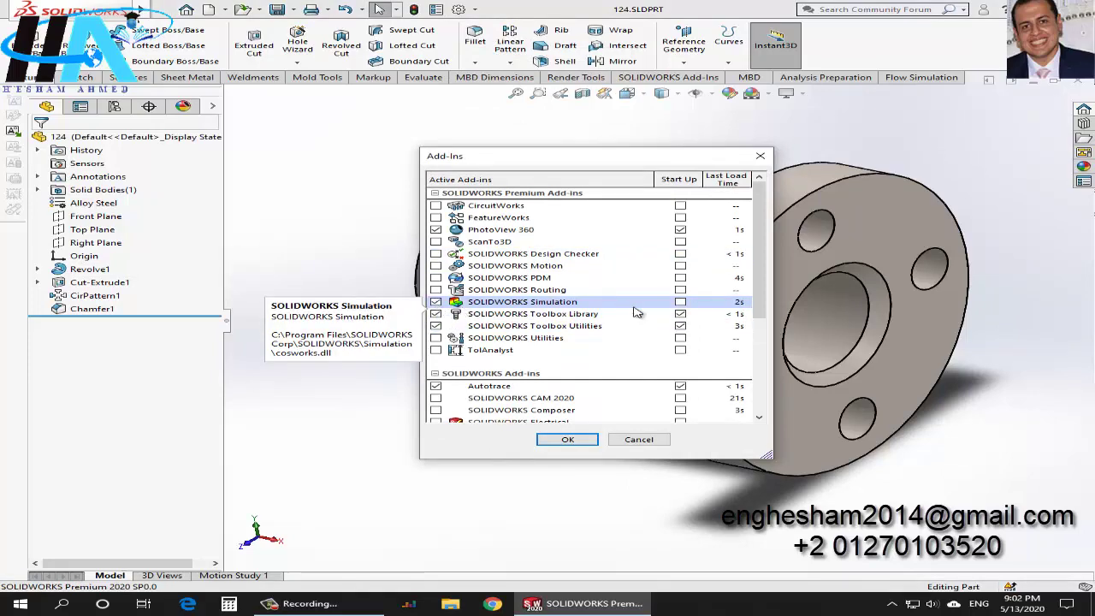
{"action": "left_click", "coordinate": [564, 439]}
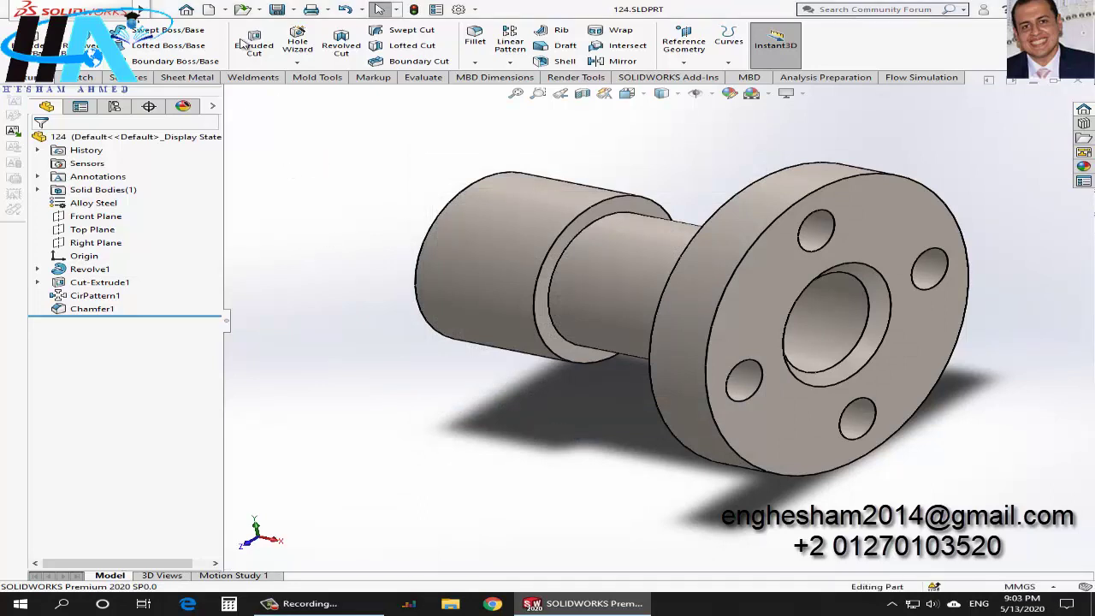
Step: Browse the PhotoView 360, Edit and File menus
{"action": "left_click", "coordinate": [359, 9]}
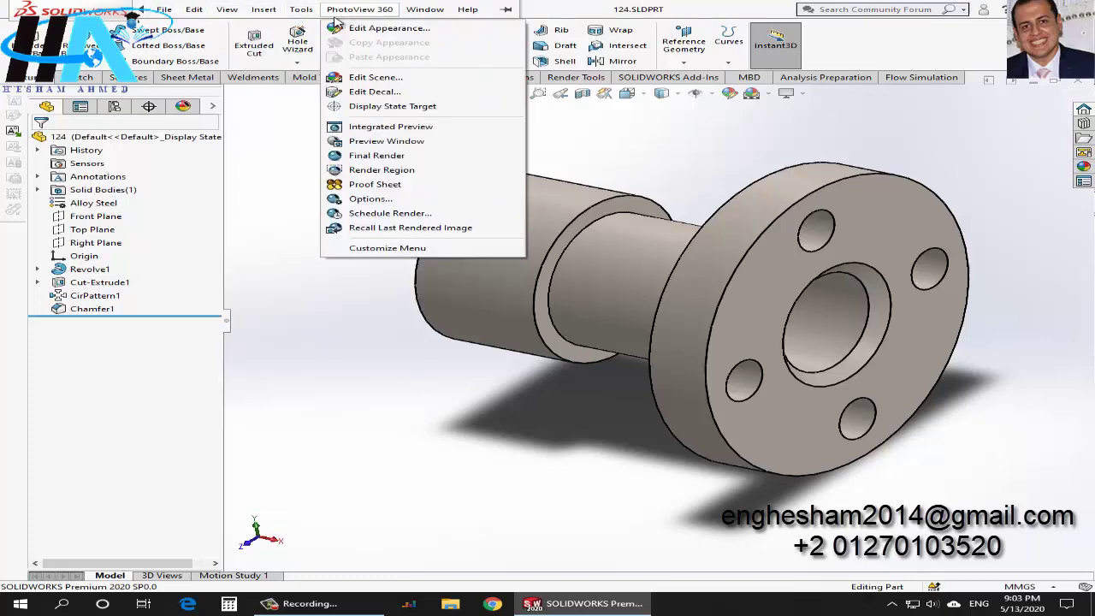
{"action": "left_click", "coordinate": [287, 161]}
{"action": "left_click", "coordinate": [194, 9]}
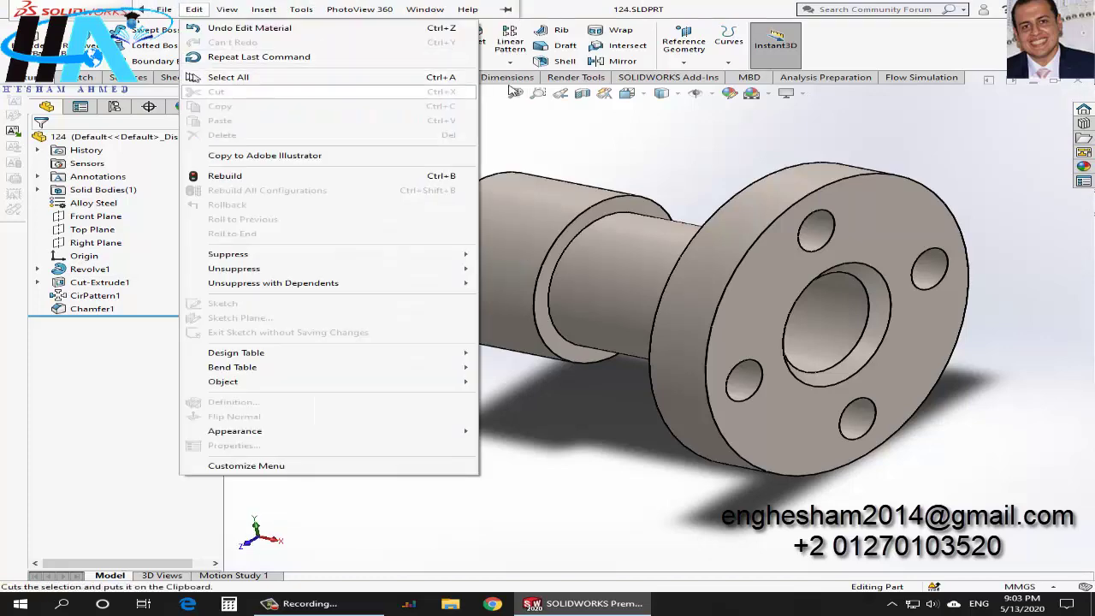
{"action": "left_click", "coordinate": [242, 32]}
{"action": "left_click", "coordinate": [164, 9]}
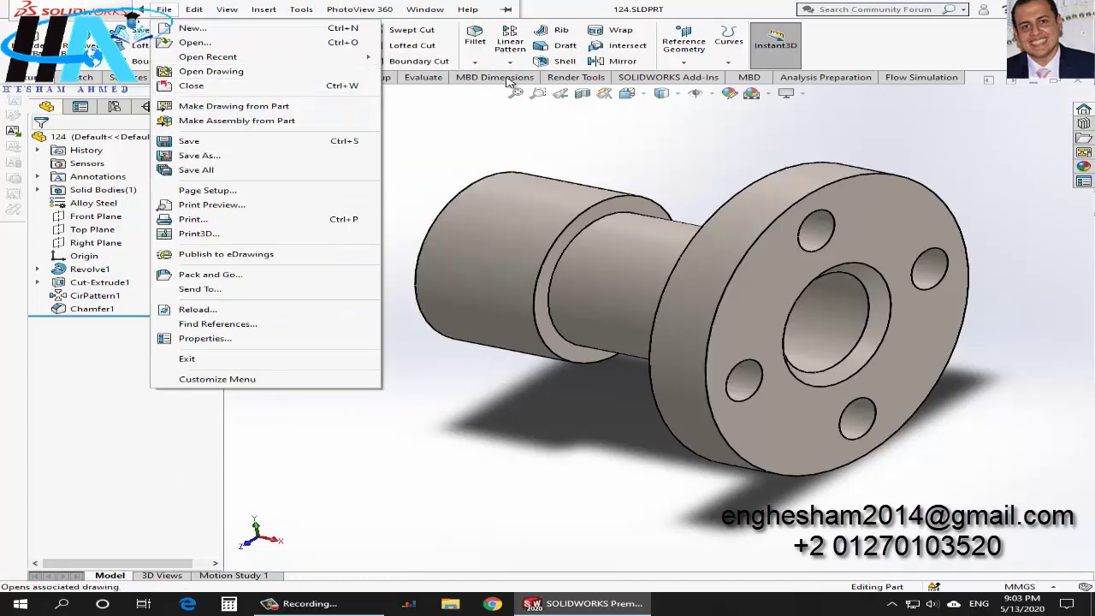
Step: Show the Flow Simulation commands, review the available command tabs, and zoom the part to fit
{"action": "left_click", "coordinate": [883, 81]}
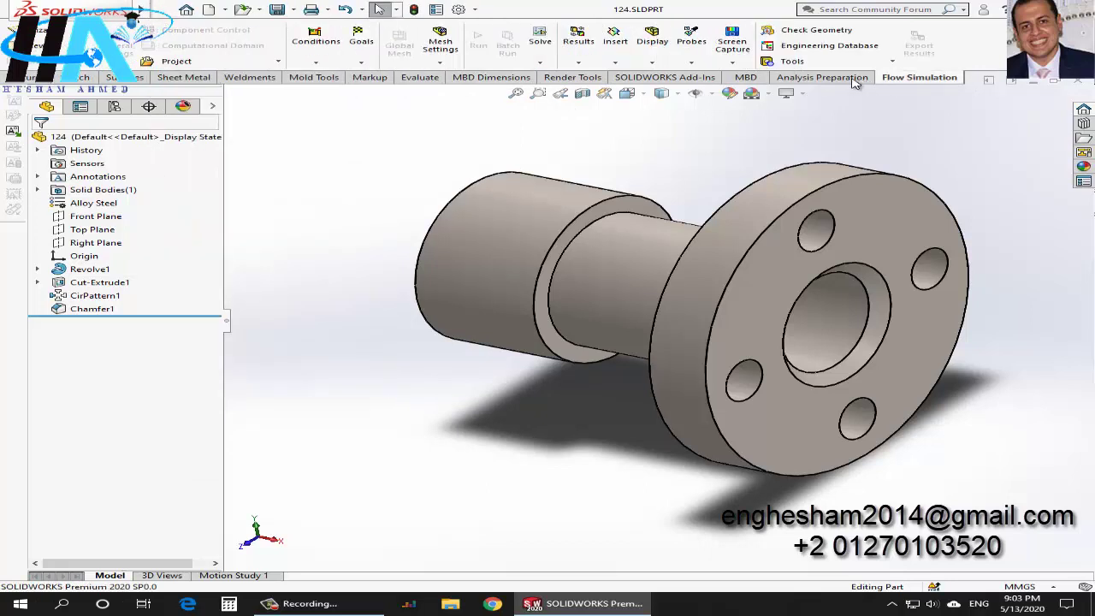
{"action": "right_click", "coordinate": [819, 80]}
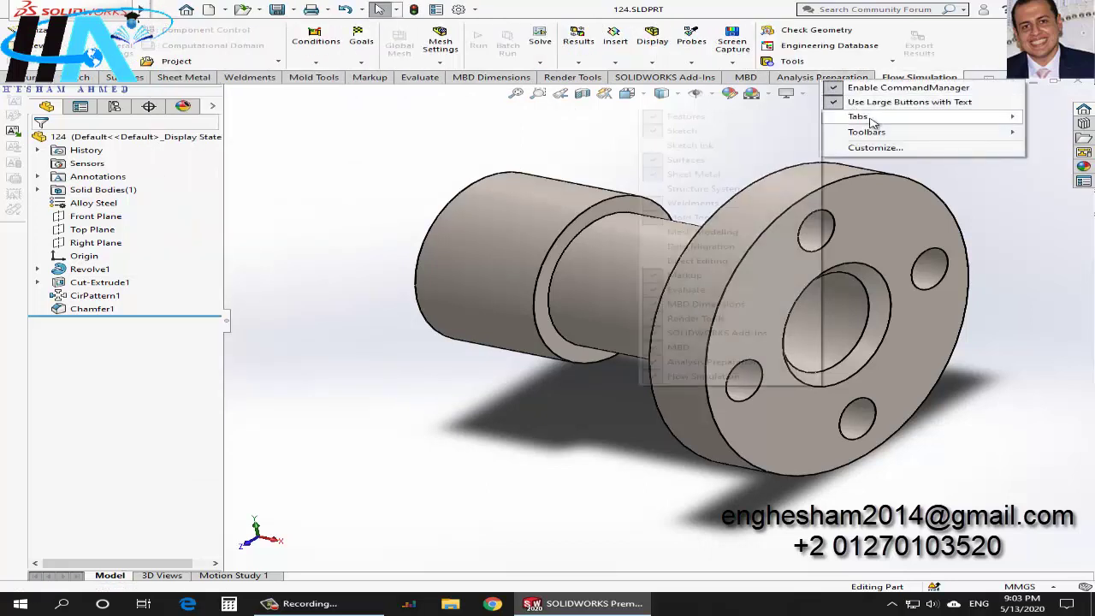
{"action": "mouse_move", "coordinate": [923, 116]}
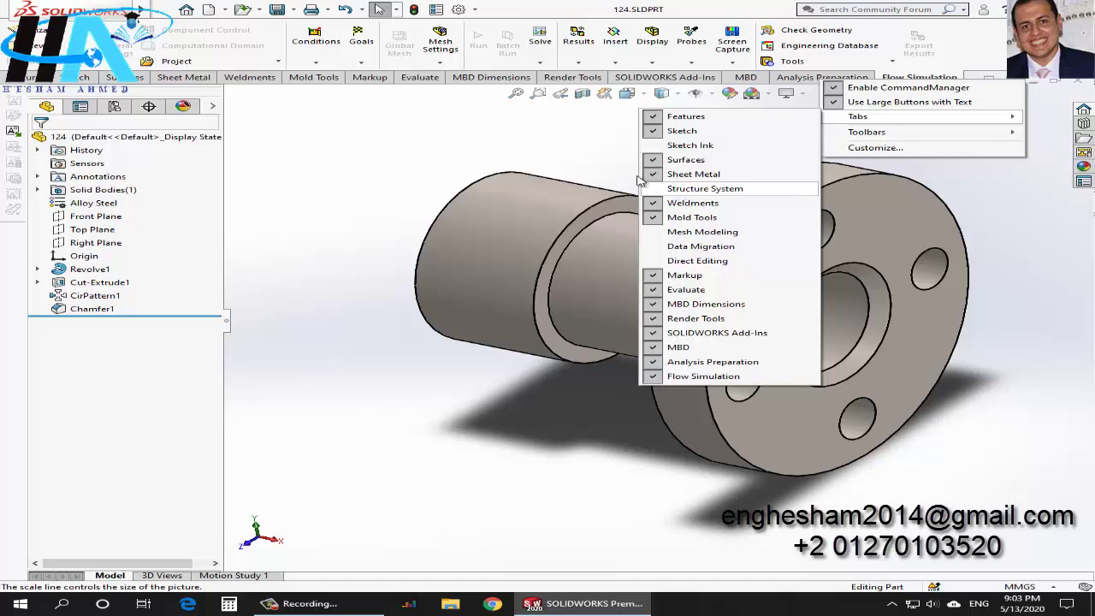
{"action": "left_click", "coordinate": [527, 156]}
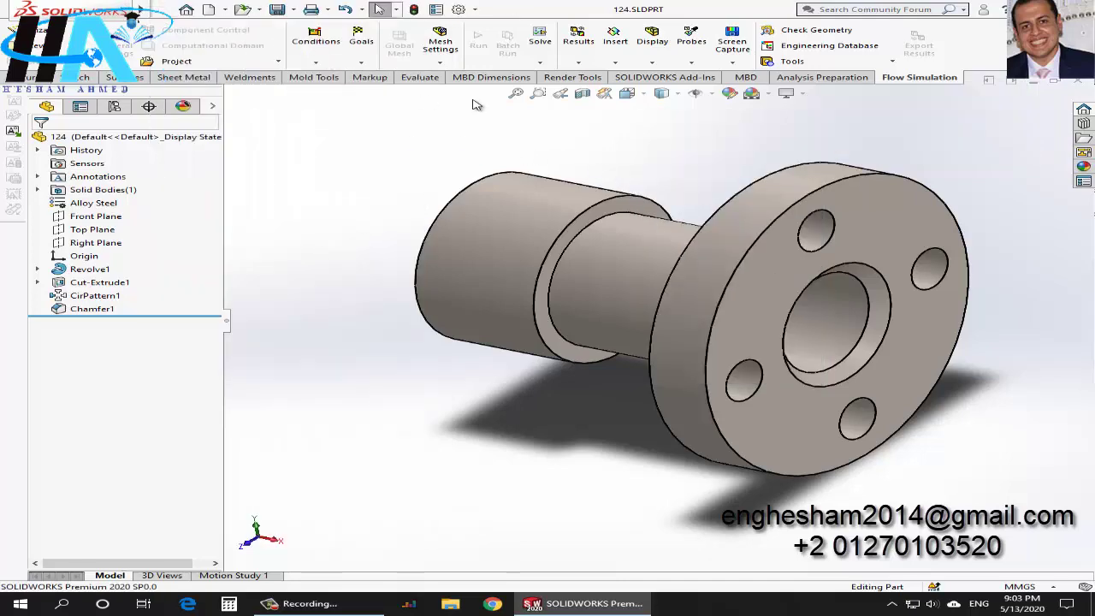
{"action": "left_click", "coordinate": [517, 92]}
Step: Enable the SOLIDWORKS Simulation add-in and view its Simulation commands
{"action": "left_click", "coordinate": [474, 10]}
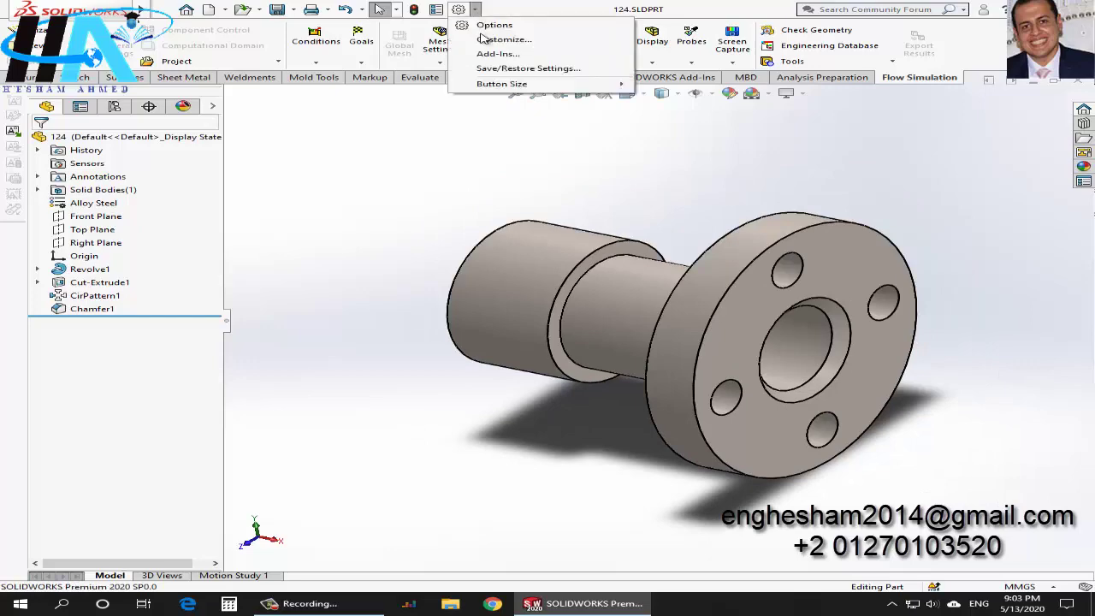
{"action": "left_click", "coordinate": [500, 56]}
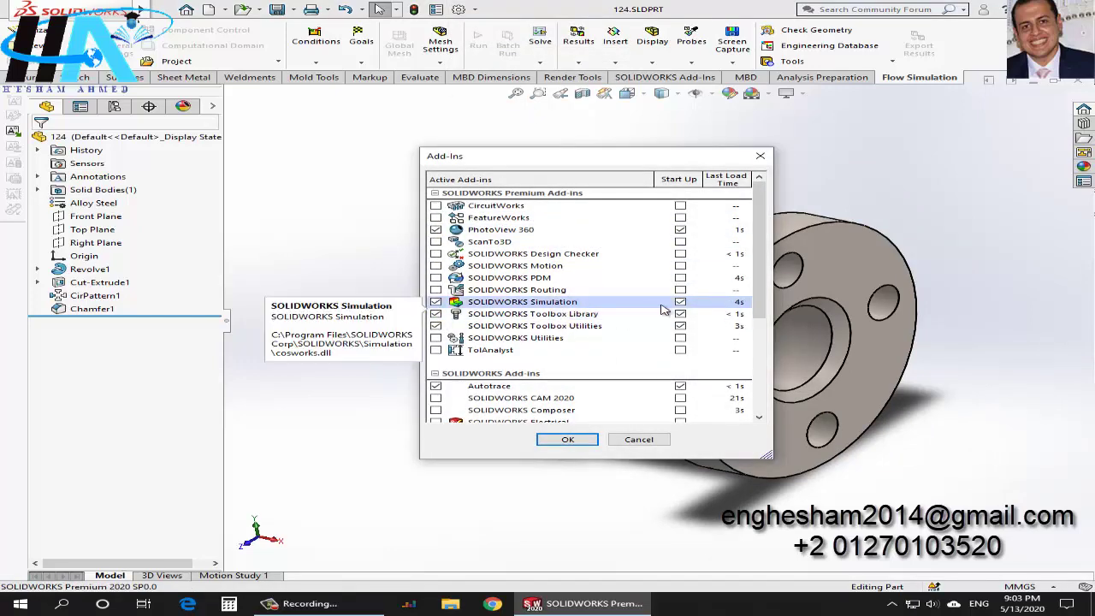
{"action": "left_click", "coordinate": [564, 439]}
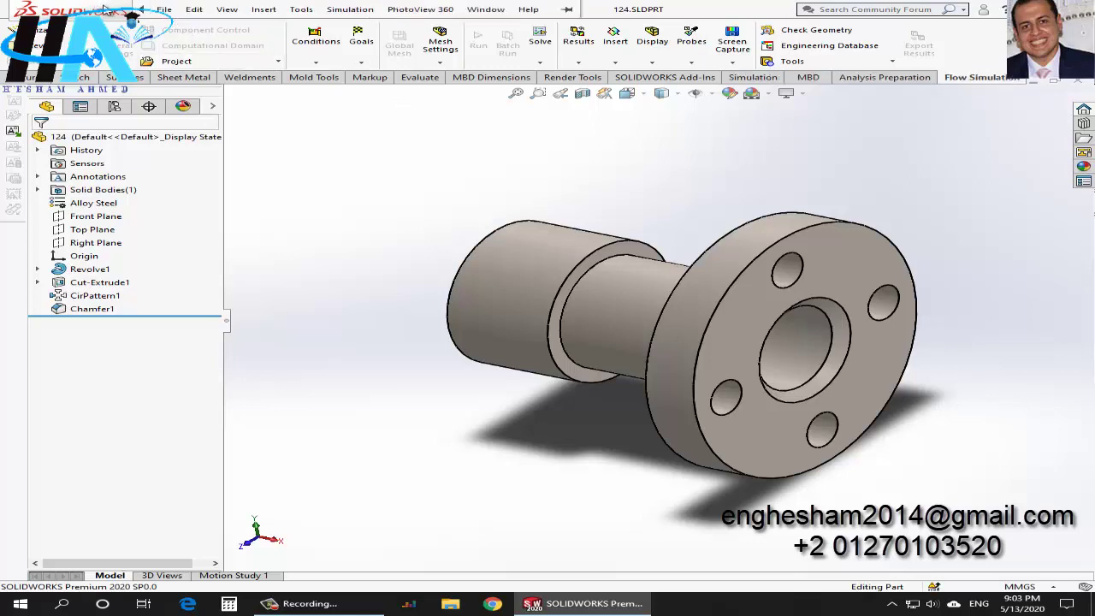
{"action": "left_click", "coordinate": [342, 10]}
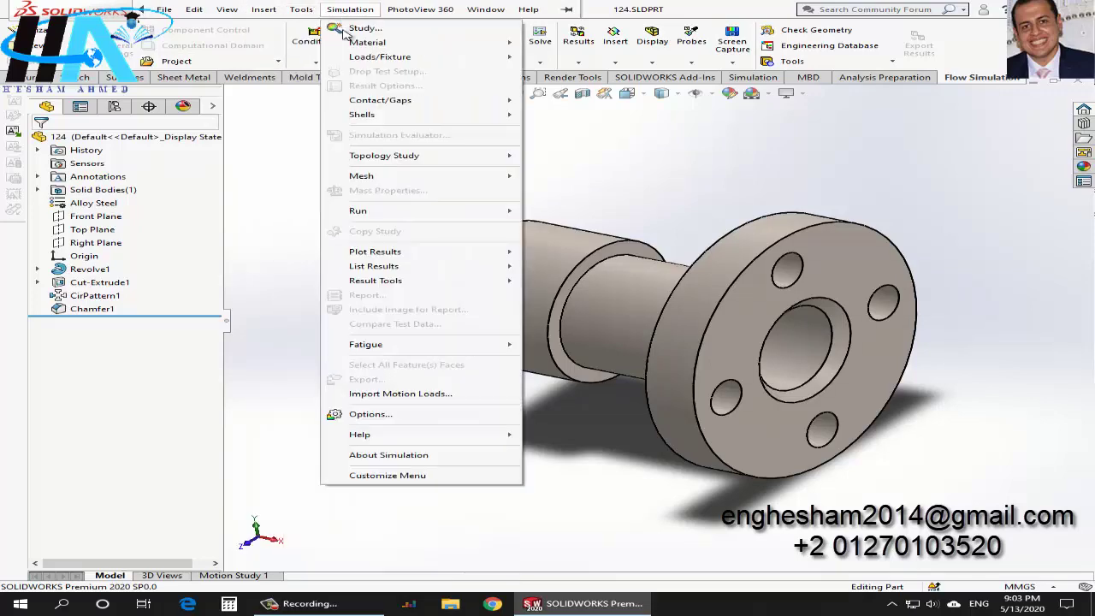
{"action": "left_click", "coordinate": [388, 419]}
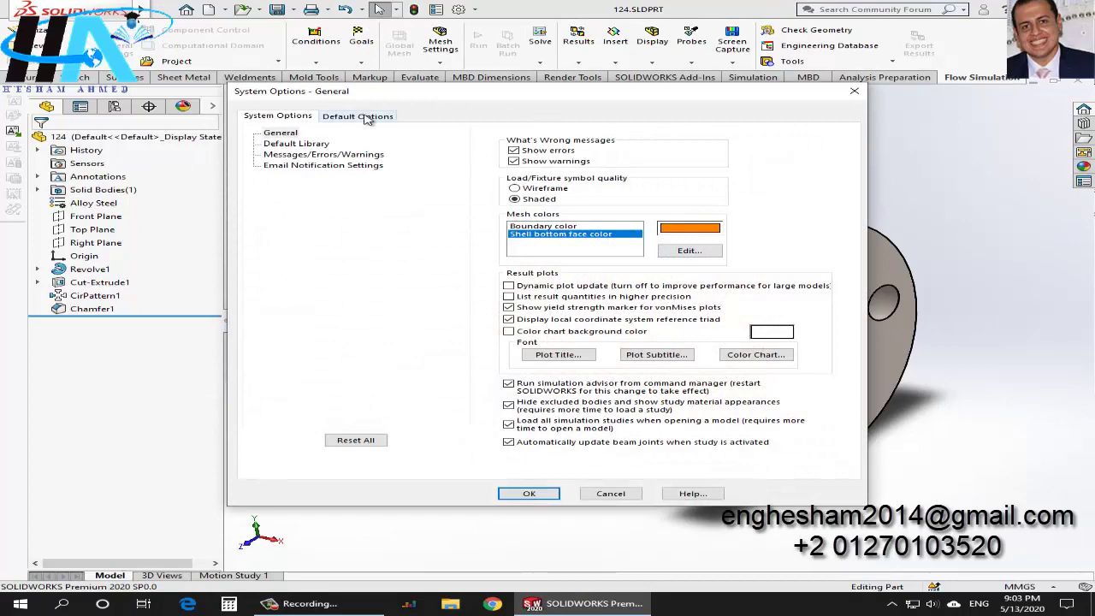
{"action": "left_click", "coordinate": [366, 117]}
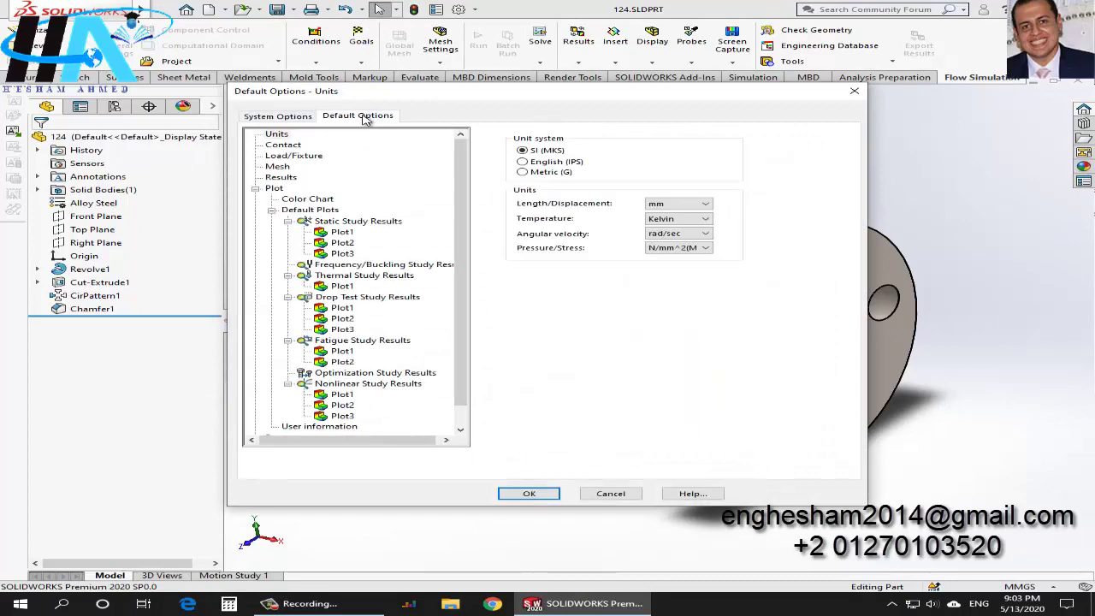
{"action": "left_click", "coordinate": [282, 177]}
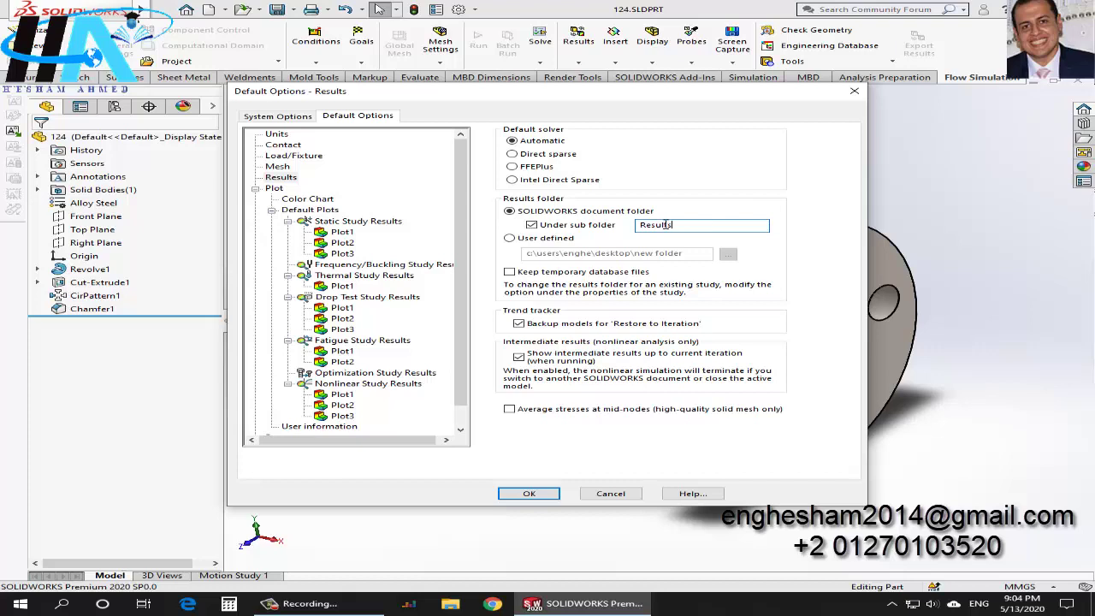
{"action": "left_click", "coordinate": [321, 201]}
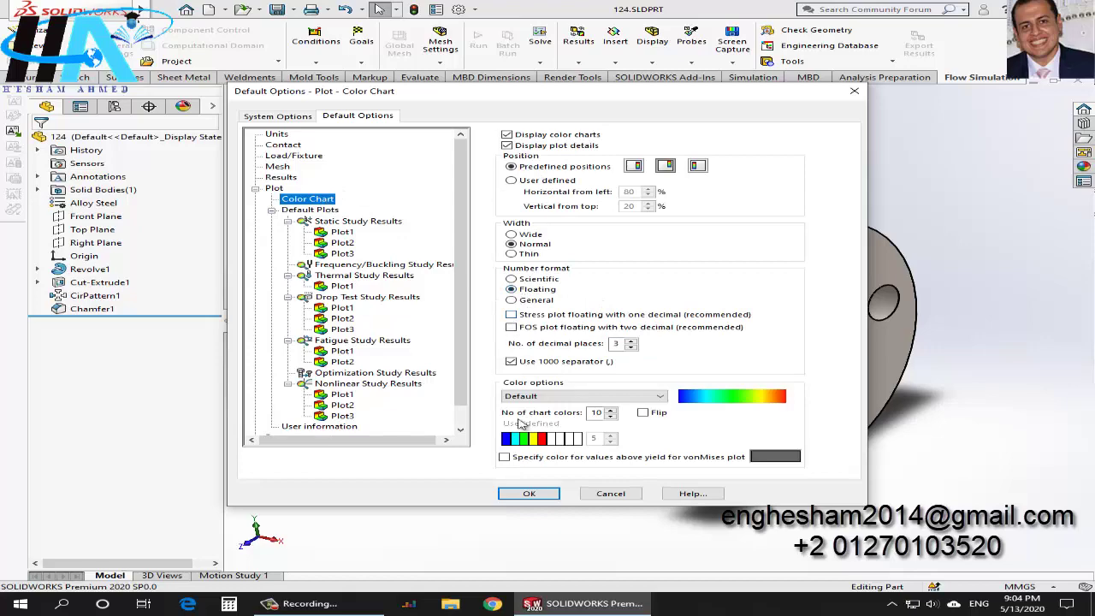
{"action": "left_click", "coordinate": [537, 493]}
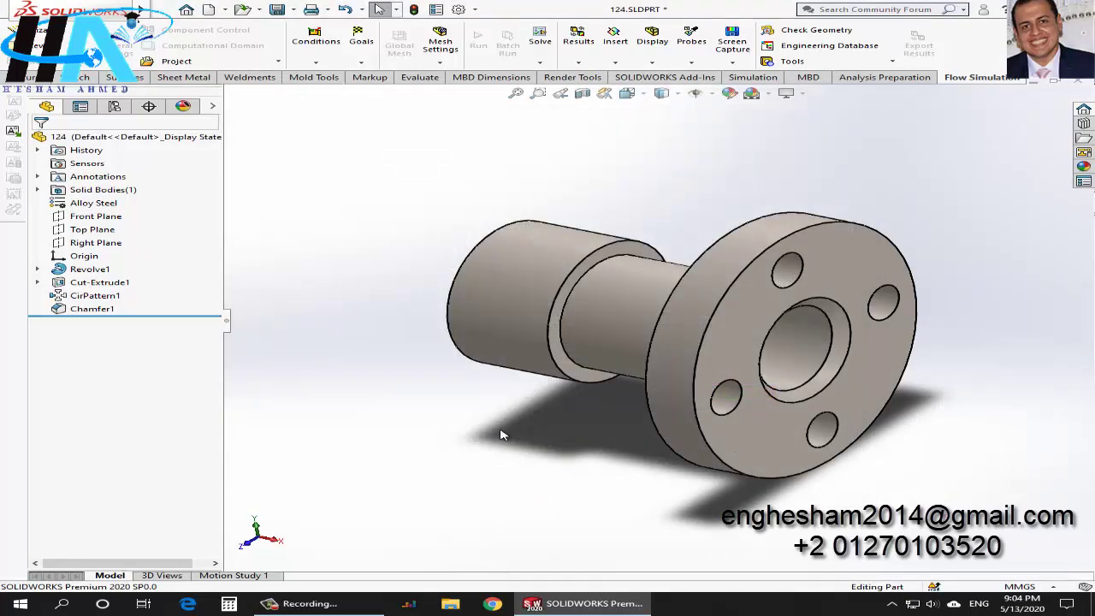
Step: Create a new static simulation study named '124'
{"action": "left_click", "coordinate": [752, 77]}
{"action": "left_click", "coordinate": [31, 75]}
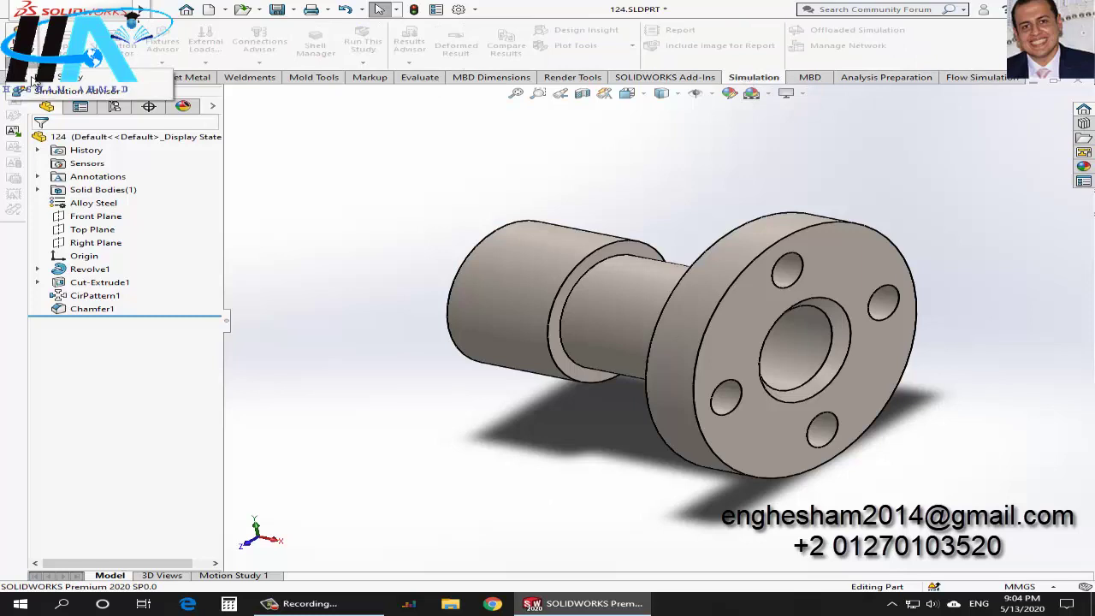
{"action": "left_click", "coordinate": [36, 78]}
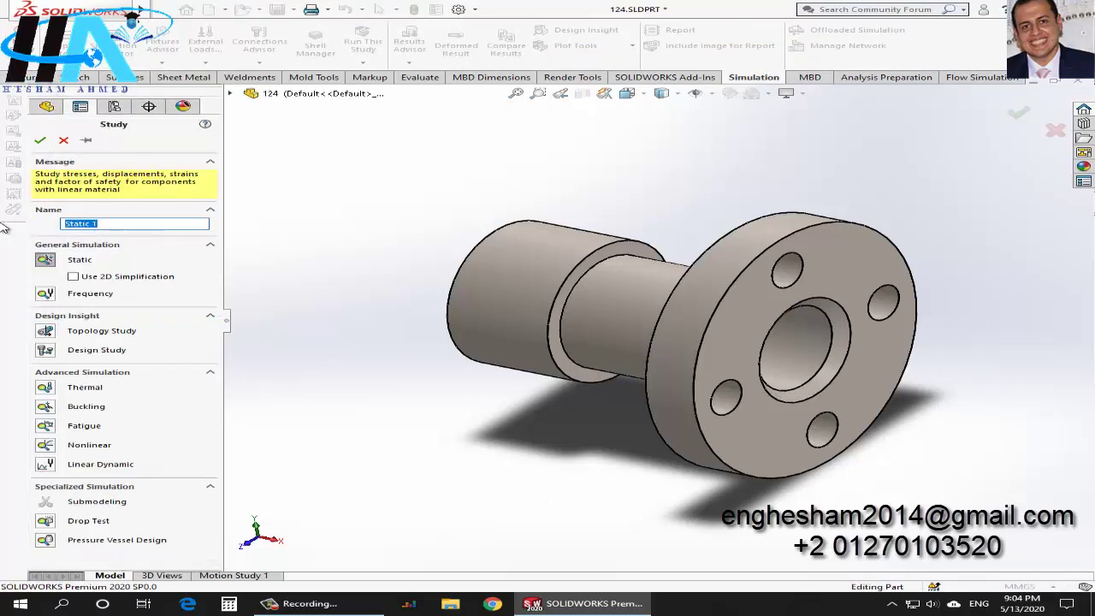
{"action": "type", "text": "124"}
{"action": "left_click", "coordinate": [39, 140]}
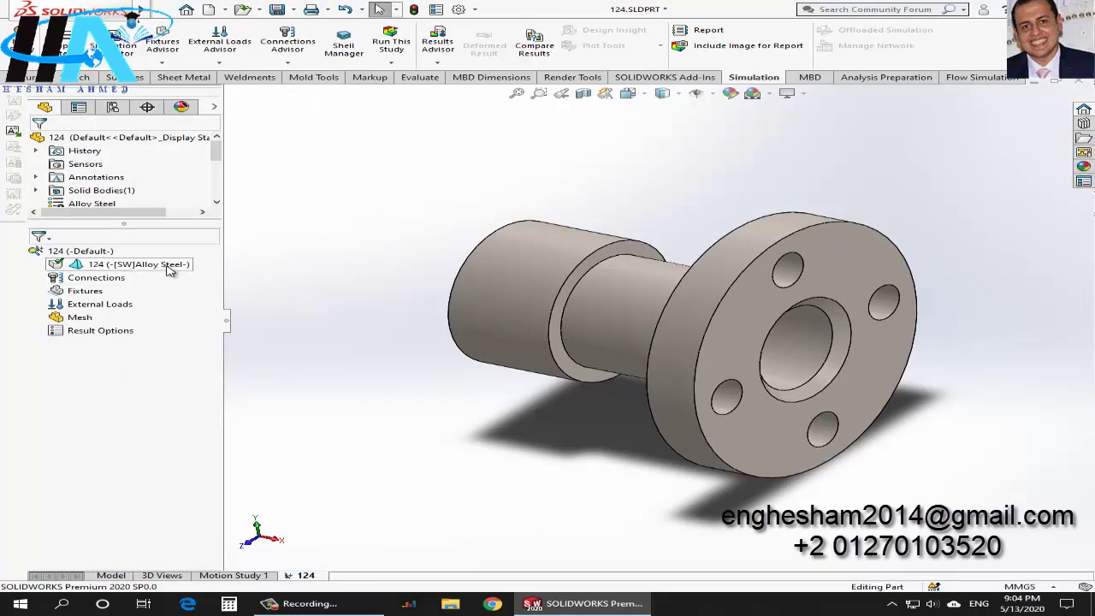
Step: Add a Fixed Geometry fixture on all four flange bolt-hole faces
{"action": "right_click", "coordinate": [87, 292]}
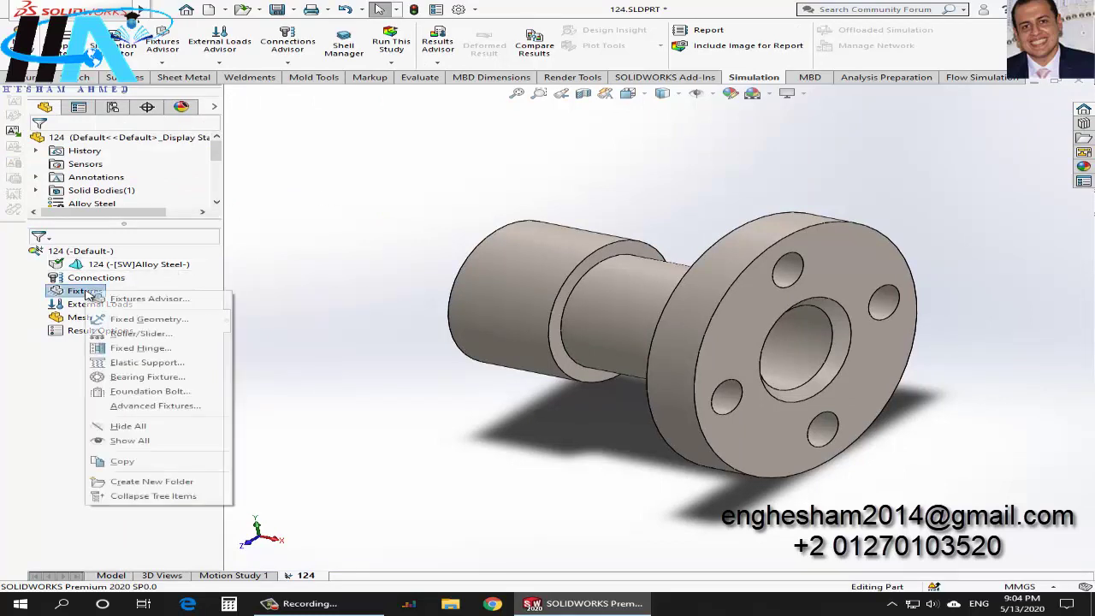
{"action": "left_click", "coordinate": [135, 321]}
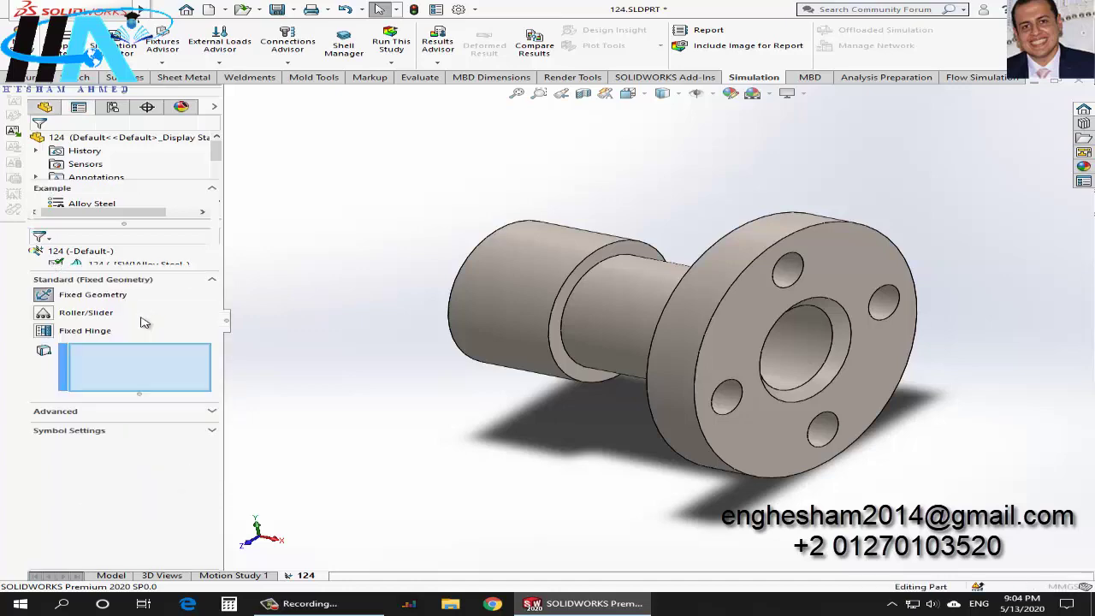
{"action": "left_click", "coordinate": [783, 305]}
{"action": "scroll", "coordinate": [783, 308], "scroll_direction": "down", "scroll_amount": 2}
{"action": "scroll", "coordinate": [782, 312], "scroll_direction": "down", "scroll_amount": 3}
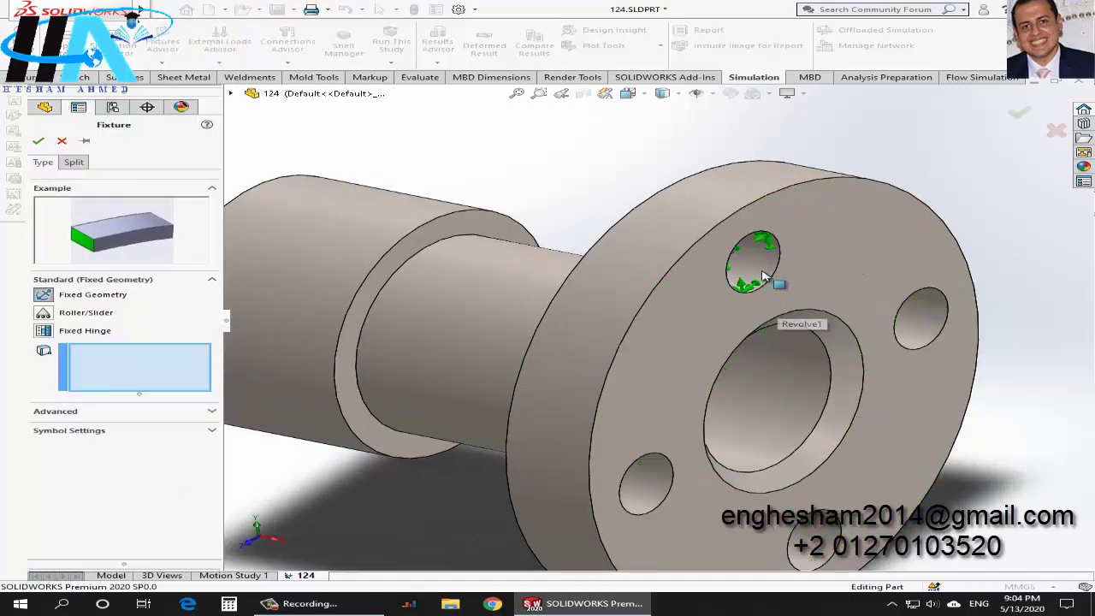
{"action": "left_click", "coordinate": [747, 263]}
{"action": "left_click", "coordinate": [921, 342]}
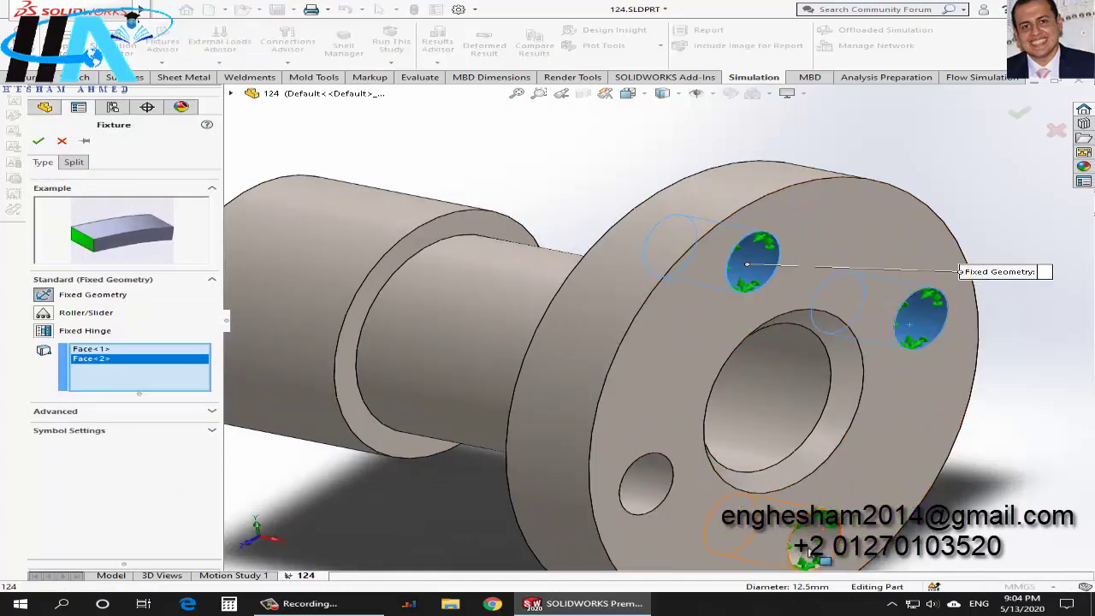
{"action": "left_click", "coordinate": [746, 530]}
{"action": "left_click", "coordinate": [650, 479]}
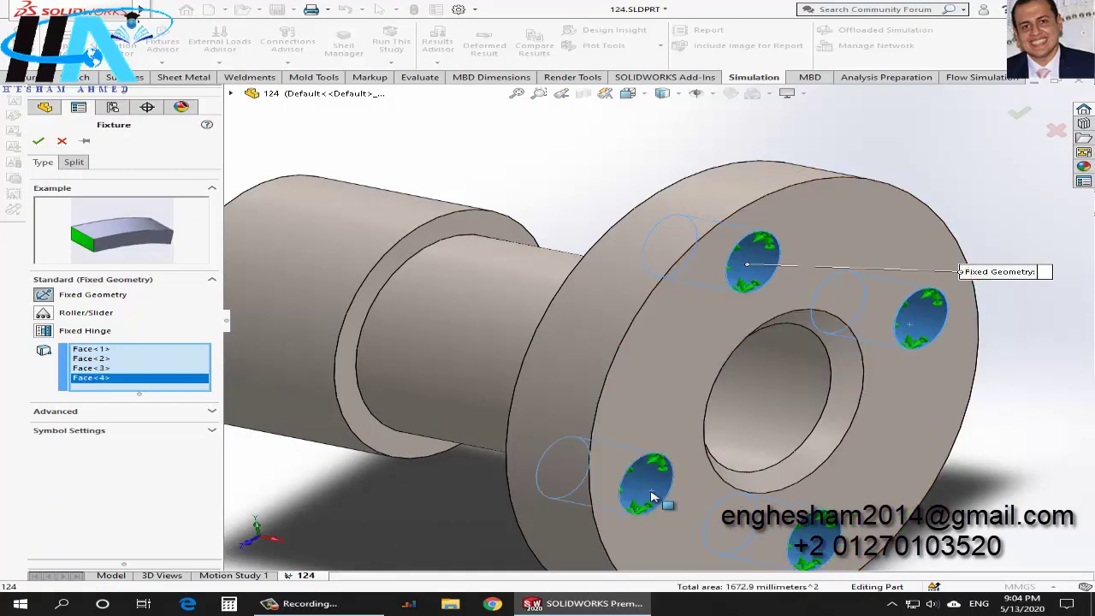
{"action": "left_click", "coordinate": [38, 140]}
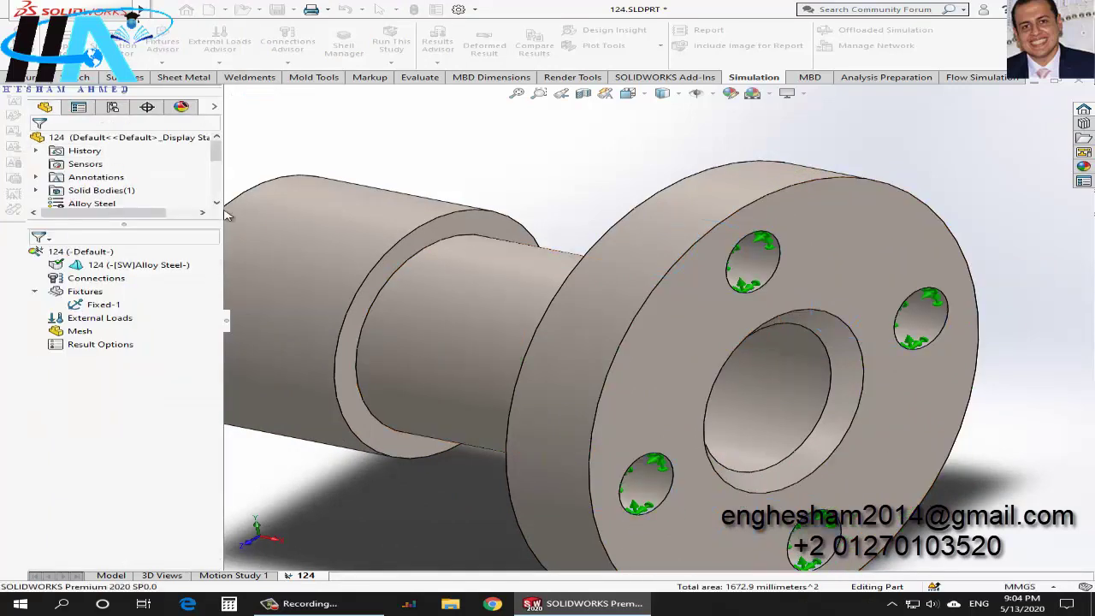
{"action": "scroll", "coordinate": [476, 313], "scroll_direction": "up", "scroll_amount": 5}
{"action": "scroll", "coordinate": [526, 332], "scroll_direction": "down", "scroll_amount": 2}
{"action": "scroll", "coordinate": [547, 335], "scroll_direction": "down", "scroll_amount": 2}
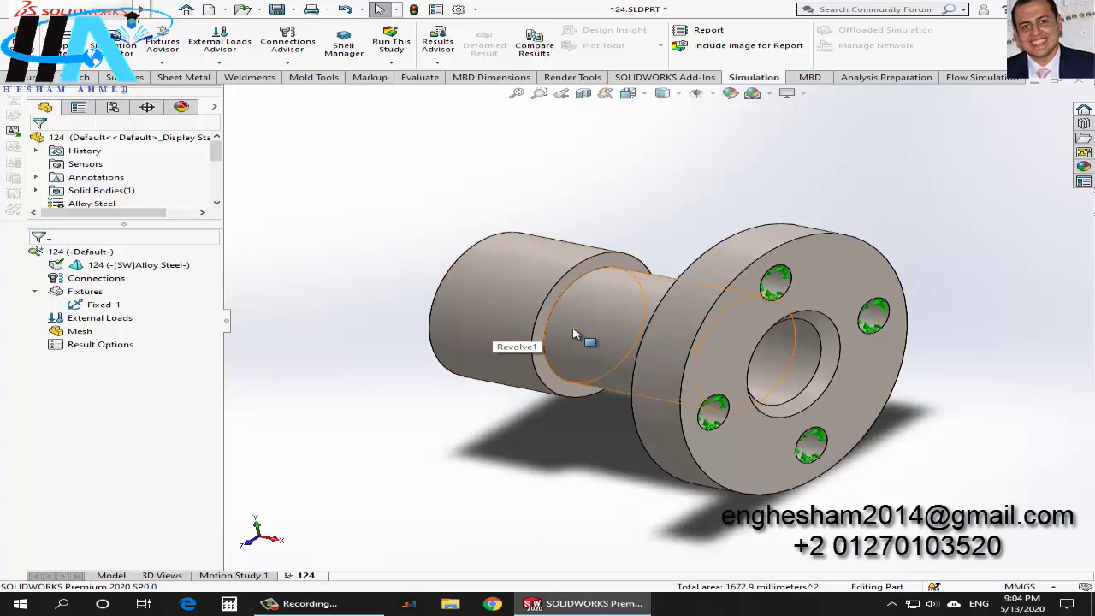
Step: Apply a reversed 10,000 N force to the shaft's free end face
{"action": "right_click", "coordinate": [91, 322]}
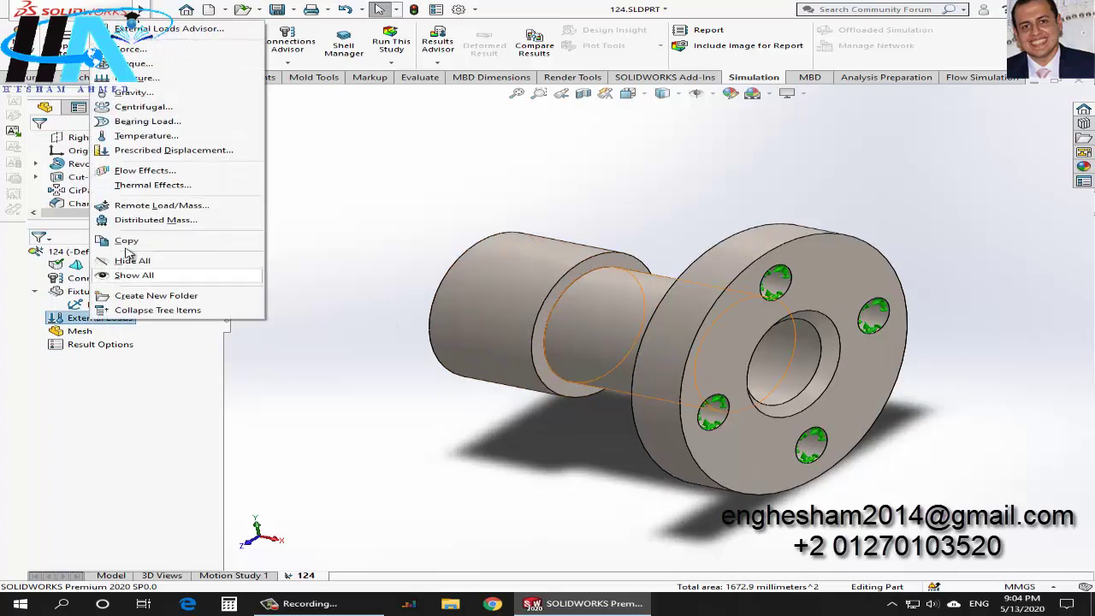
{"action": "left_click", "coordinate": [138, 65]}
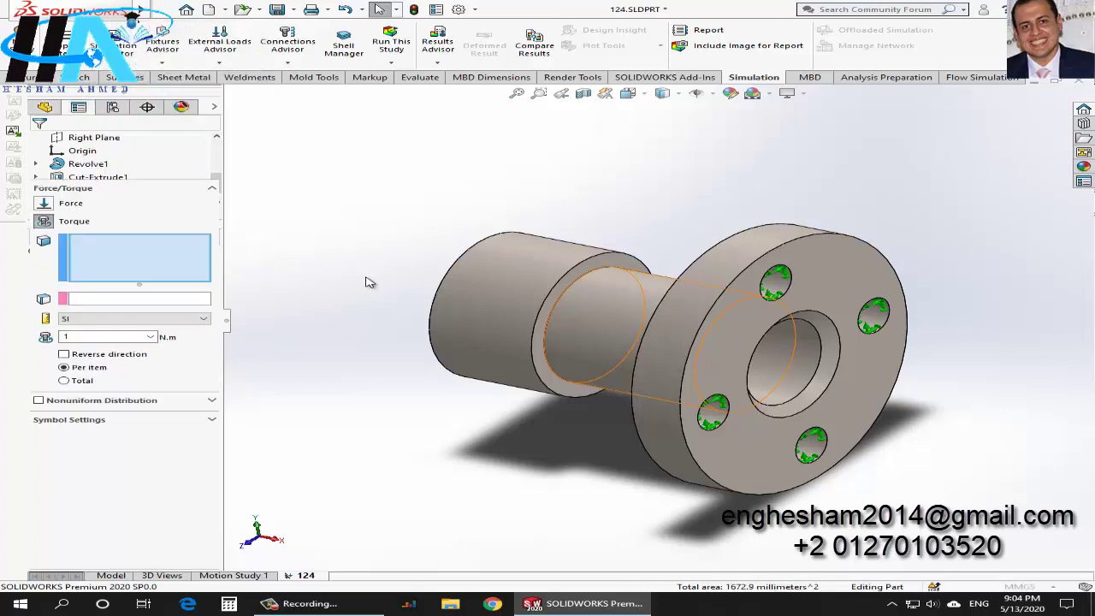
{"action": "left_click", "coordinate": [61, 140]}
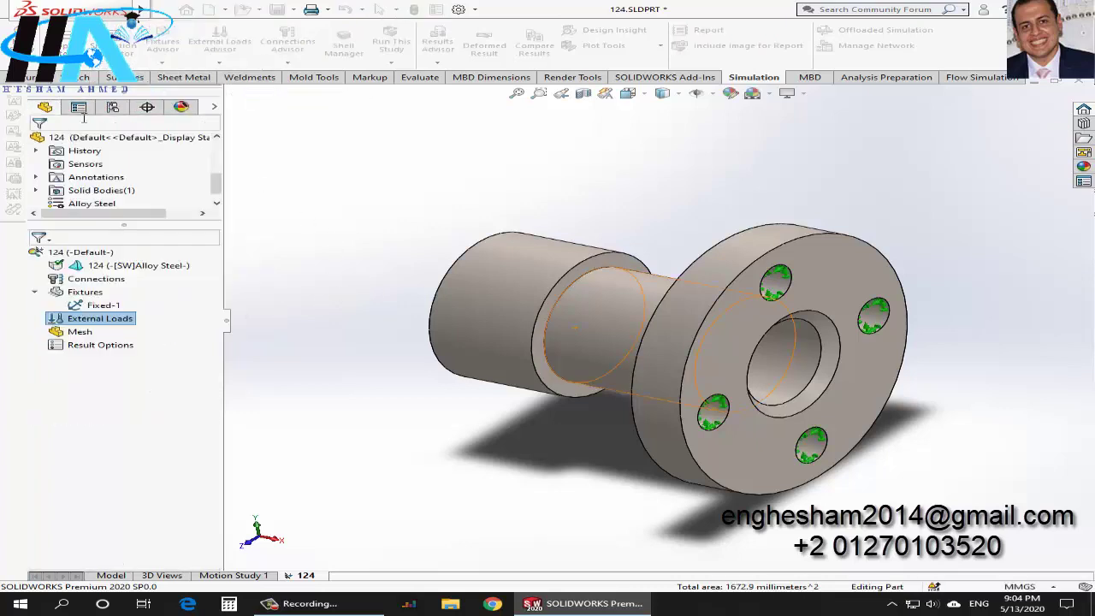
{"action": "right_click", "coordinate": [92, 321]}
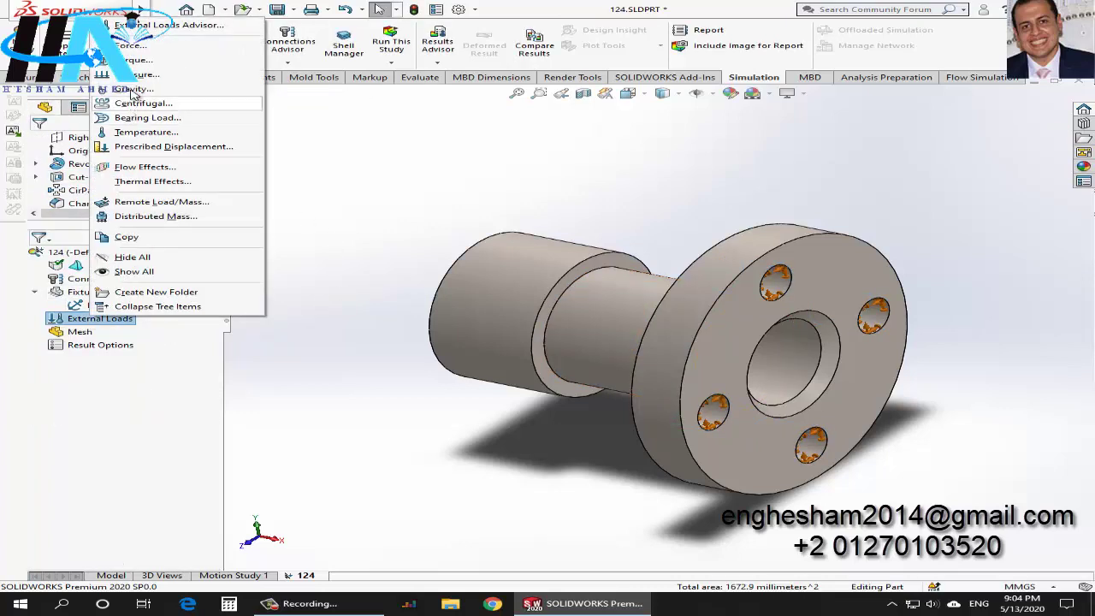
{"action": "left_click", "coordinate": [128, 46]}
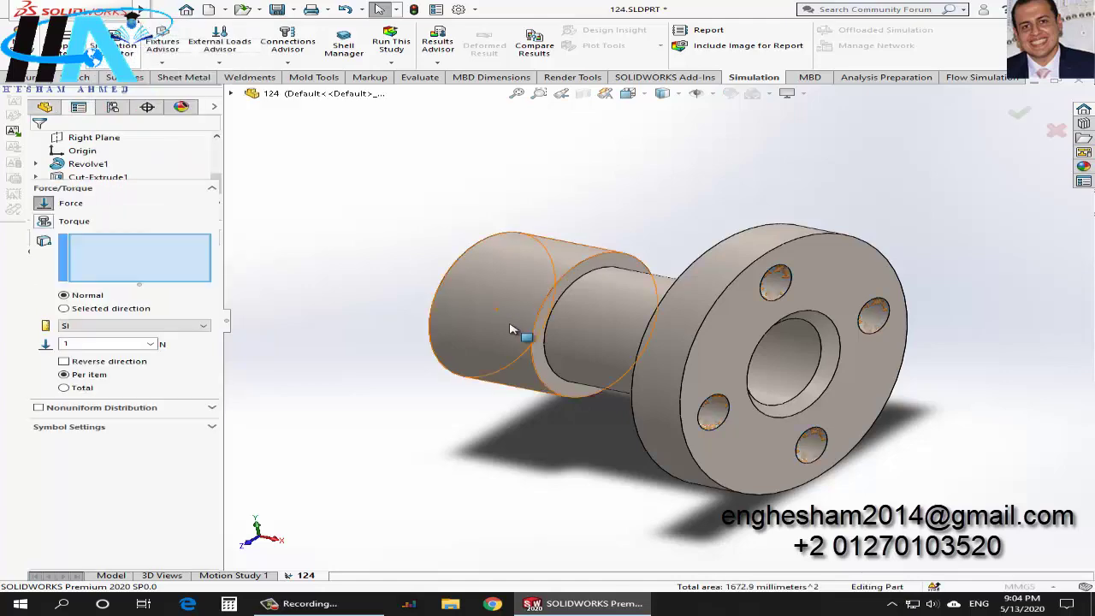
{"action": "scroll", "coordinate": [513, 327], "scroll_direction": "down", "scroll_amount": 2}
{"action": "scroll", "coordinate": [517, 312], "scroll_direction": "down", "scroll_amount": 2}
{"action": "middle_click_drag", "start_coordinate": [524, 309], "coordinate": [479, 389]}
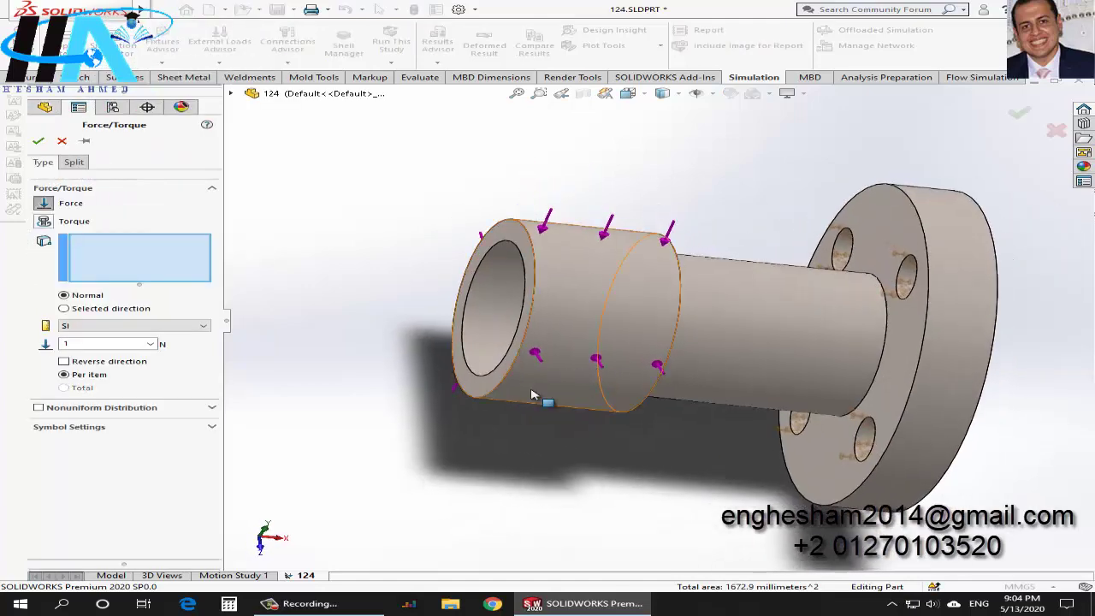
{"action": "left_click", "coordinate": [473, 390]}
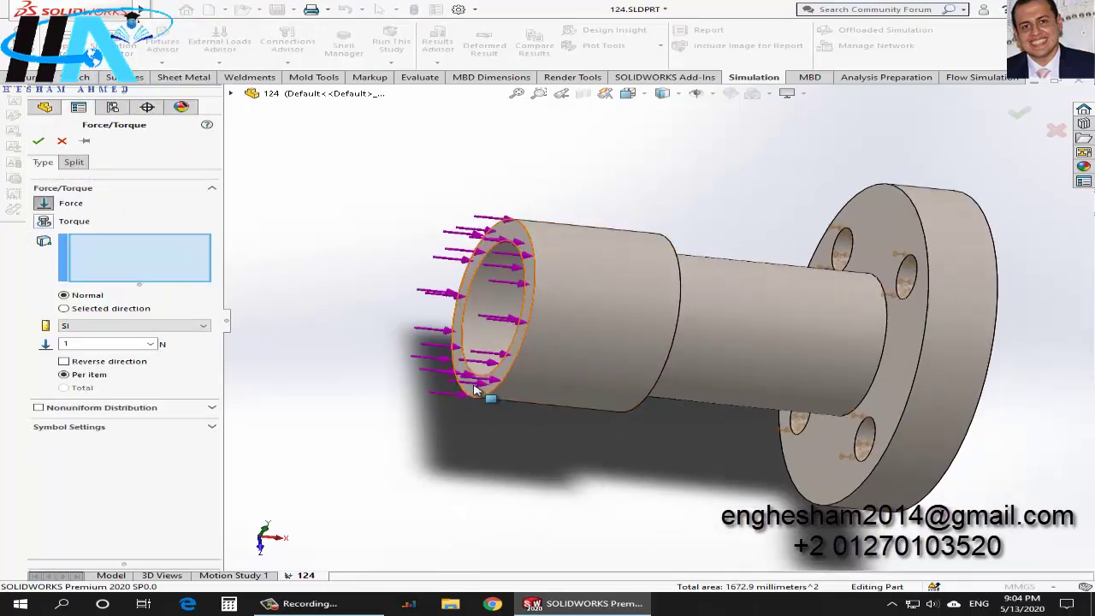
{"action": "left_click", "coordinate": [89, 364]}
{"action": "type", "text": "0000"}
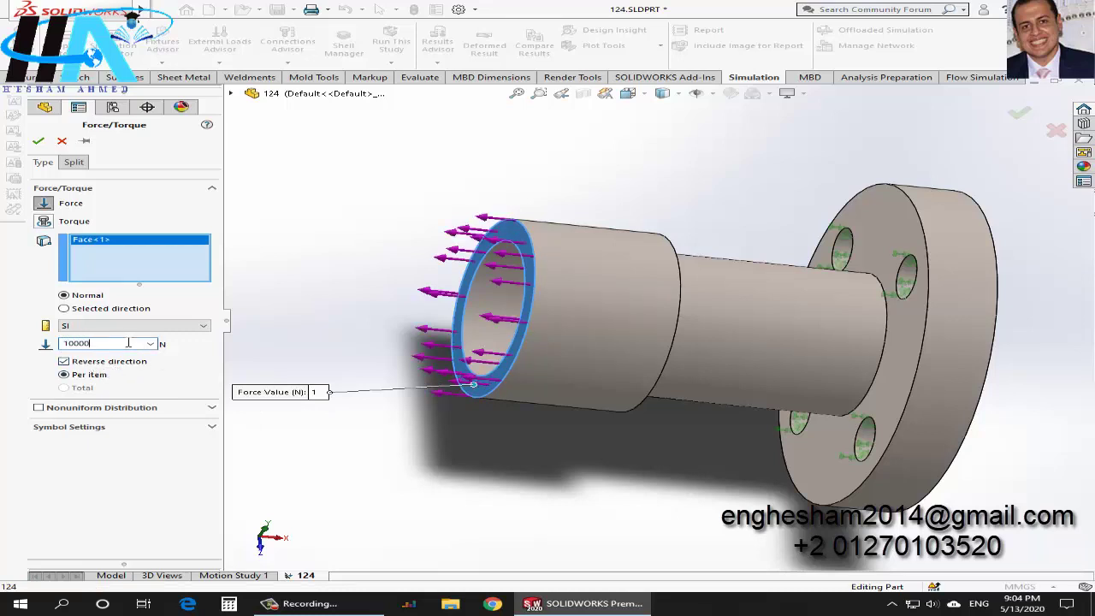
{"action": "left_click", "coordinate": [38, 140]}
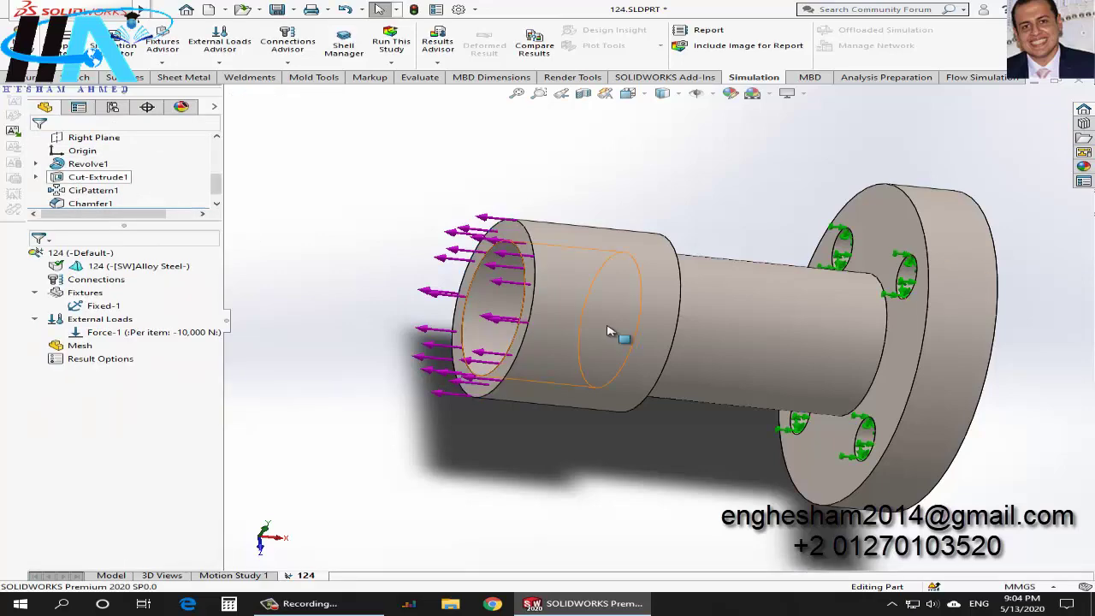
Step: Apply a 50 MPa pressure to the wide shaft section's outer cylindrical face
{"action": "mouse_move", "coordinate": [598, 268]}
{"action": "middle_mouse_down"}
{"action": "mouse_move", "coordinate": [571, 307]}
{"action": "mouse_move", "coordinate": [581, 301]}
{"action": "middle_mouse_up"}
{"action": "right_click", "coordinate": [100, 318]}
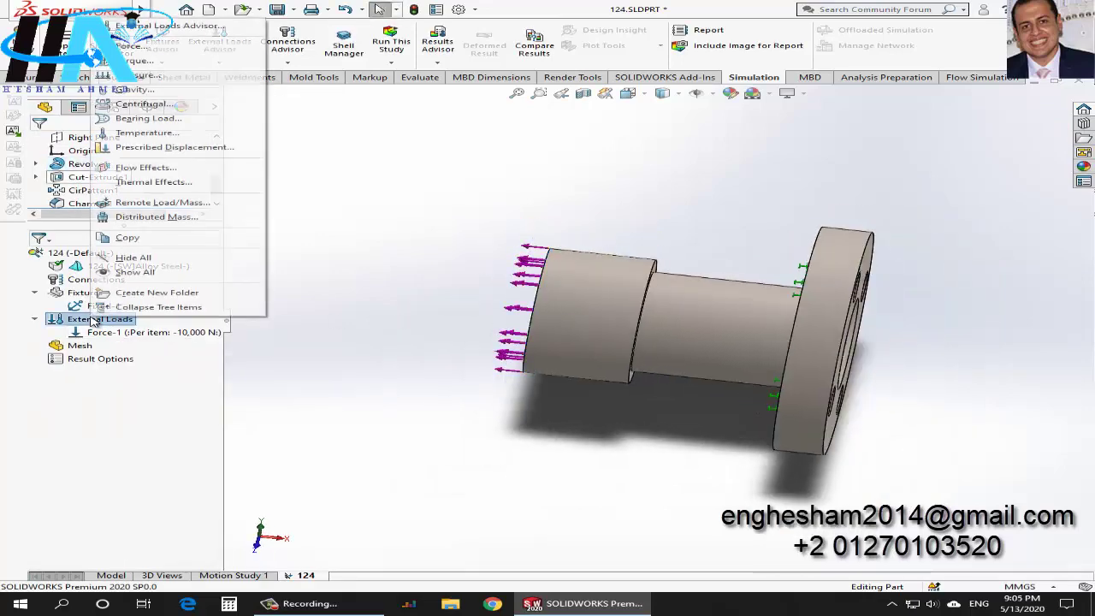
{"action": "left_click", "coordinate": [137, 74]}
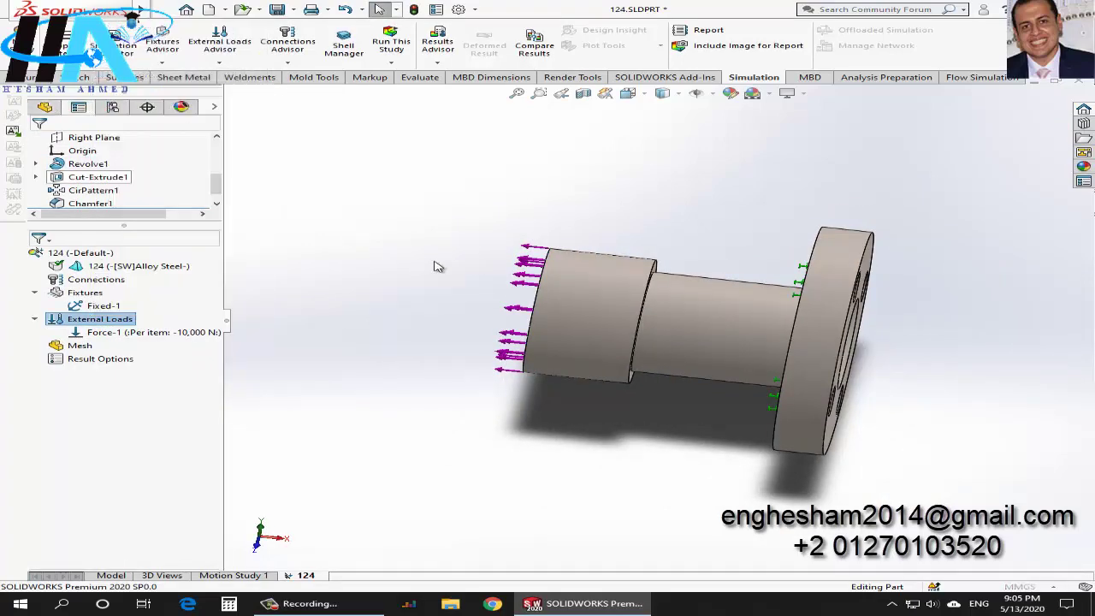
{"action": "left_click", "coordinate": [570, 313]}
{"action": "scroll", "coordinate": [590, 320], "scroll_direction": "up", "scroll_amount": 2}
{"action": "left_click", "coordinate": [582, 317]}
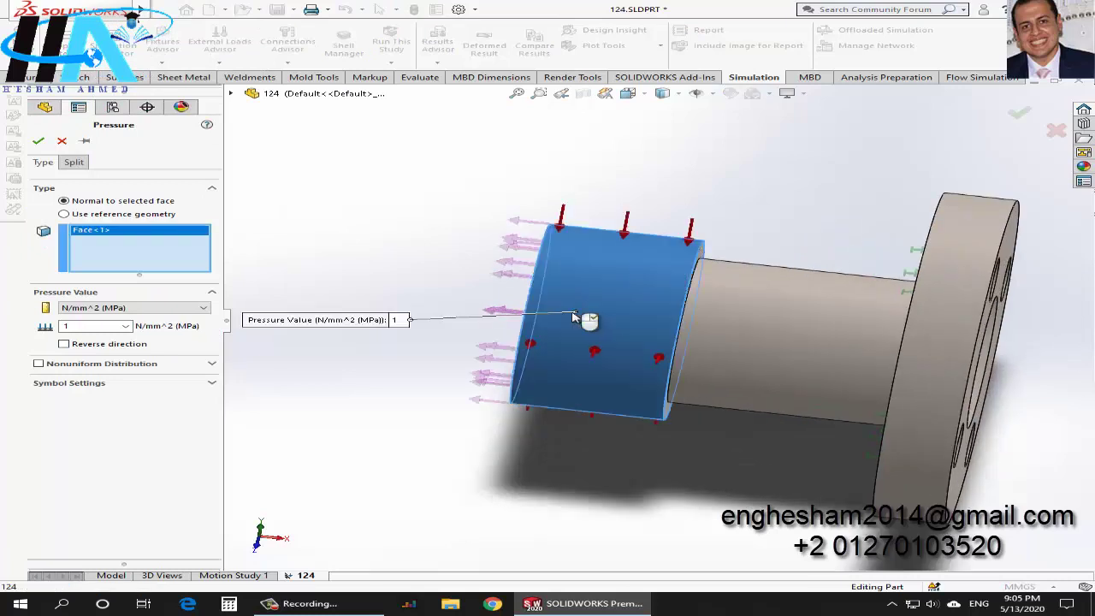
{"action": "double_click", "coordinate": [80, 325]}
{"action": "type", "text": "50"}
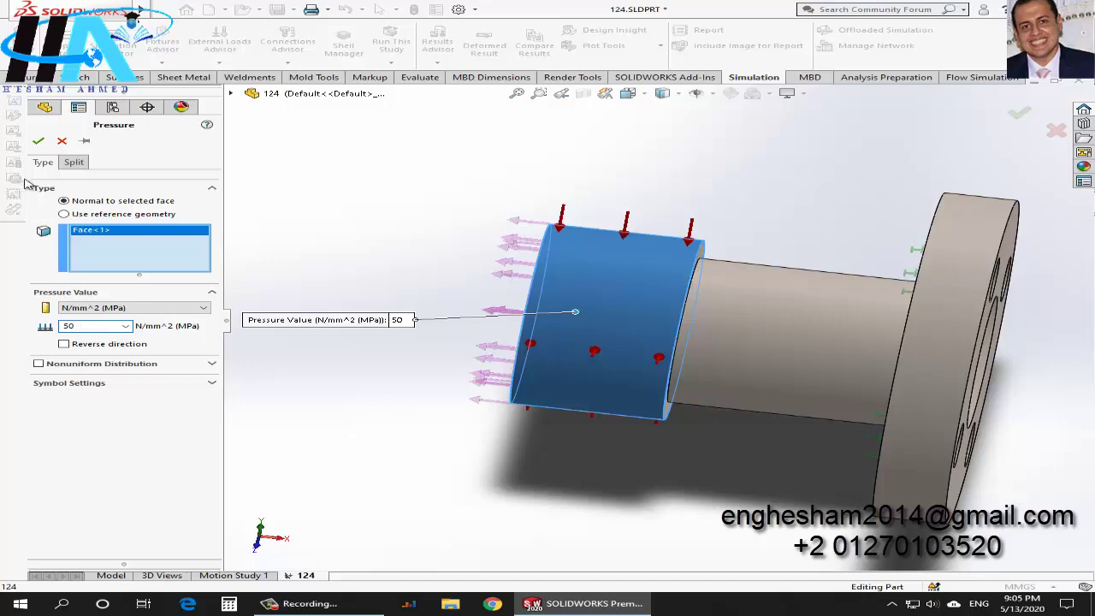
{"action": "left_click", "coordinate": [39, 140]}
{"action": "mouse_move", "coordinate": [599, 359]}
{"action": "middle_mouse_down"}
{"action": "mouse_move", "coordinate": [578, 315]}
{"action": "mouse_move", "coordinate": [590, 318]}
{"action": "middle_mouse_up"}
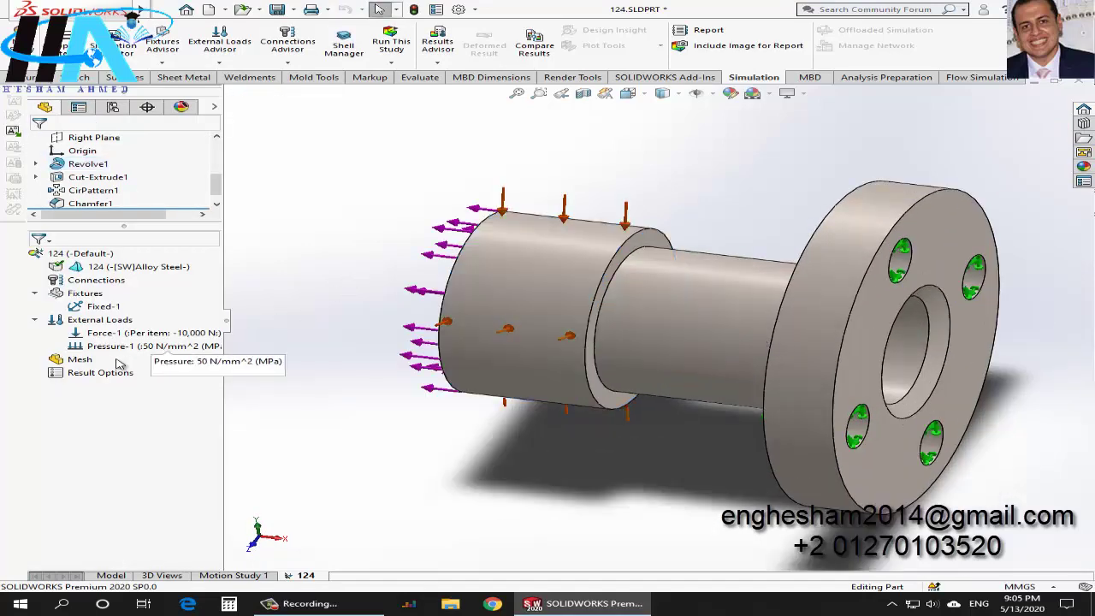
Step: Create the default curvature-based mesh and run the study, giving von Mises stress up to 258.931 MPa
{"action": "right_click", "coordinate": [86, 359]}
{"action": "left_click", "coordinate": [122, 150]}
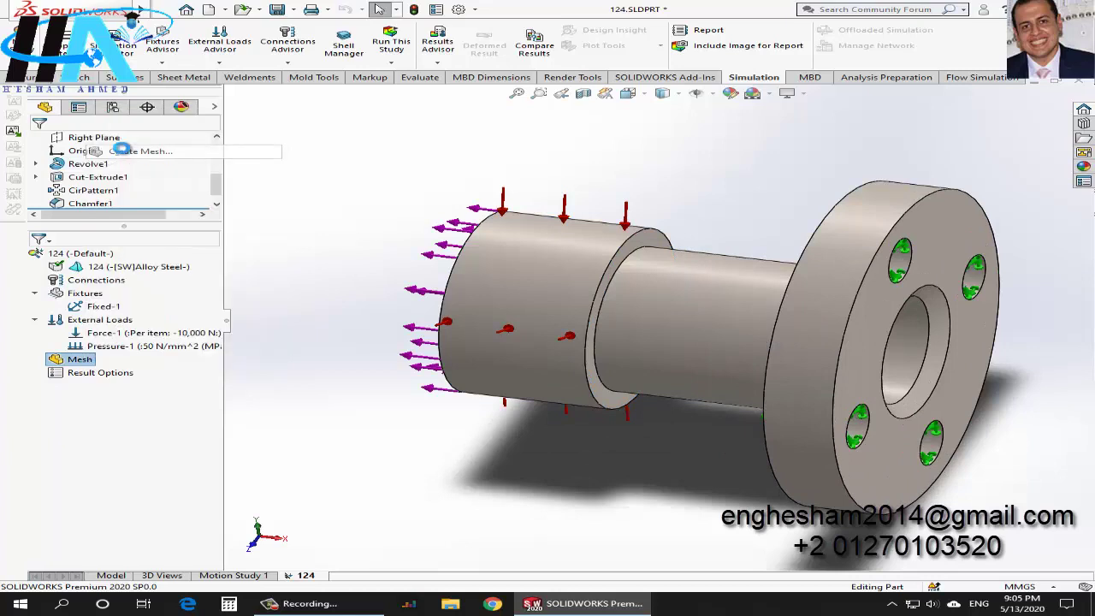
{"action": "left_click", "coordinate": [77, 268]}
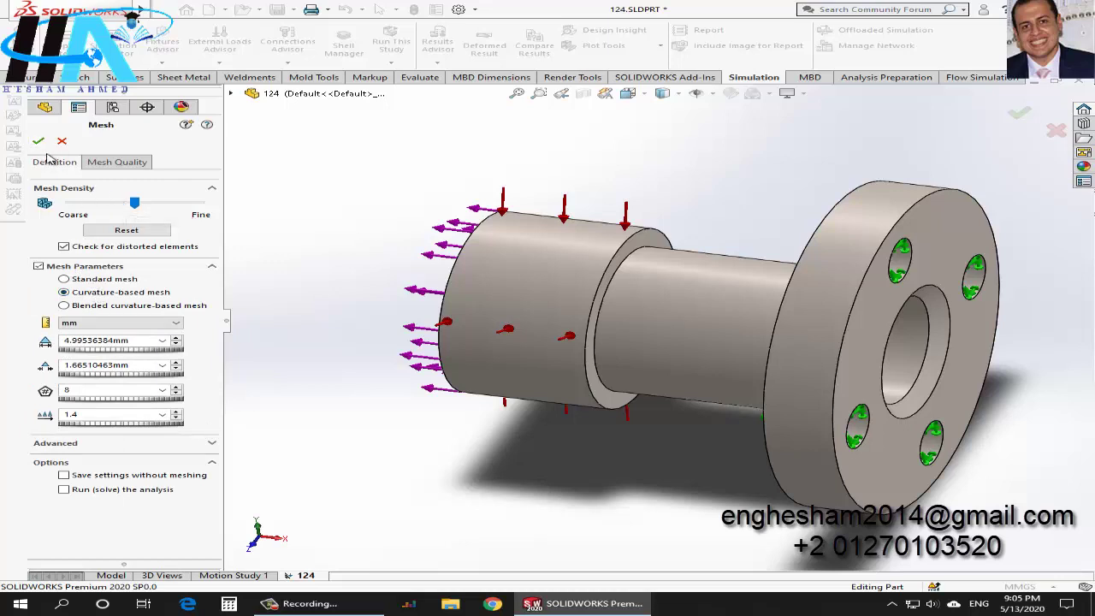
{"action": "left_click", "coordinate": [41, 142]}
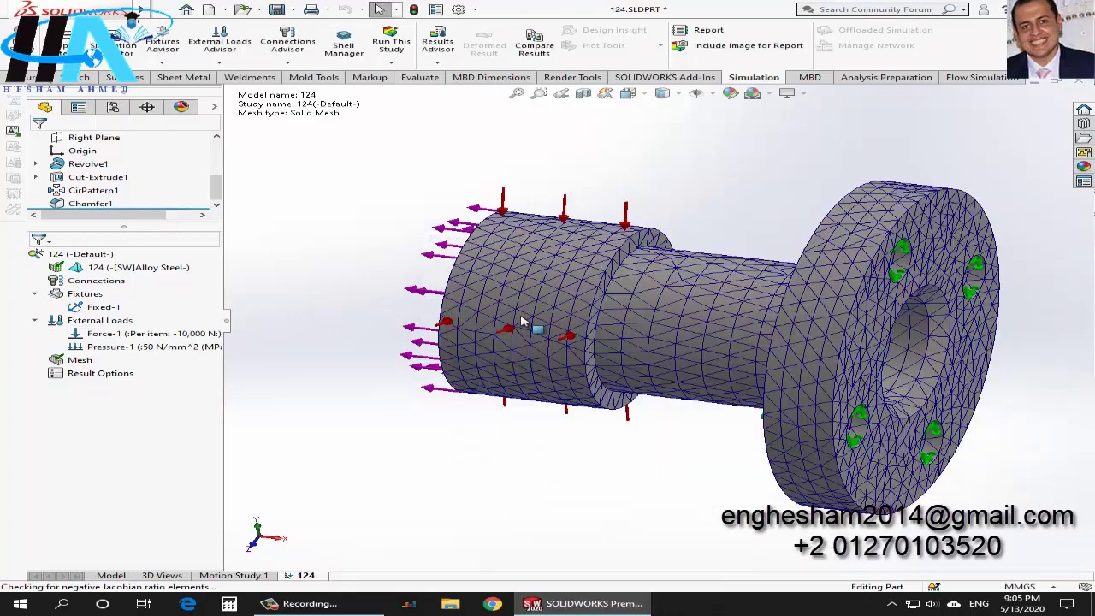
{"action": "left_click", "coordinate": [390, 45]}
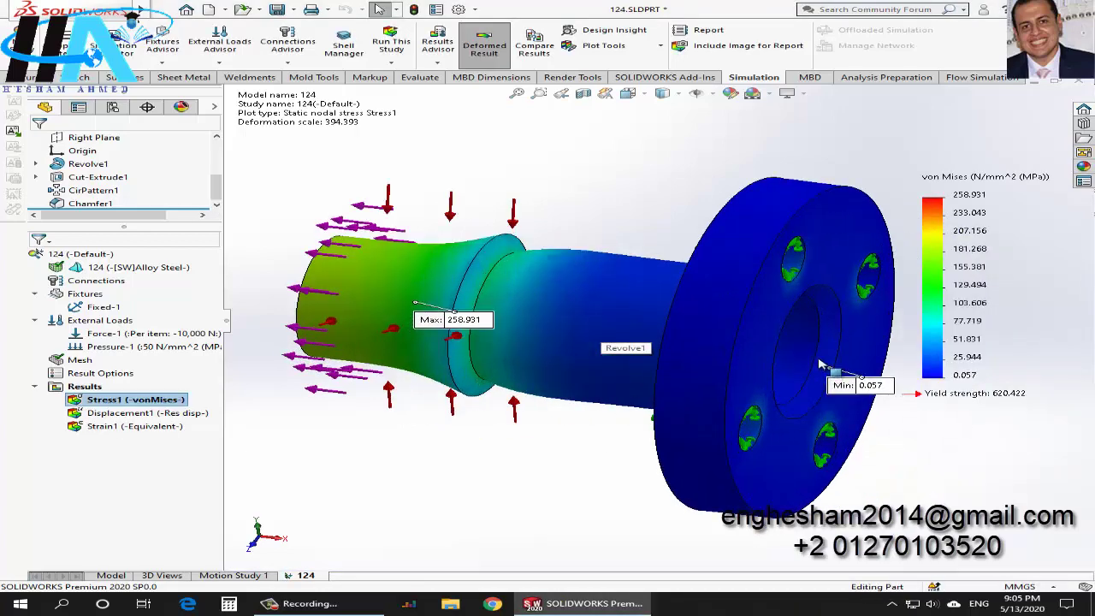
{"action": "mouse_move", "coordinate": [819, 364]}
{"action": "middle_mouse_down"}
{"action": "mouse_move", "coordinate": [807, 337]}
{"action": "mouse_move", "coordinate": [624, 330]}
{"action": "middle_mouse_up"}
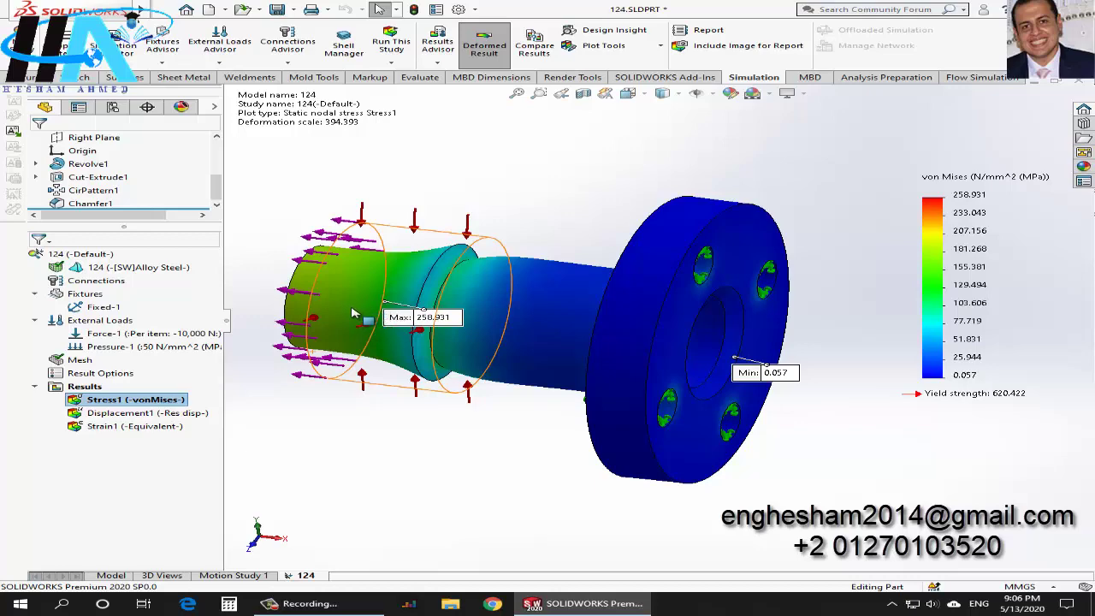
Step: Define a Factor of Safety plot with automatic criterion and factor 1, then redisplay Stress1
{"action": "left_click", "coordinate": [73, 389]}
{"action": "right_click", "coordinate": [74, 390]}
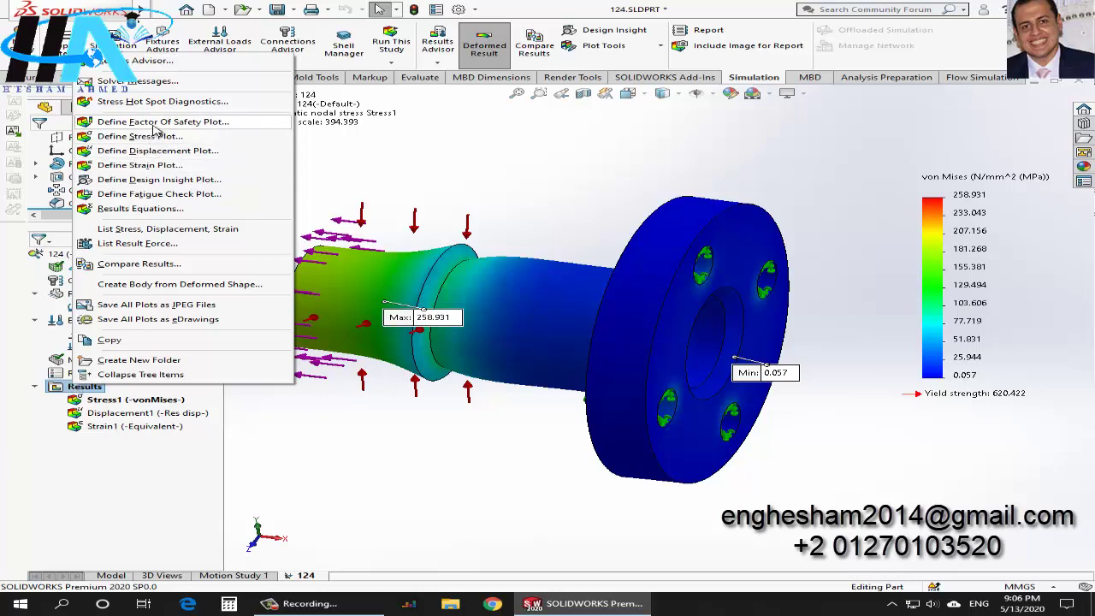
{"action": "left_click", "coordinate": [154, 124]}
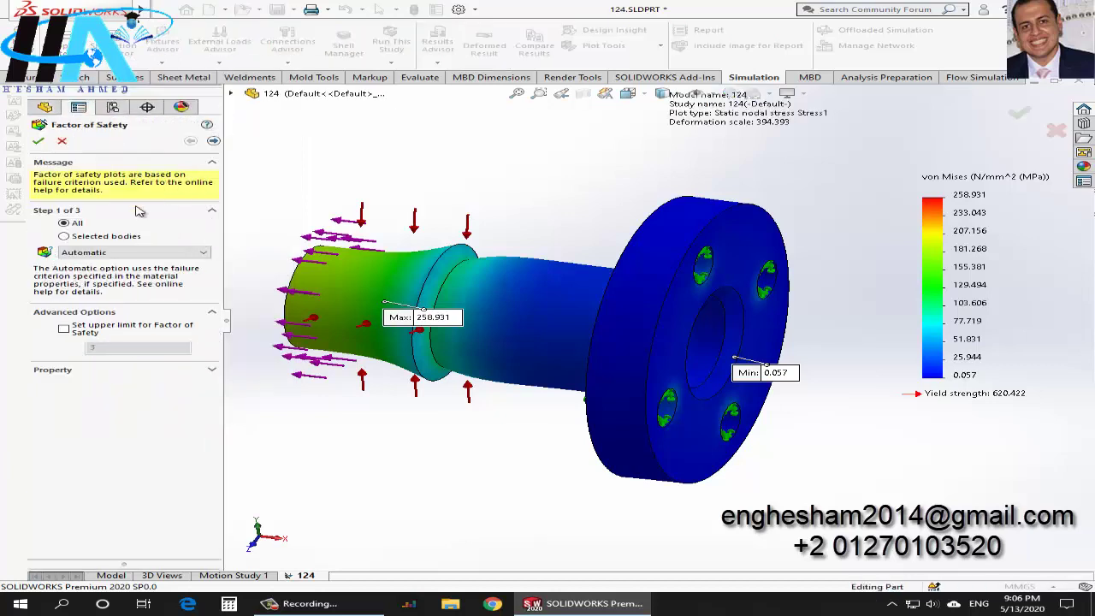
{"action": "left_click", "coordinate": [214, 141]}
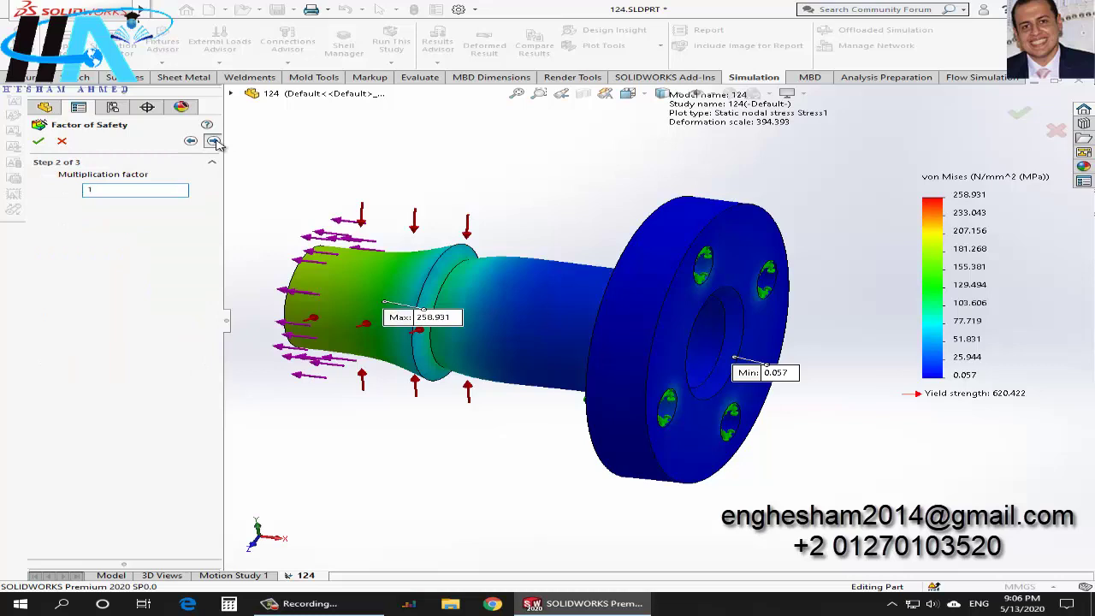
{"action": "left_click", "coordinate": [214, 141]}
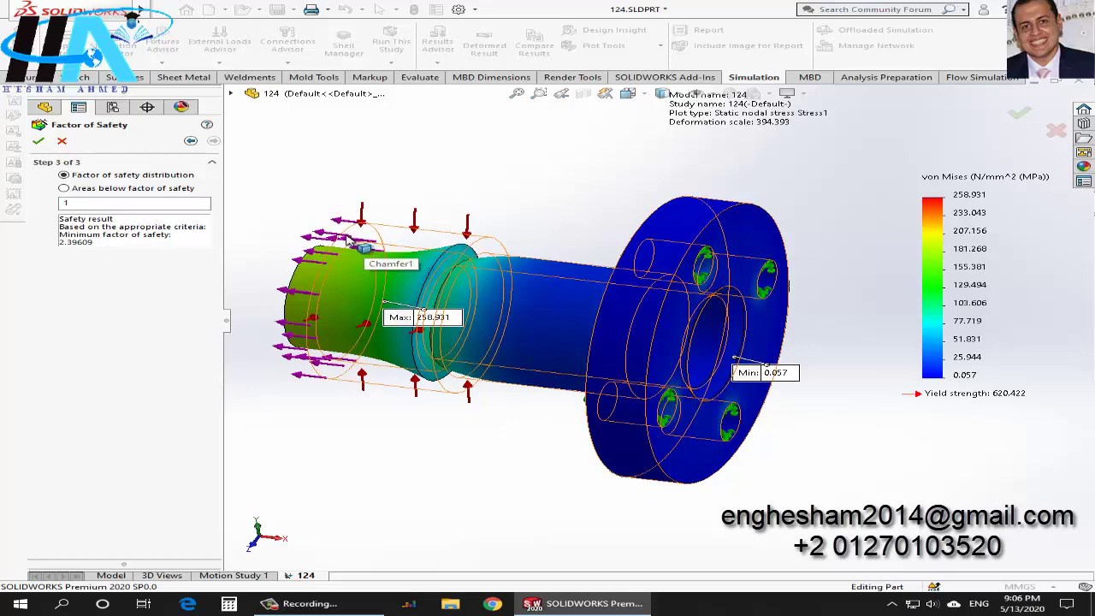
{"action": "left_click", "coordinate": [38, 140]}
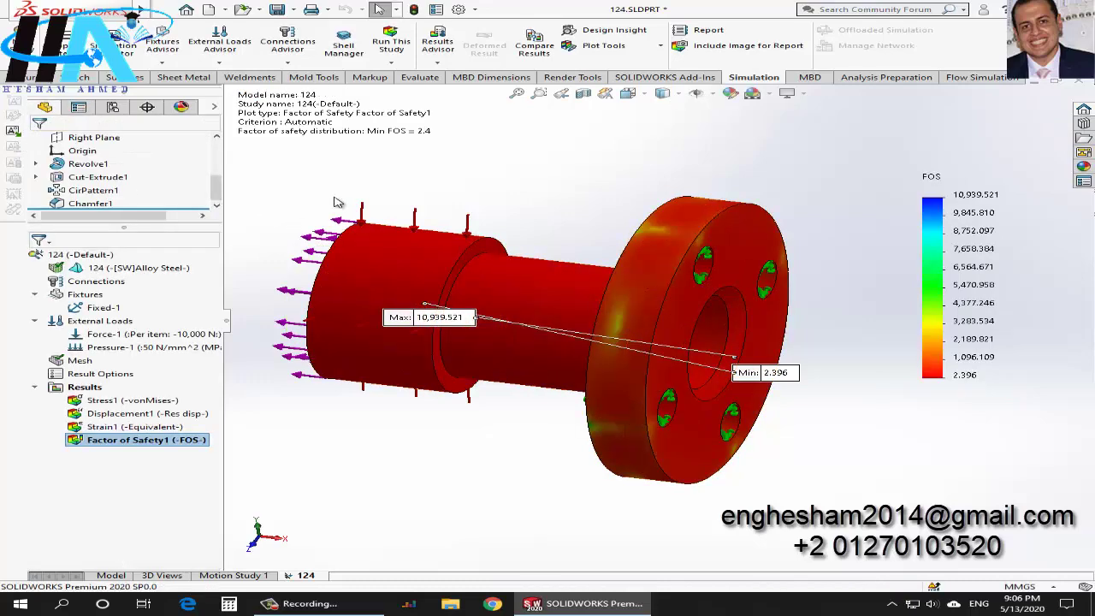
{"action": "double_click", "coordinate": [130, 402]}
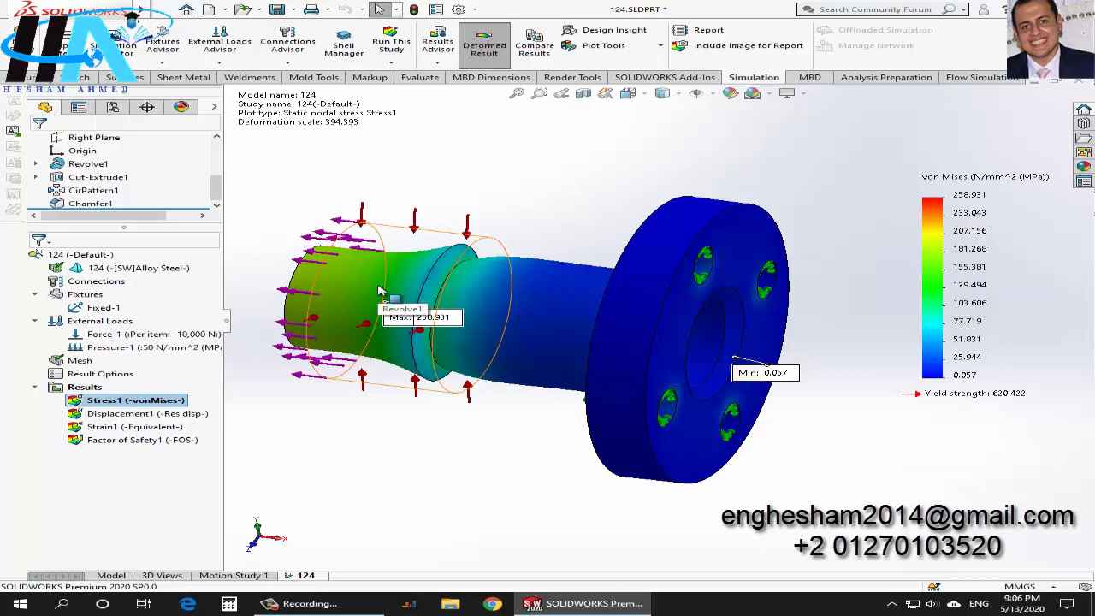
{"action": "scroll", "coordinate": [381, 290], "scroll_direction": "down", "scroll_amount": 2}
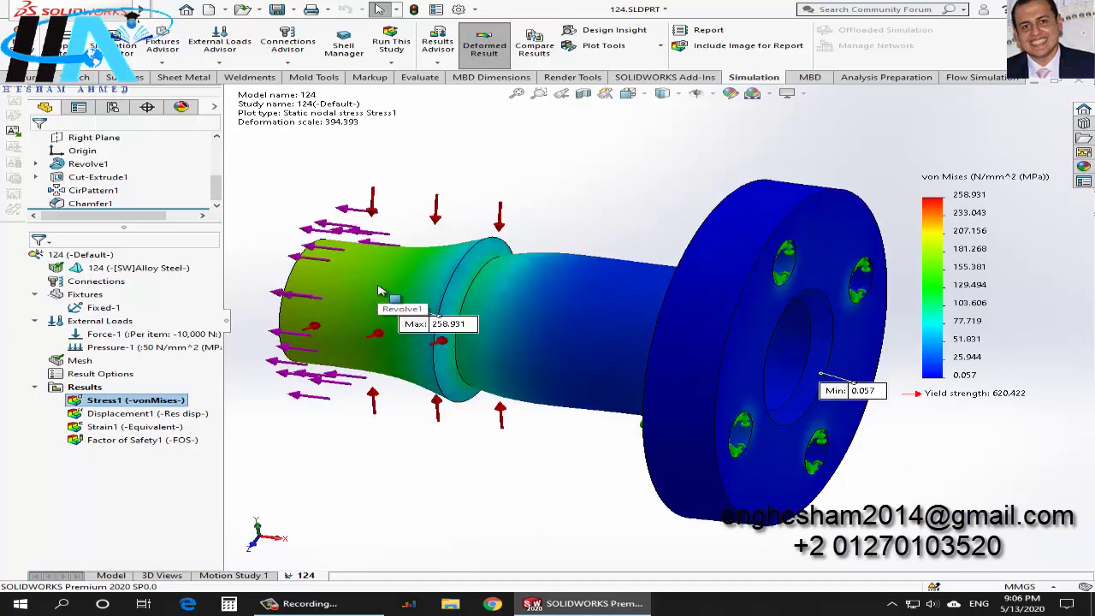